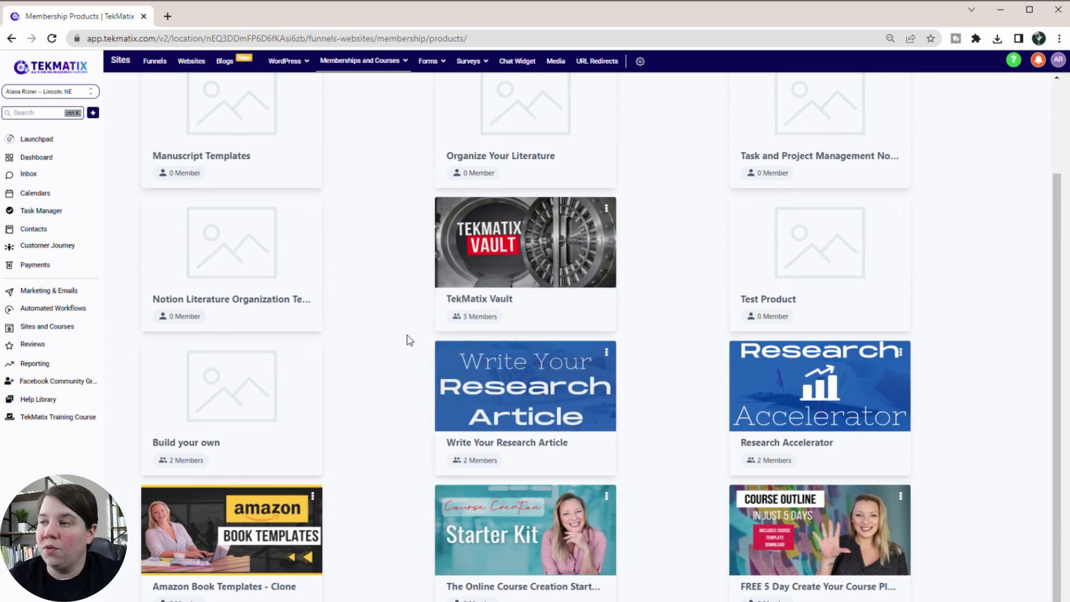
Set the one-time price of the Write Your Research Article membership offer to 99 USD and save the offer
scroll(413, 334, up, 2)
mouse_move(380, 71)
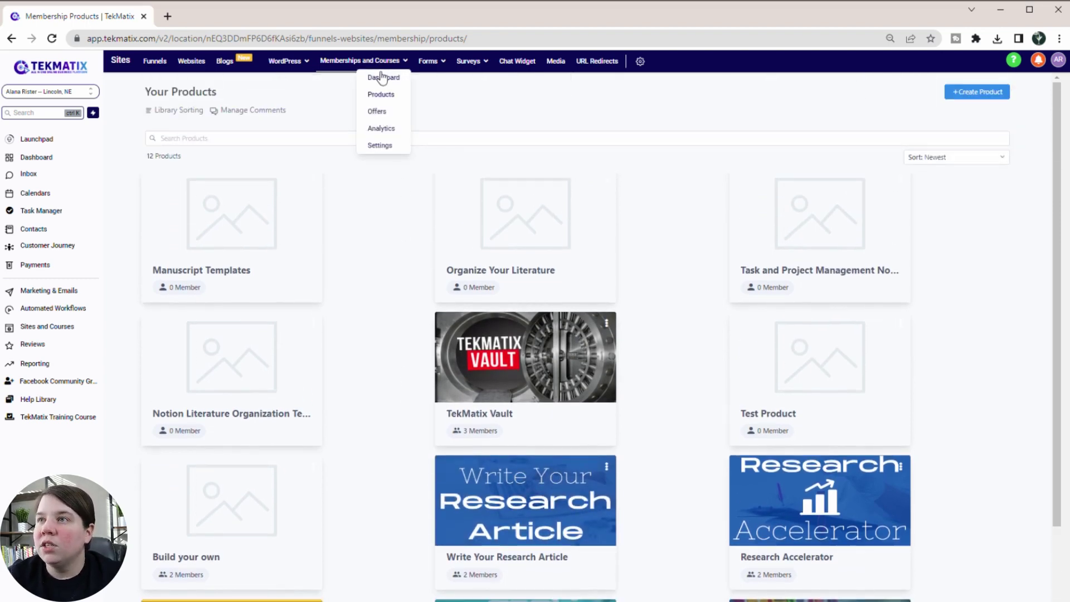
click(377, 111)
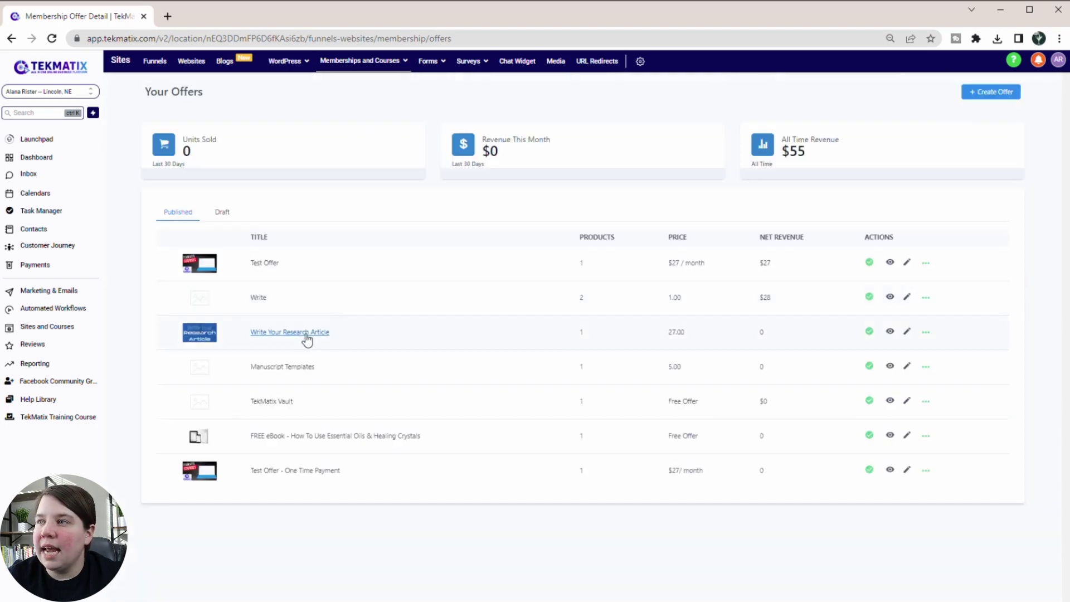
click(289, 333)
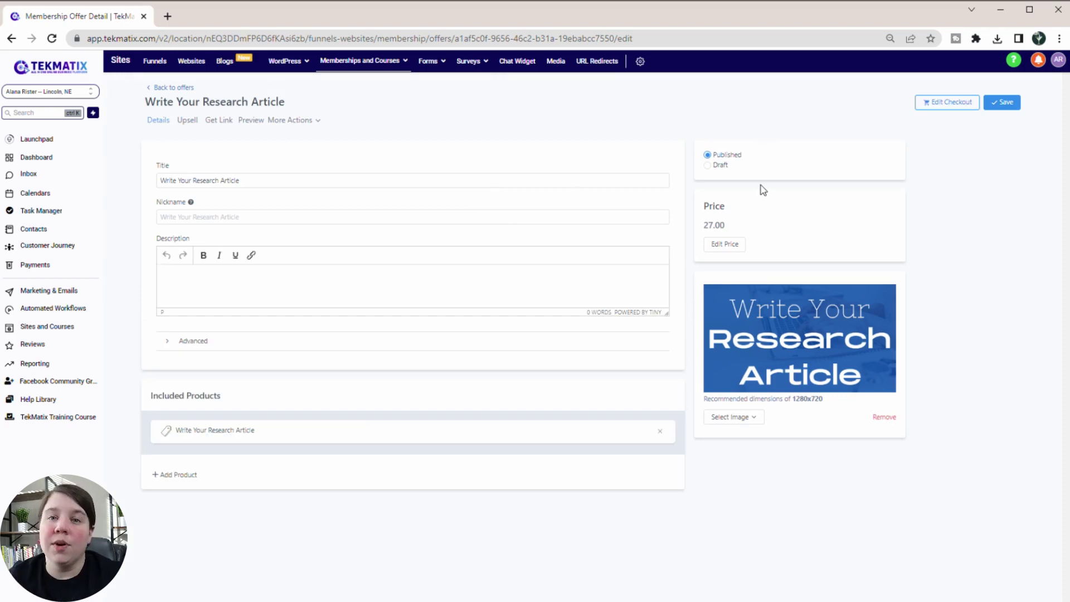
click(724, 244)
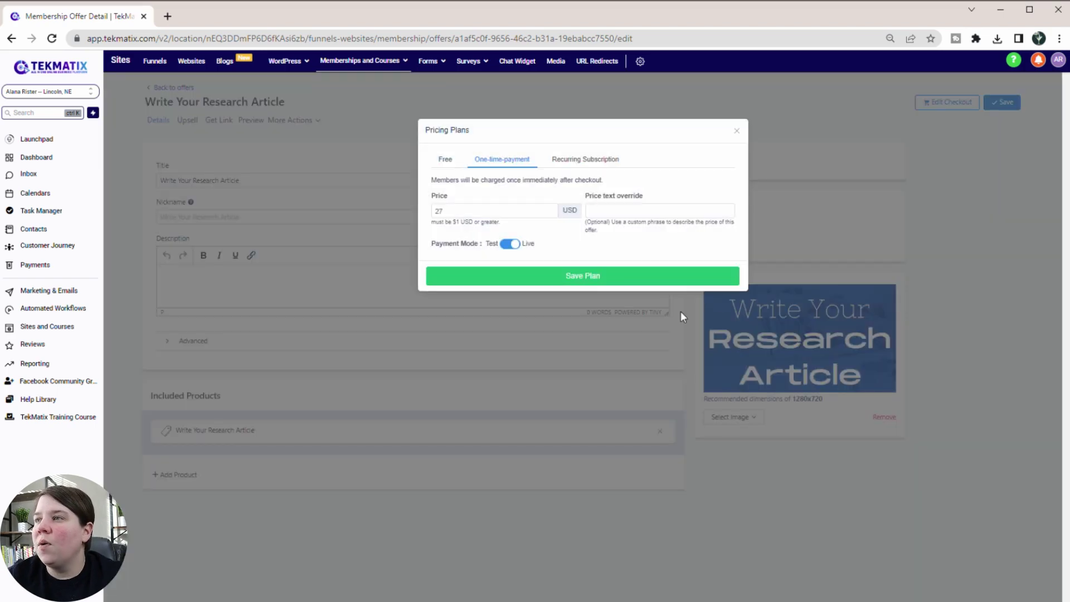
click(441, 209)
drag(440, 210, 437, 210)
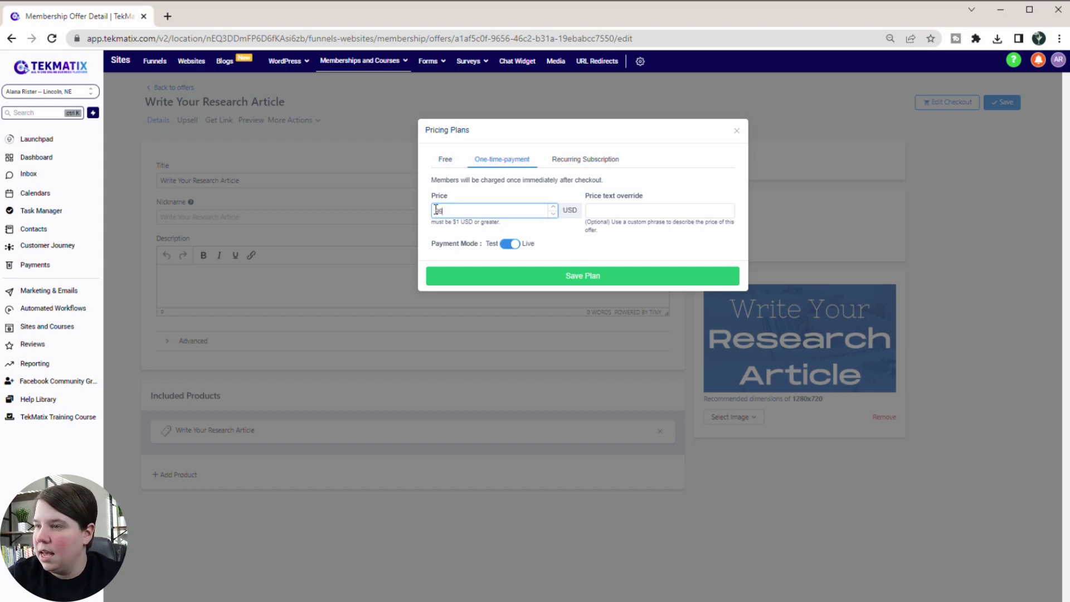
click(566, 275)
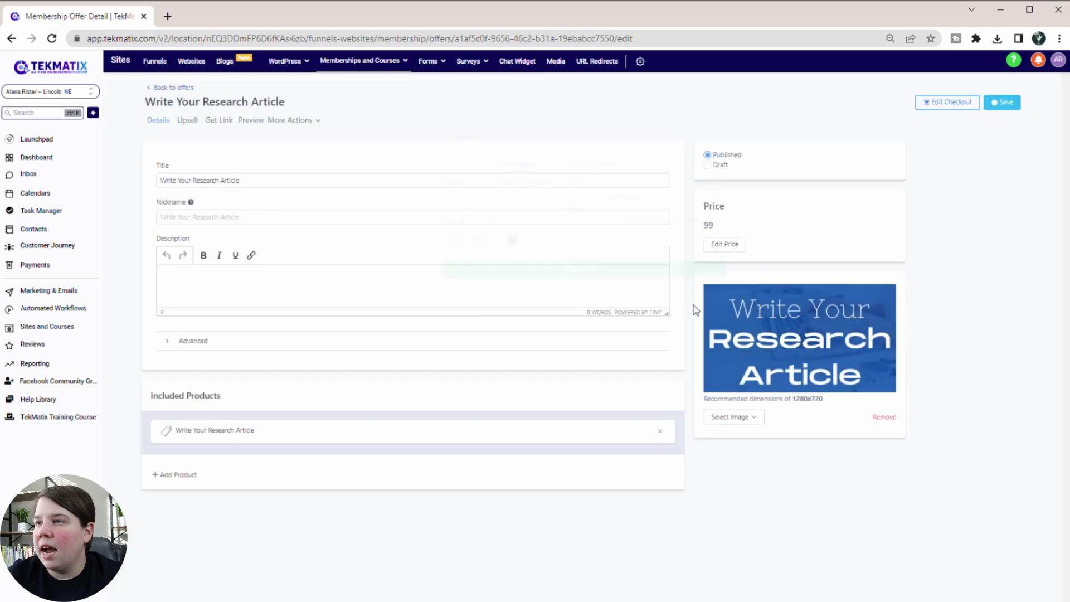
click(1007, 104)
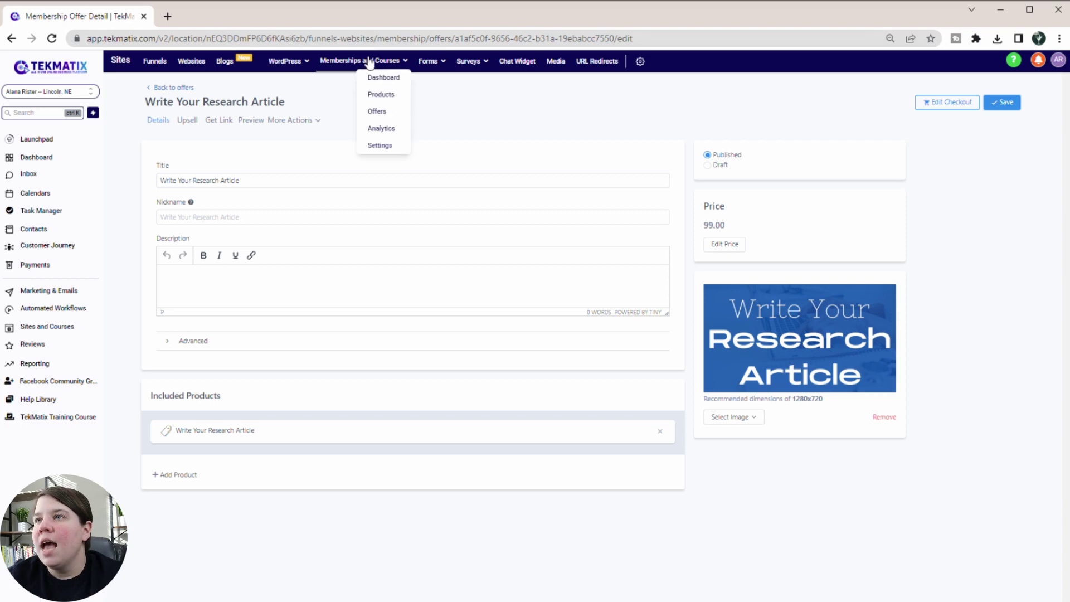
Review the pricing plan of the Manuscript Templates offer and return to the offers list
click(145, 88)
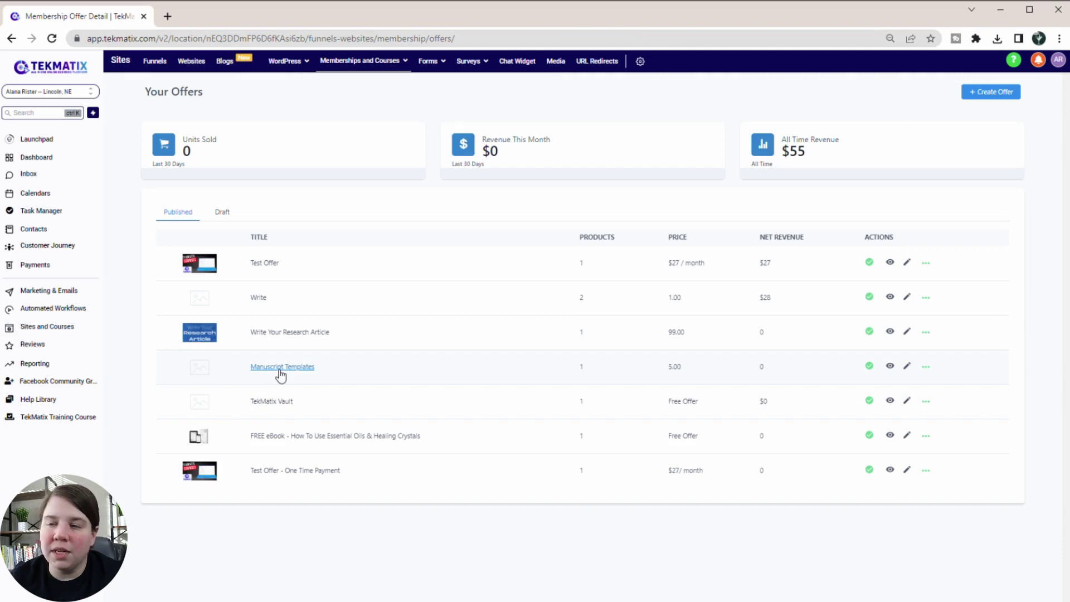
click(281, 367)
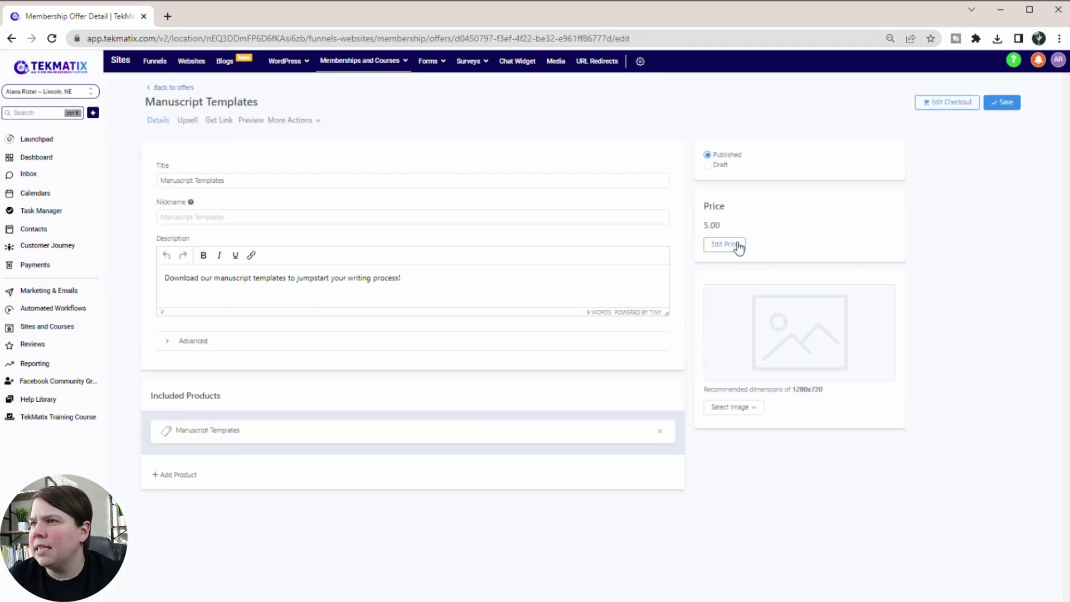
click(733, 245)
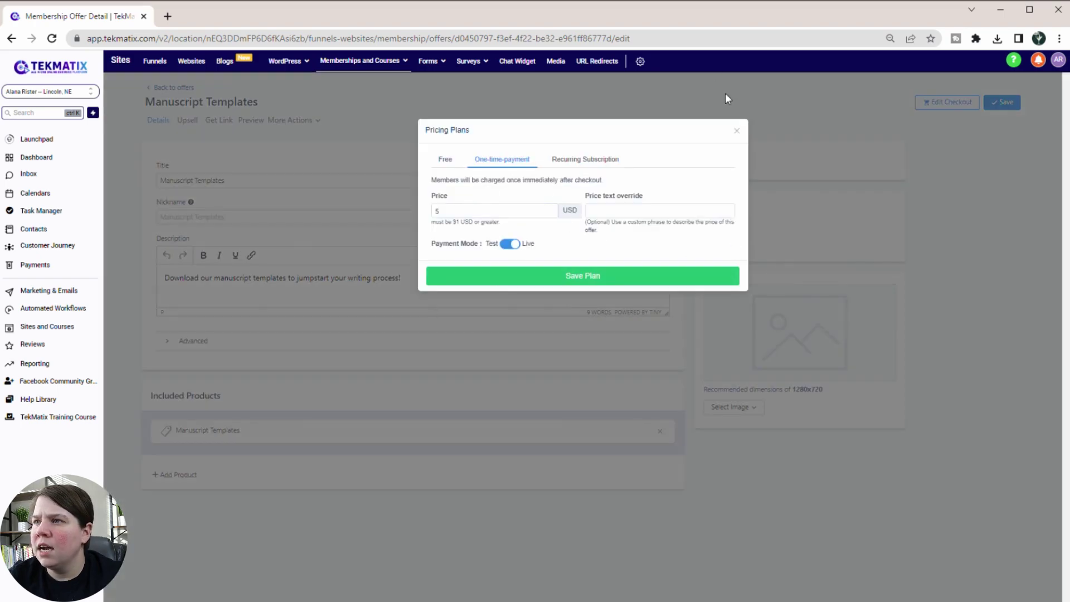
click(737, 133)
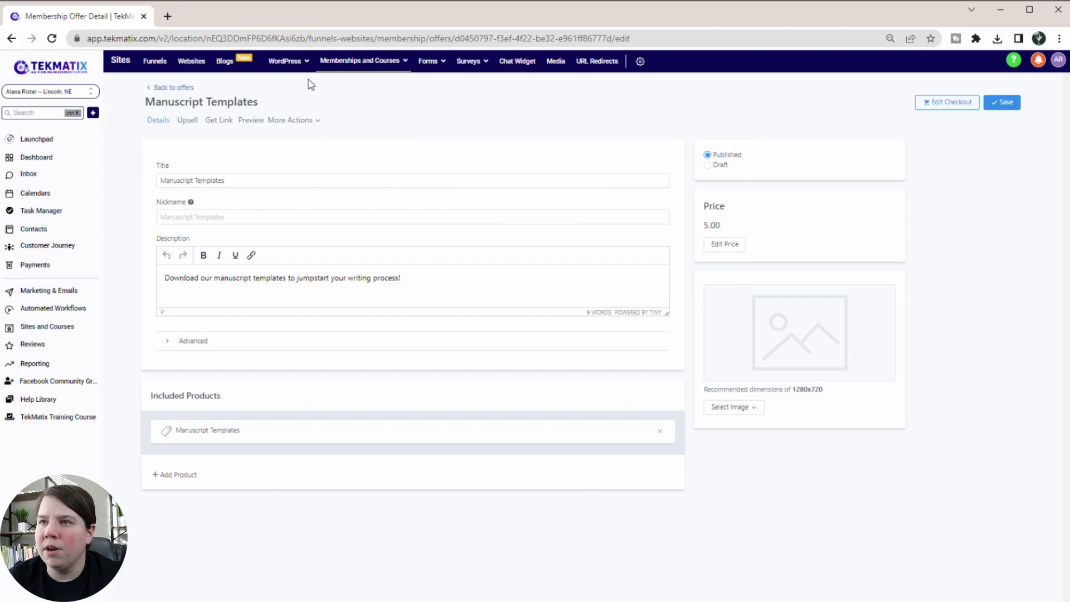
click(170, 88)
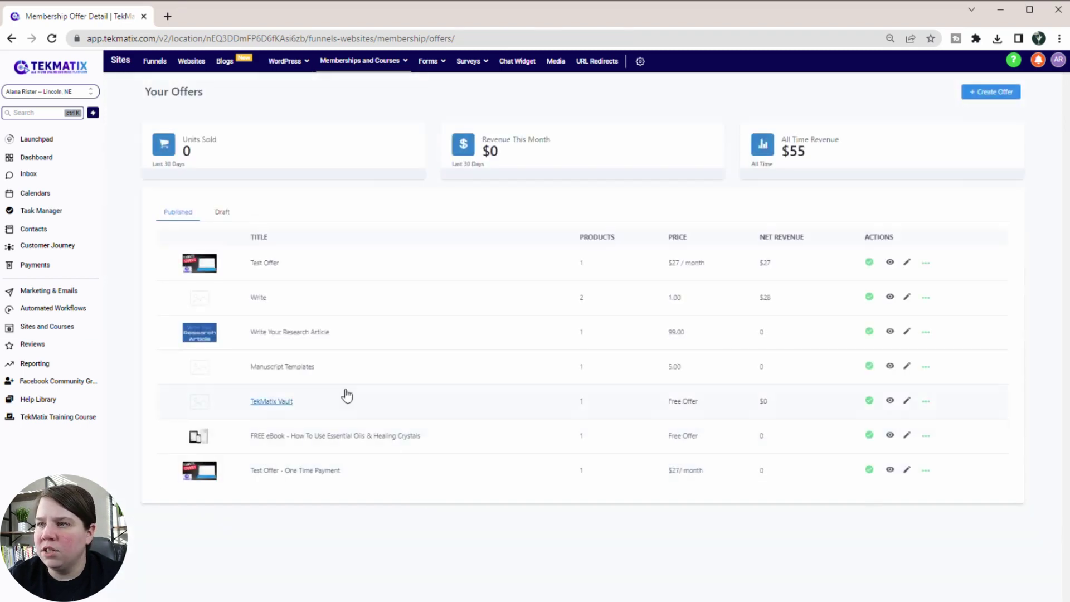
Create a membership offer titled Research Accelerator for the Research Accelerator product, priced at 37 USD
click(990, 92)
click(499, 174)
text(Research)
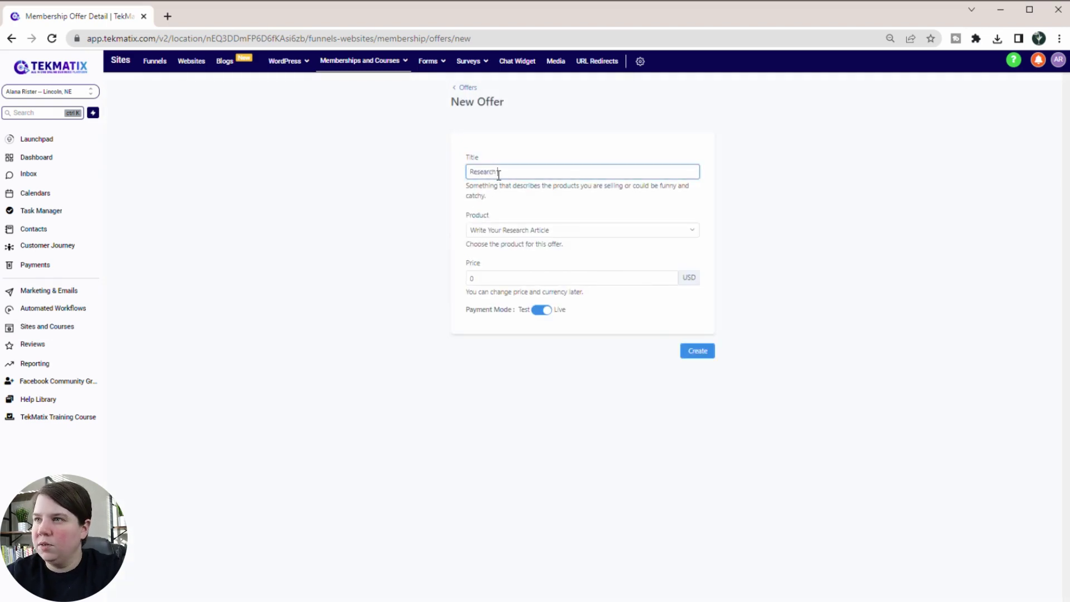
click(519, 231)
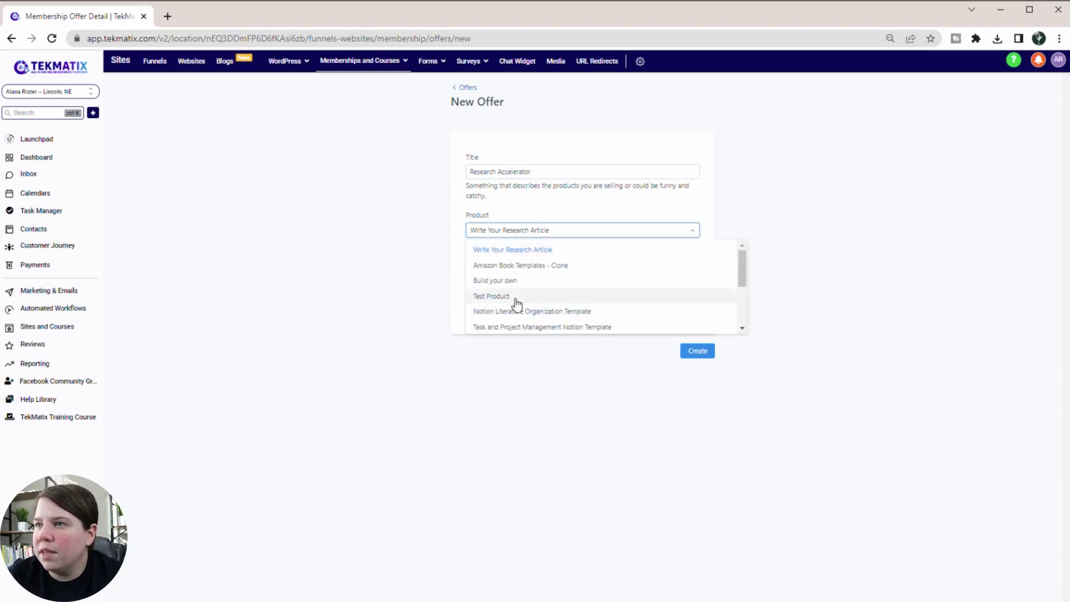
scroll(516, 304, down, 2)
click(516, 306)
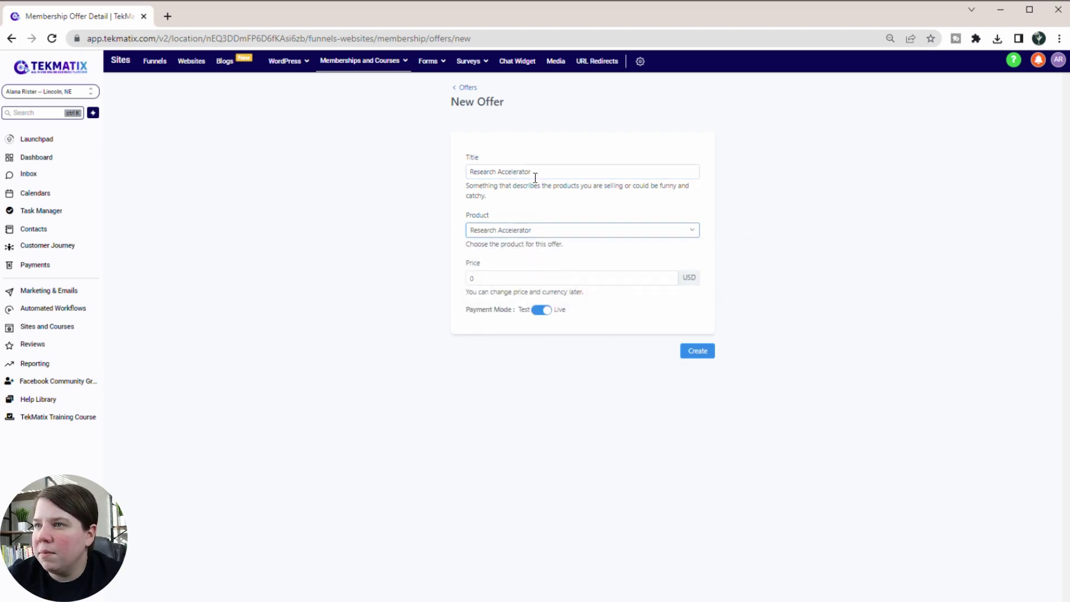
drag(504, 282, 426, 280)
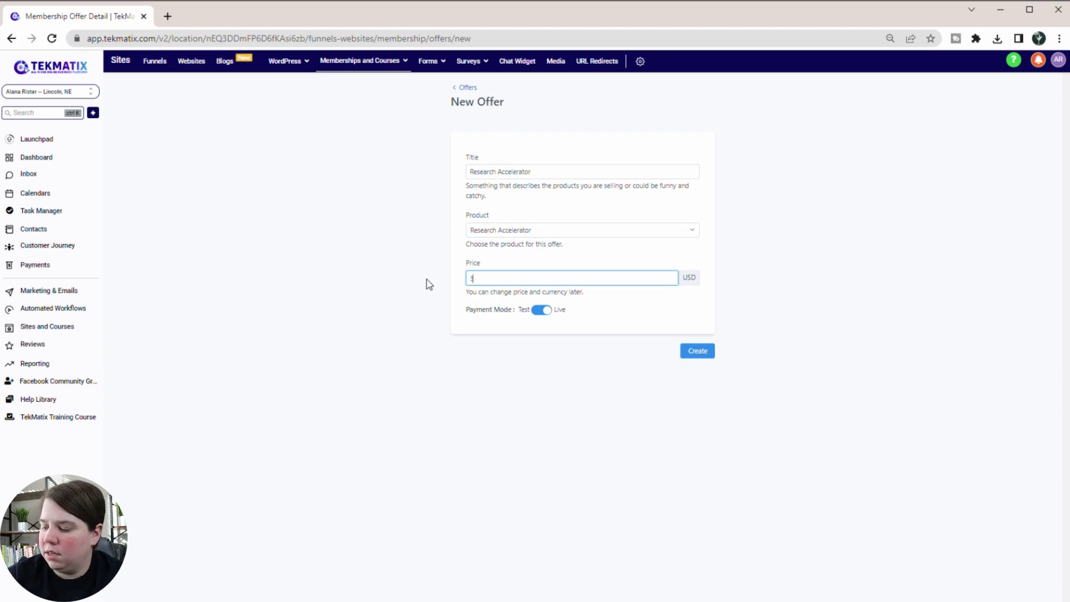
click(695, 350)
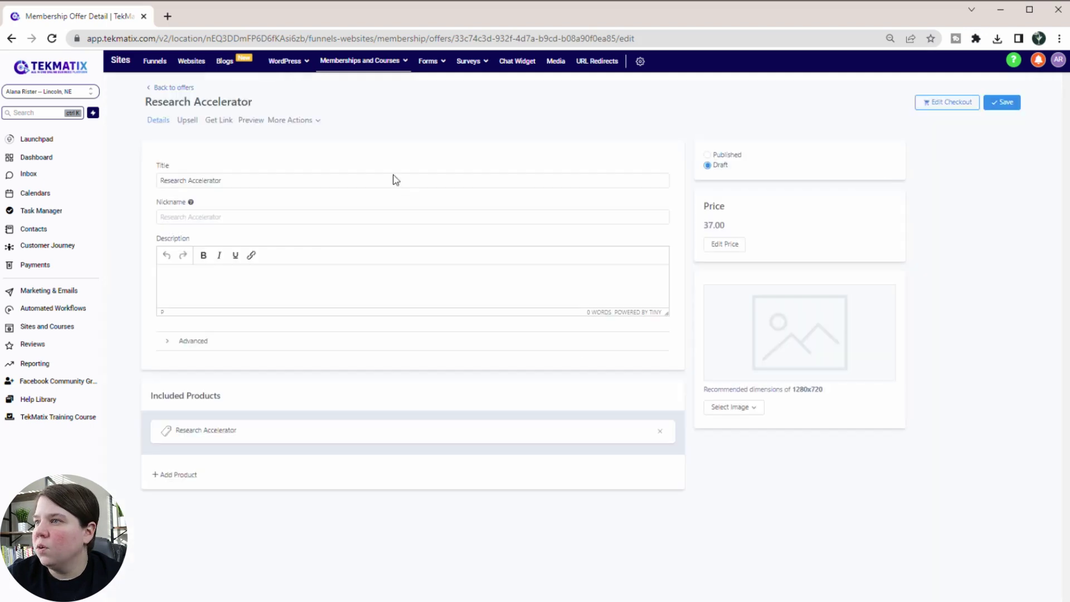
Publish the Research Accelerator offer, save it and return to the offers list
click(708, 156)
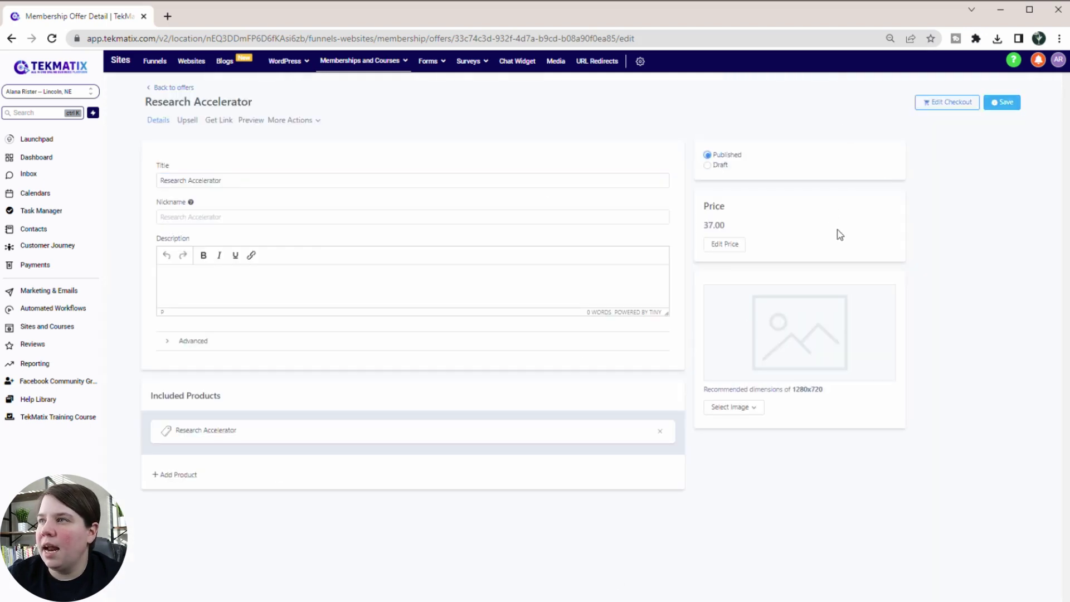
click(423, 221)
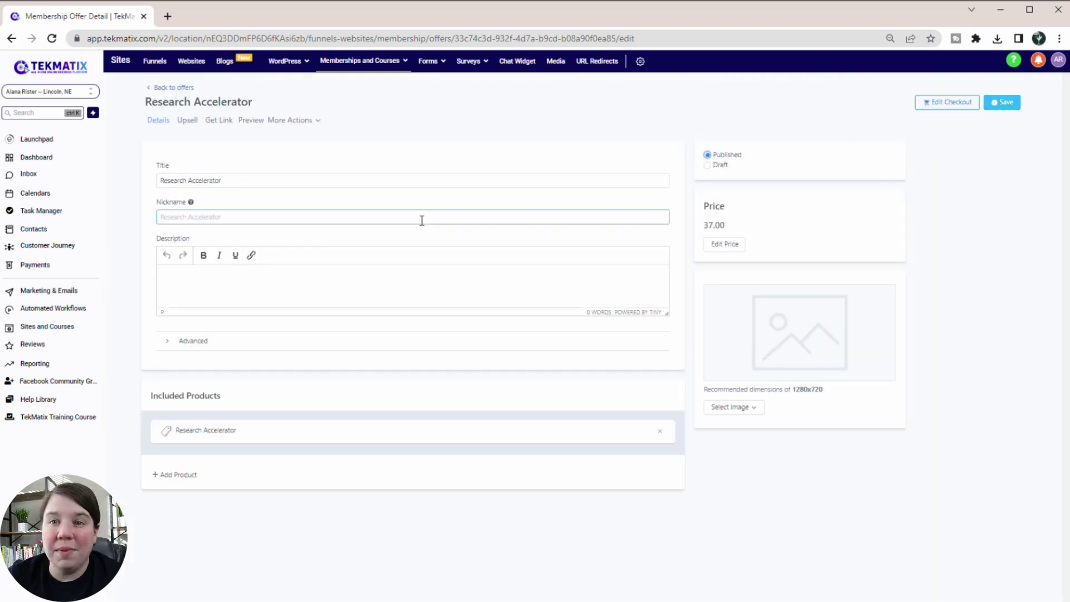
click(1002, 103)
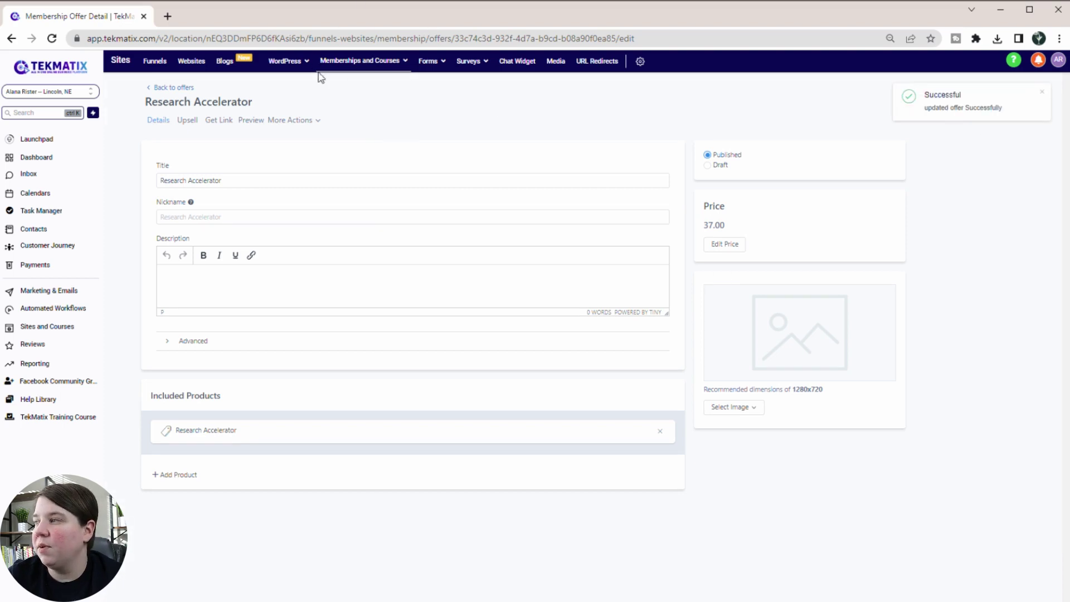
click(1002, 103)
click(166, 89)
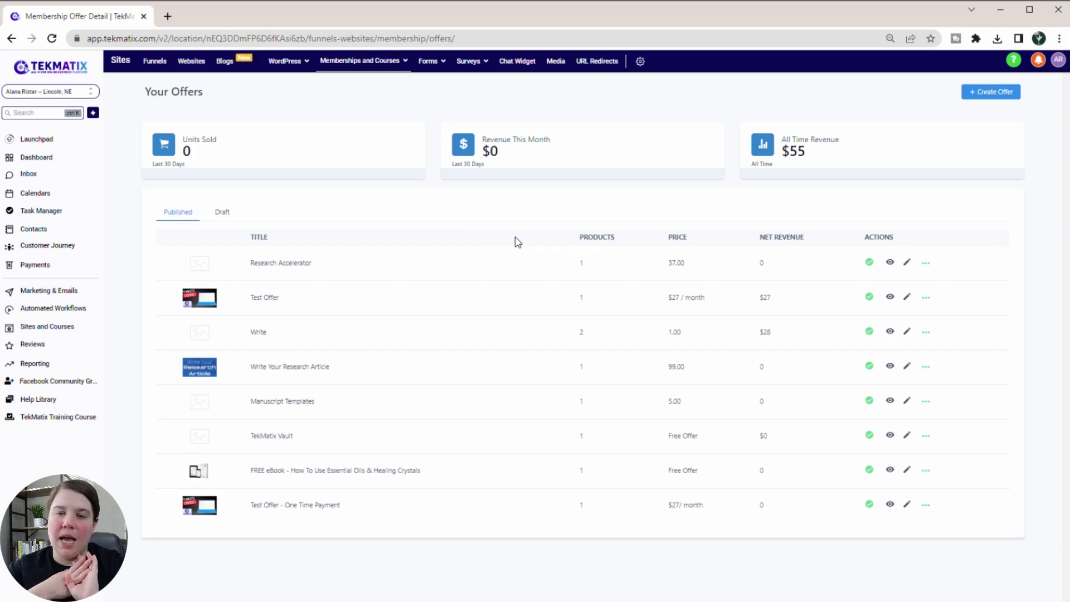
Start a new payments product named Write Your Research Article with the product type Digital goods
click(18, 271)
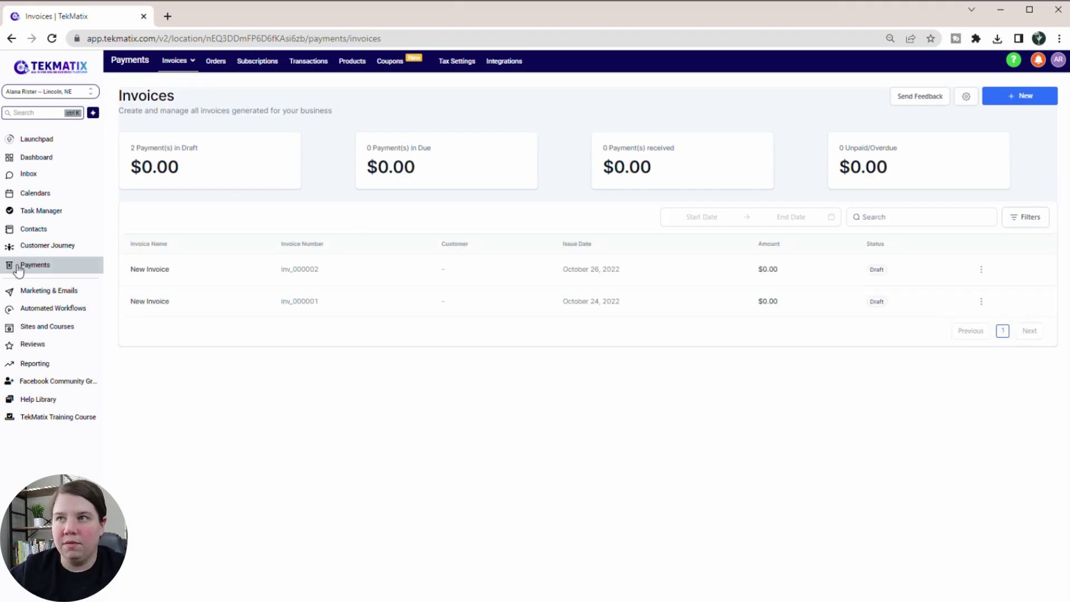
click(349, 62)
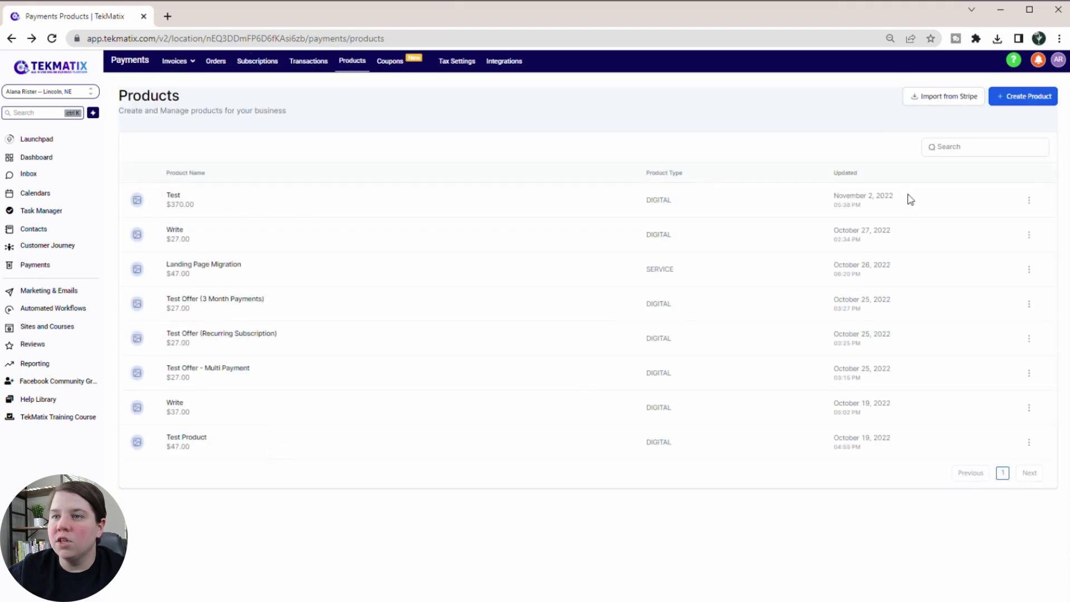
click(1013, 98)
click(392, 199)
text(Write Your Research Article)
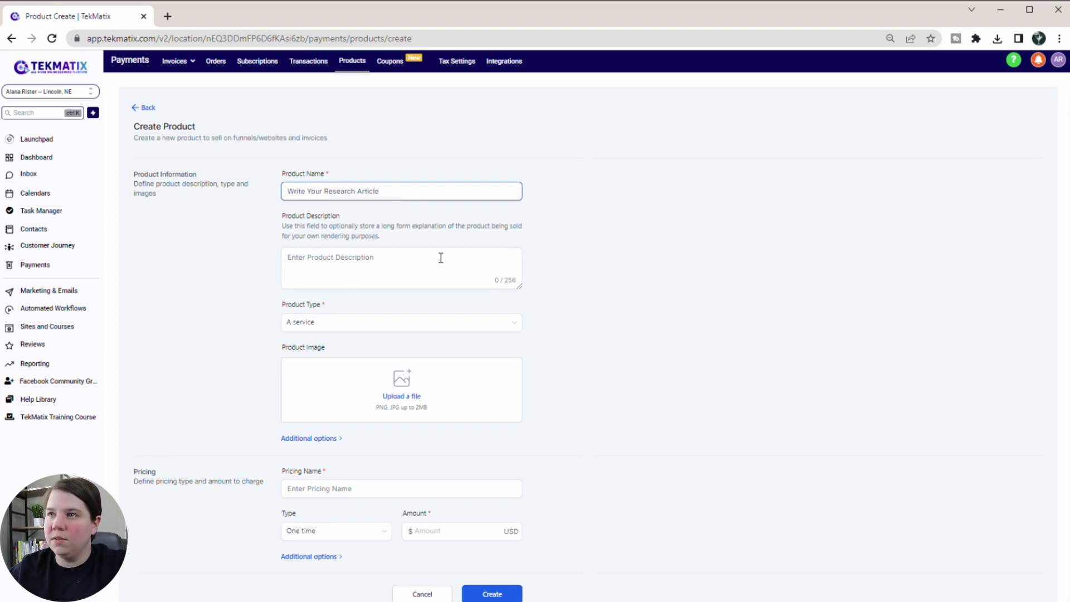
click(441, 258)
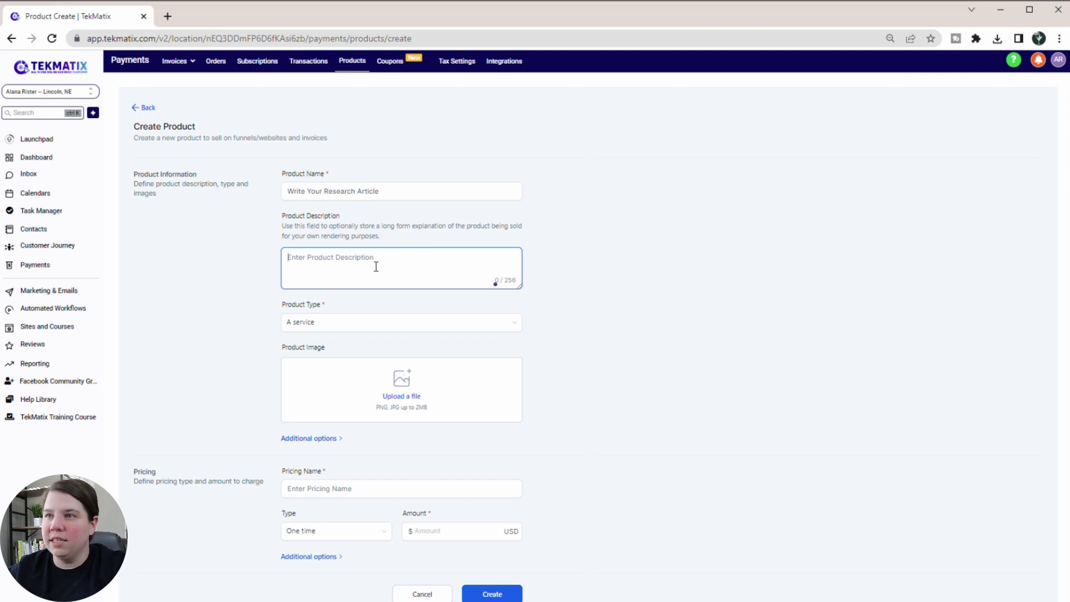
click(520, 328)
click(446, 341)
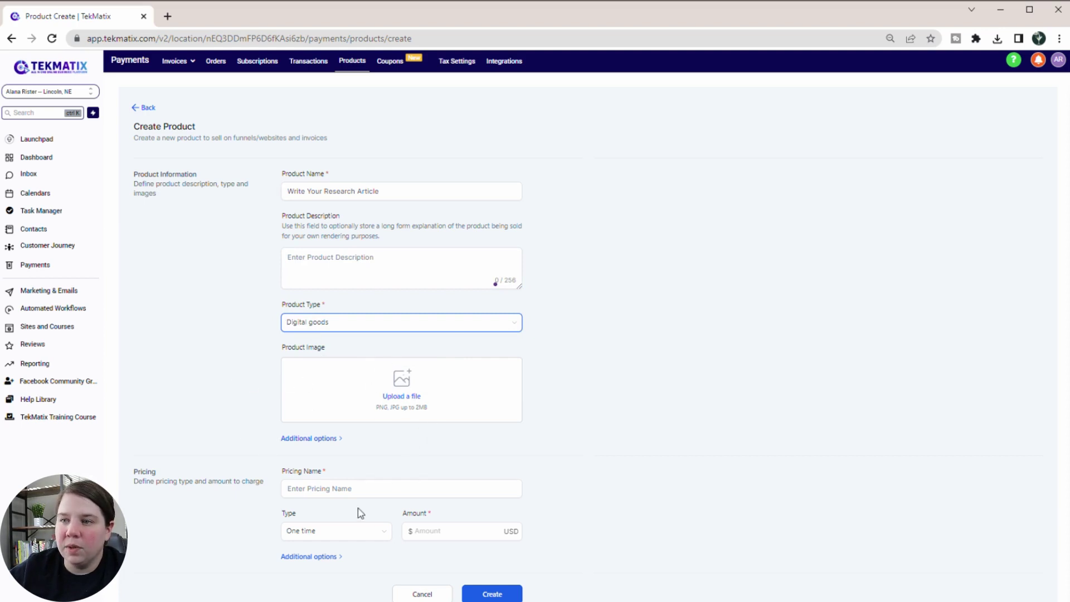
Name the product's pricing One Time Payment and set its amount to $99.00
click(330, 489)
text(One Time Payment)
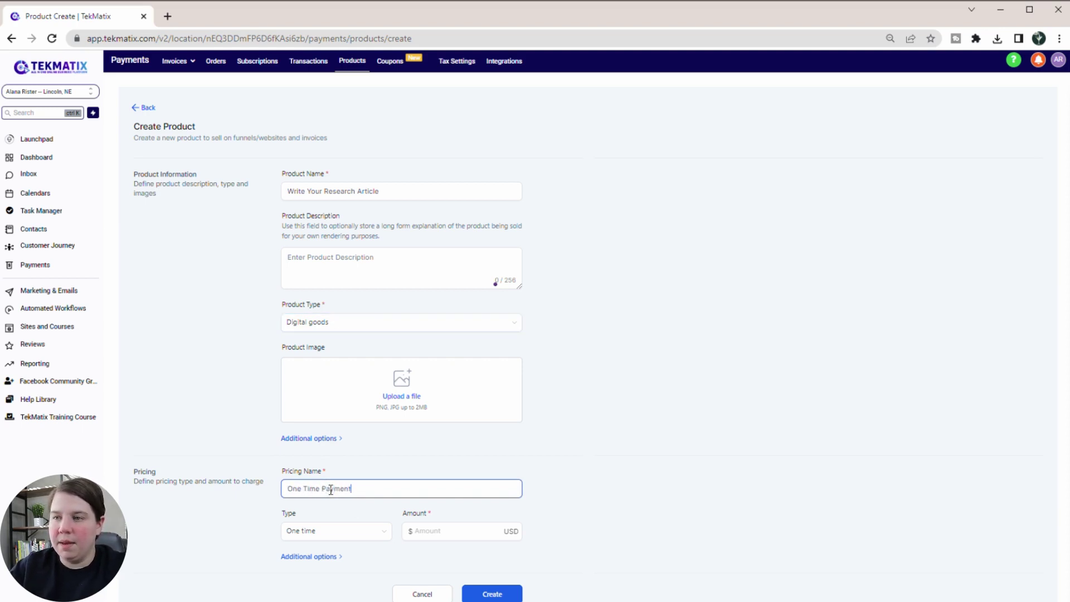
click(421, 529)
click(595, 478)
Enable the membership offer for this price, link it to Write Your Research Article, and create the product
click(324, 559)
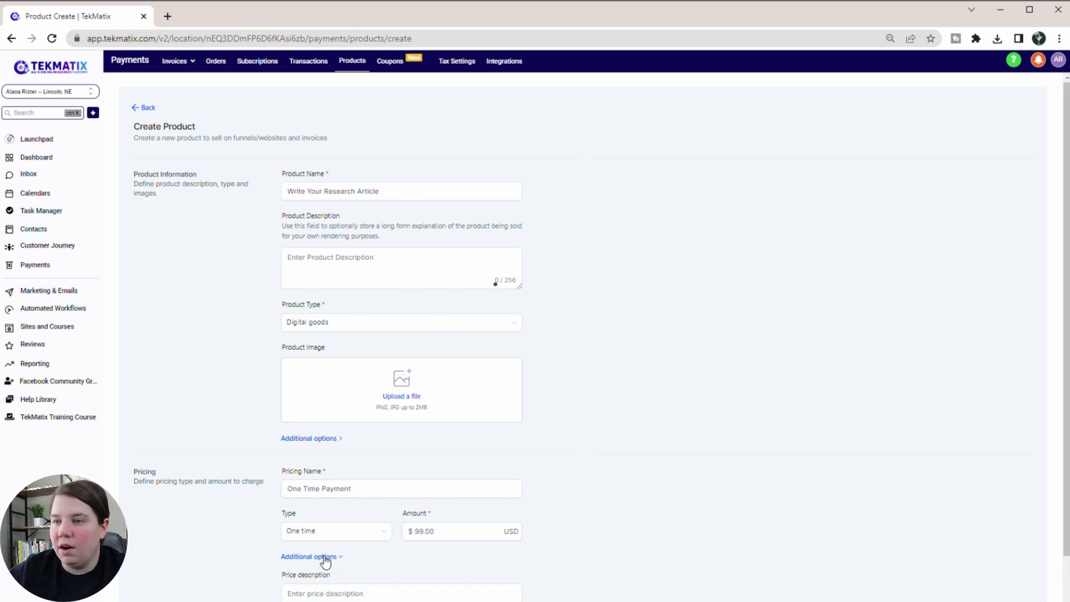
scroll(301, 562, down, 2)
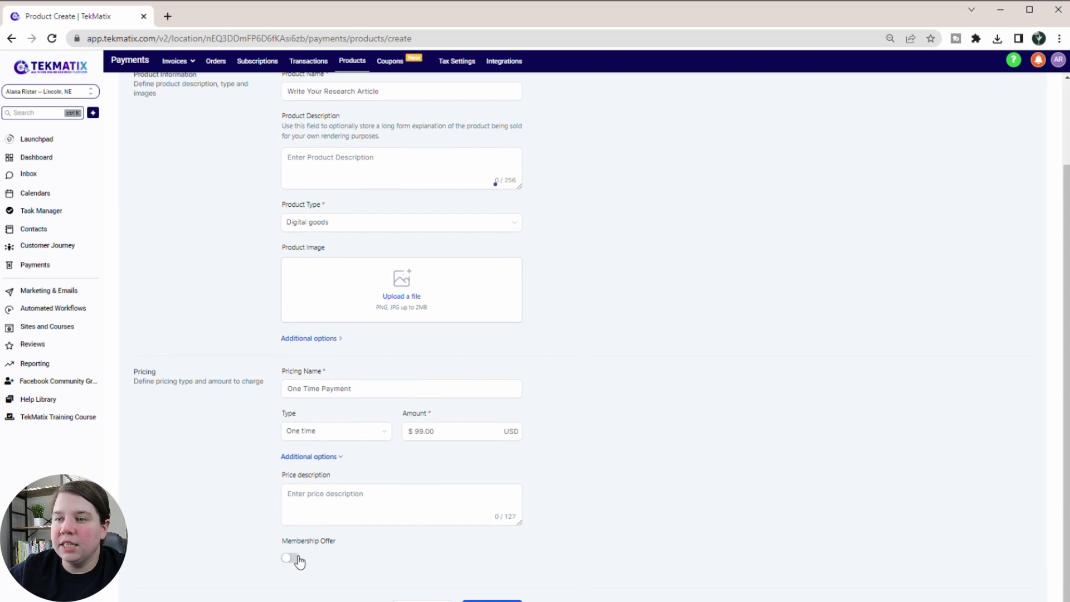
click(289, 558)
scroll(301, 535, down, 1)
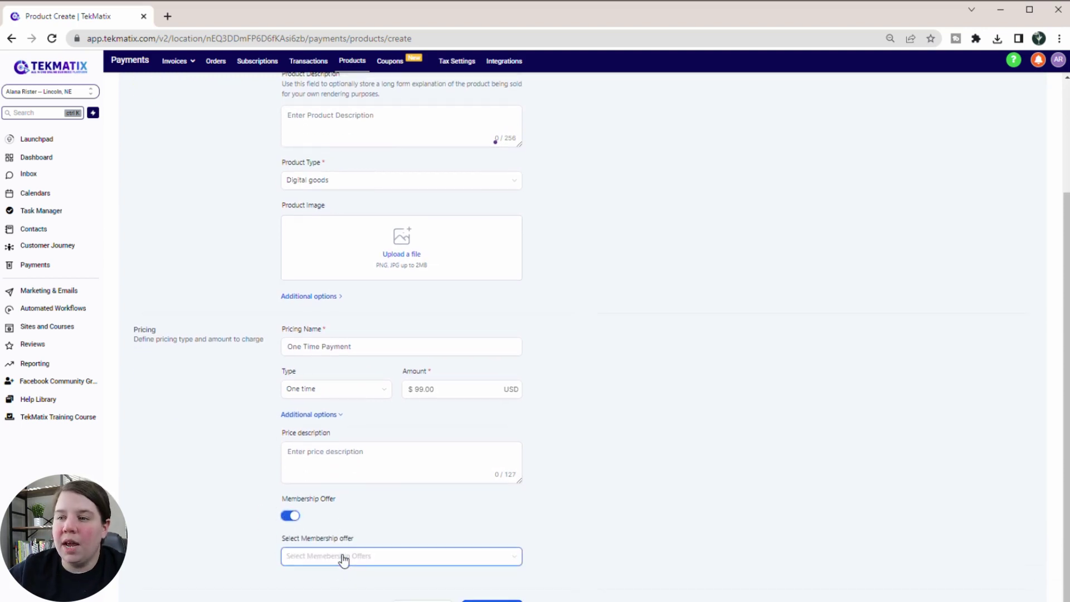
click(341, 556)
click(340, 482)
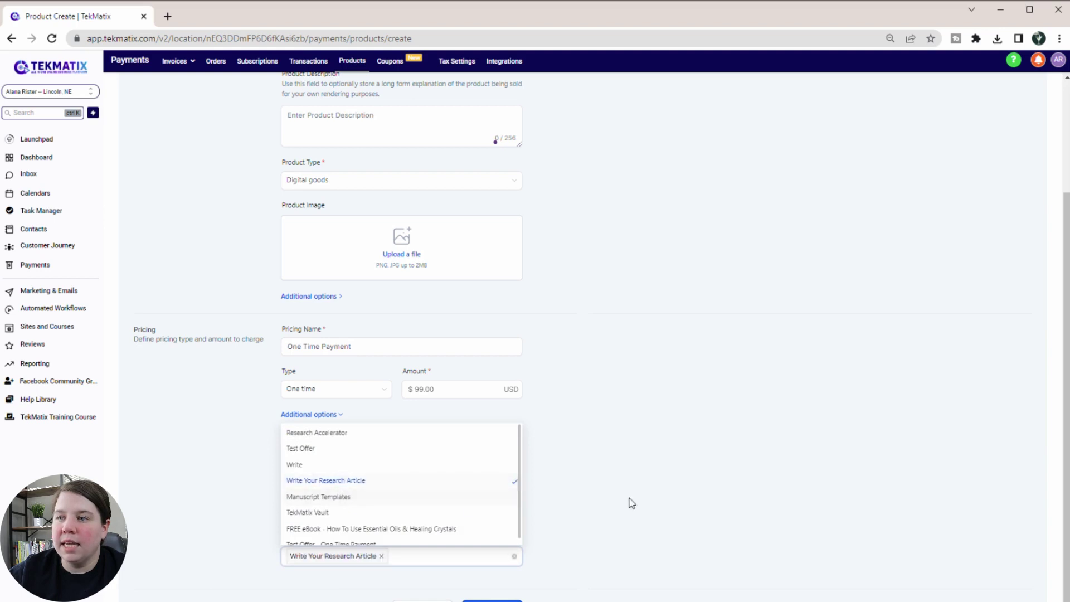
click(551, 513)
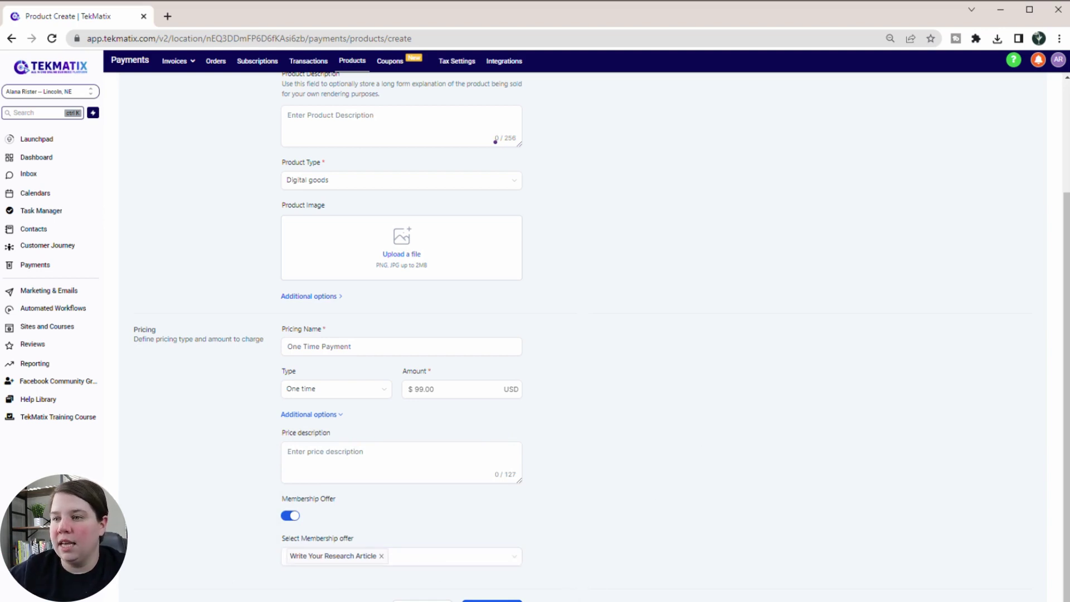
click(492, 601)
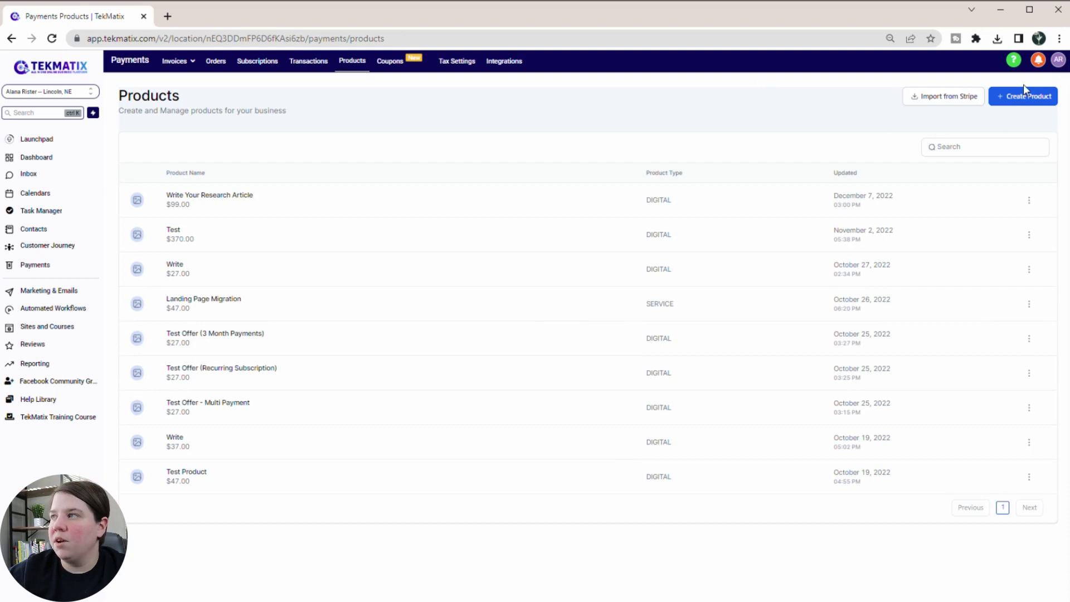
Start a new payments product named Research Accelerator with the product type Digital goods
click(1026, 97)
click(378, 193)
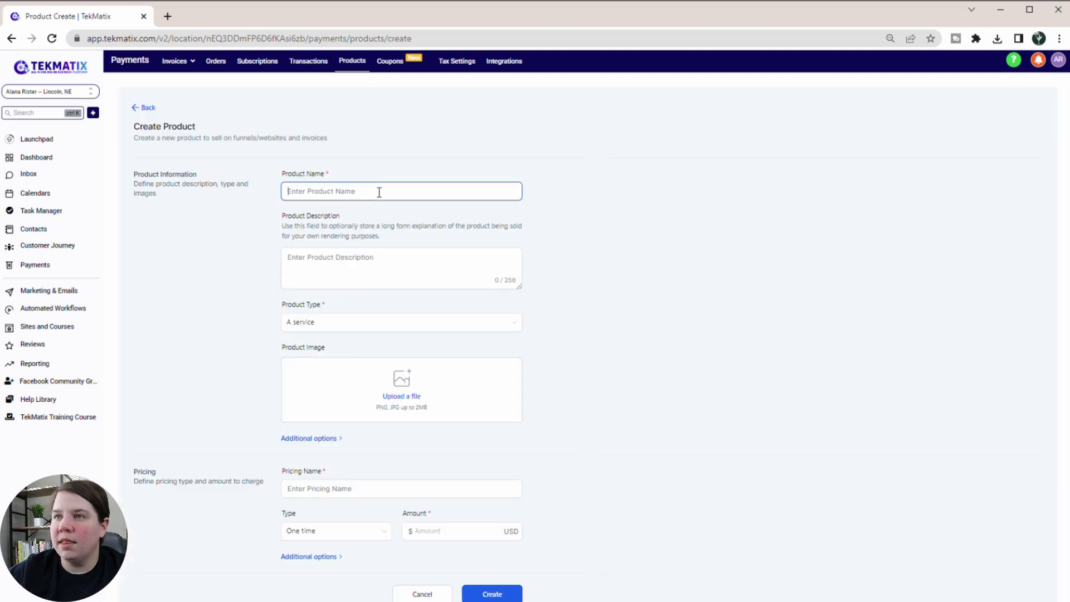
text(Research Accelerator)
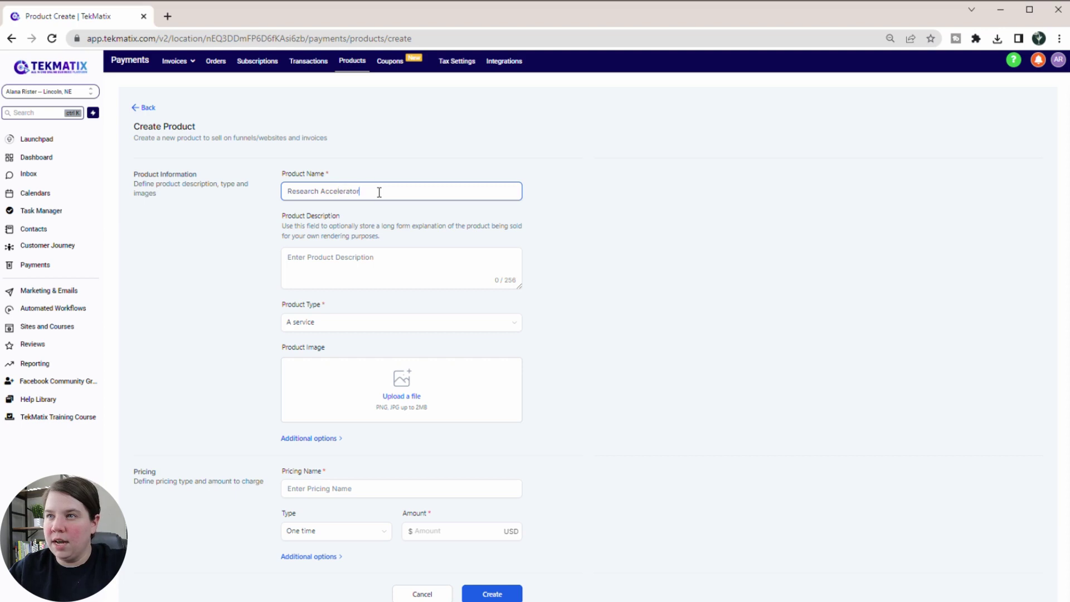
click(347, 320)
click(336, 359)
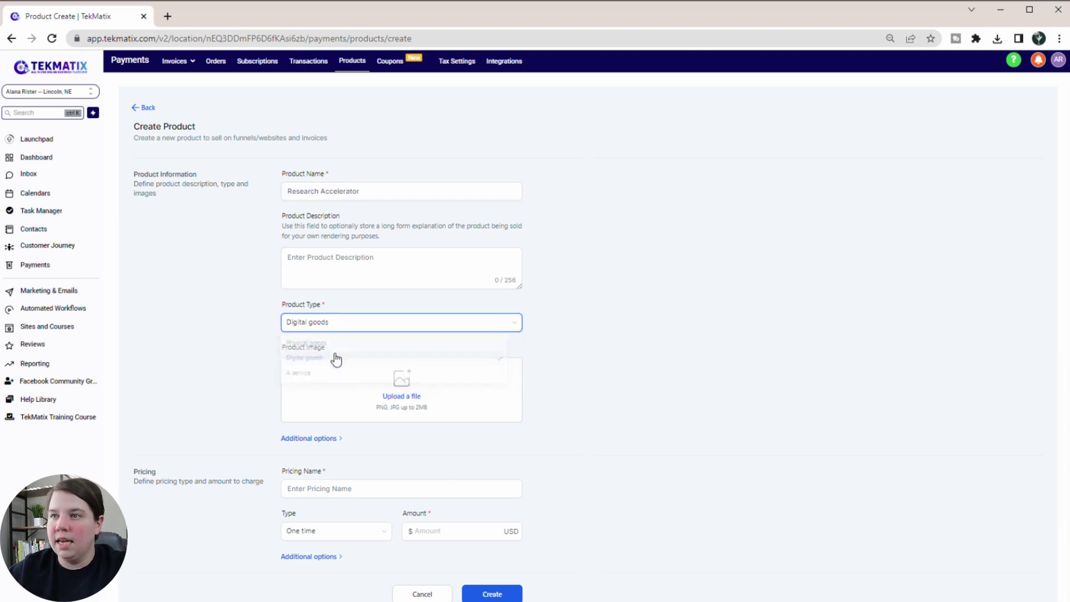
Name the Research Accelerator pricing One Time Payment and set its amount to $37.00
click(323, 493)
text(One Time Payment)
click(448, 535)
text(3)
Enable the membership offer for this price, link it to Research Accelerator, and create the product
click(330, 557)
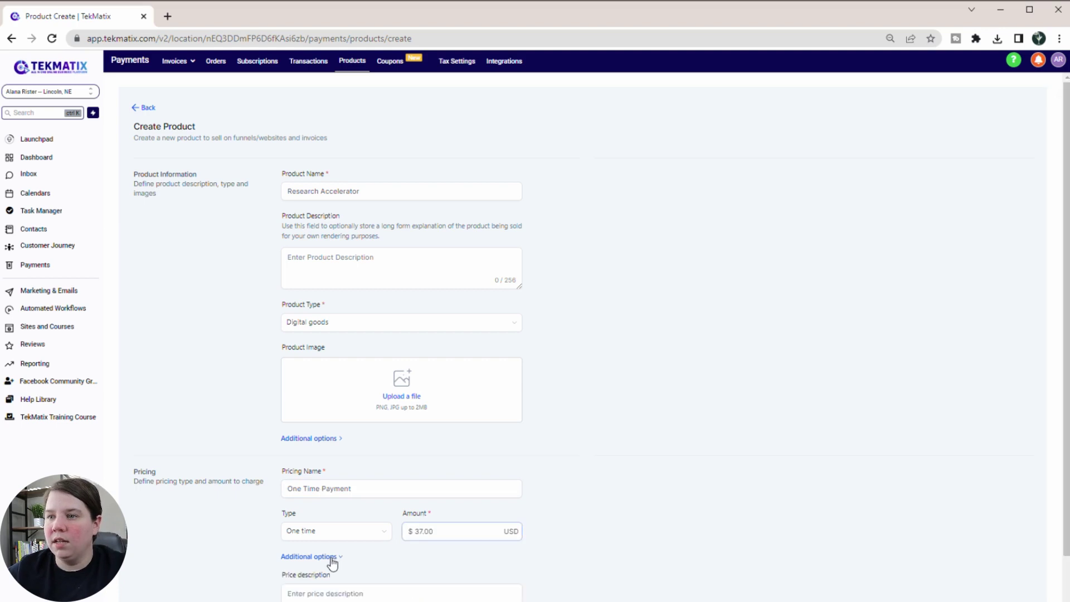
scroll(286, 547, down, 2)
click(290, 557)
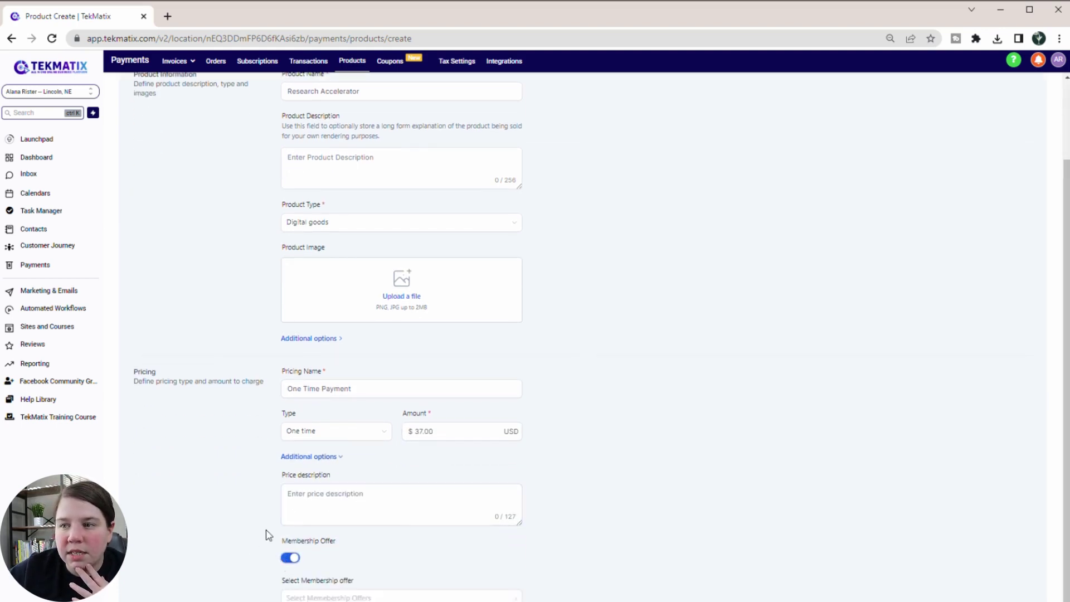
scroll(353, 539, down, 1)
click(362, 564)
scroll(335, 466, down, 1)
scroll(336, 472, up, 3)
click(327, 559)
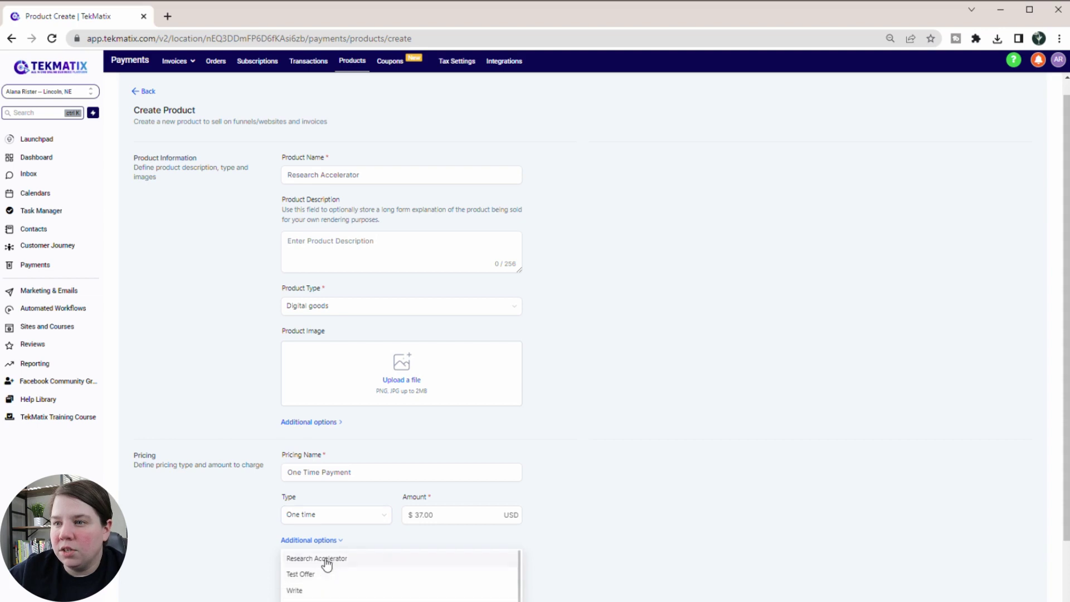
click(640, 520)
scroll(216, 492, down, 2)
click(492, 600)
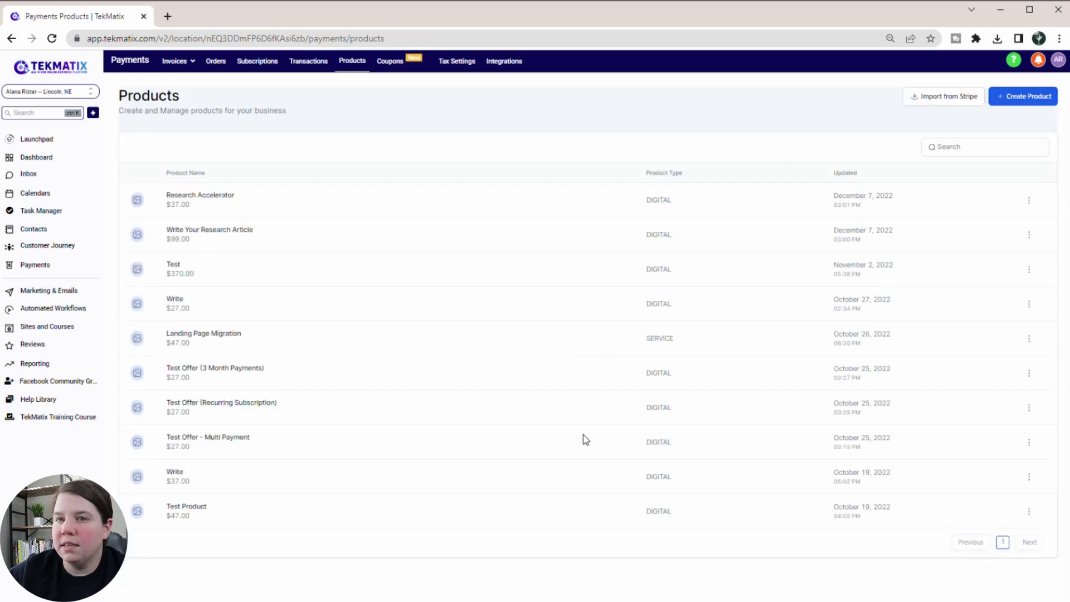
Start a new Digital goods product named Manuscript Templates and name its pricing One Time Payment
click(1022, 97)
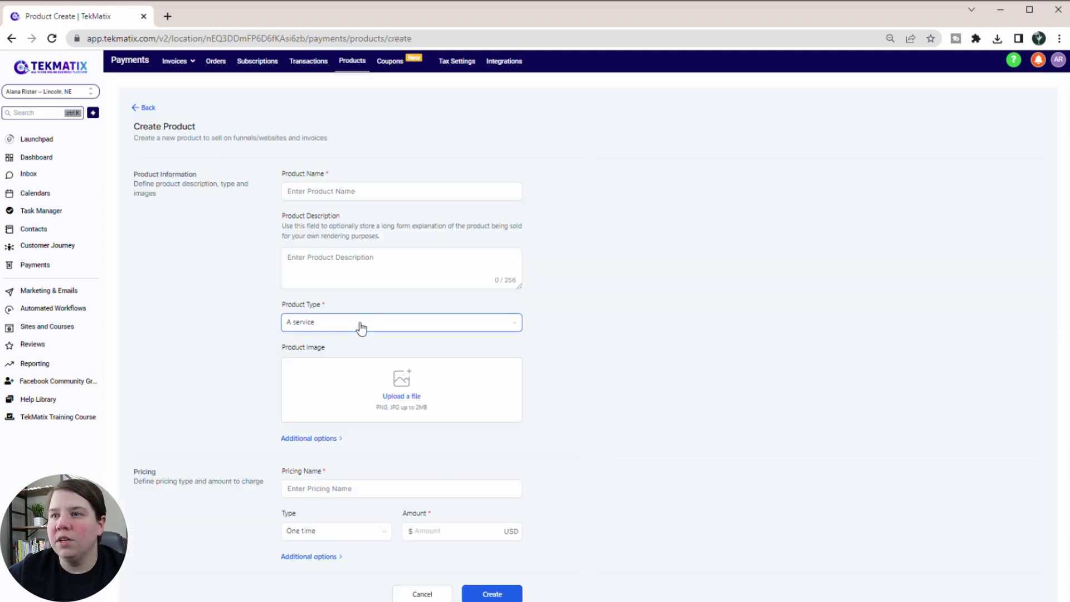
click(372, 193)
text(Manuscript Templates)
click(341, 327)
click(346, 357)
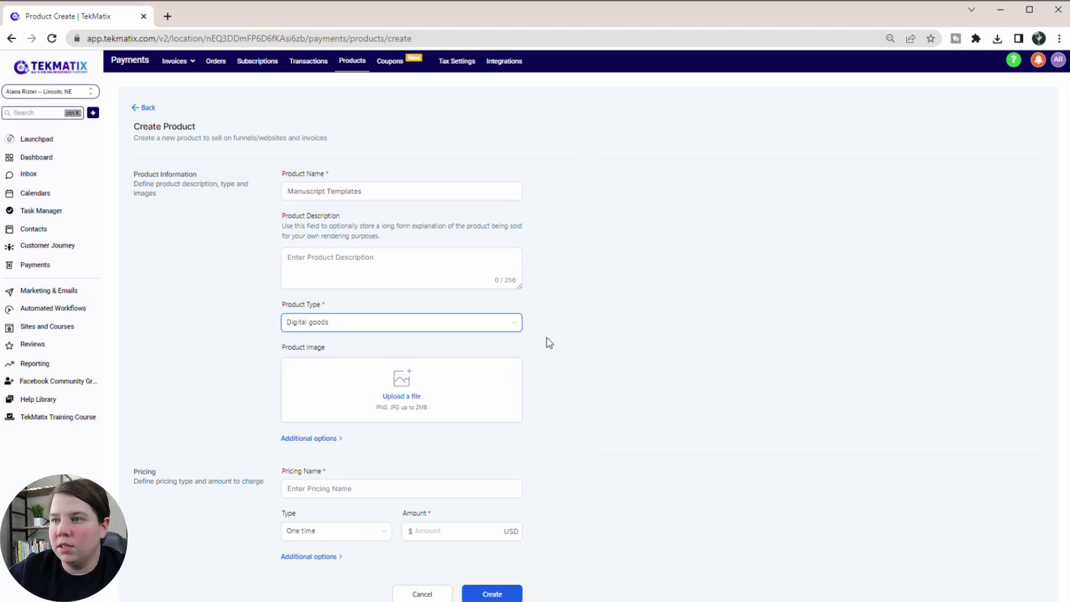
click(362, 490)
text(One Time Payment)
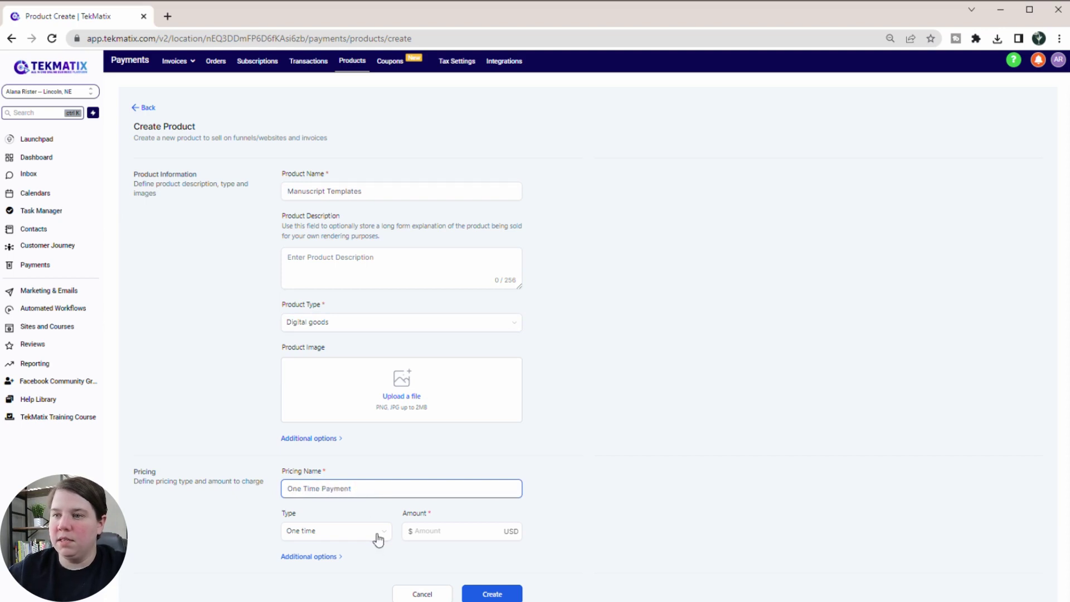
Link the price to the Manuscript Templates membership offer, set the amount to $5.00, and create the product
click(378, 540)
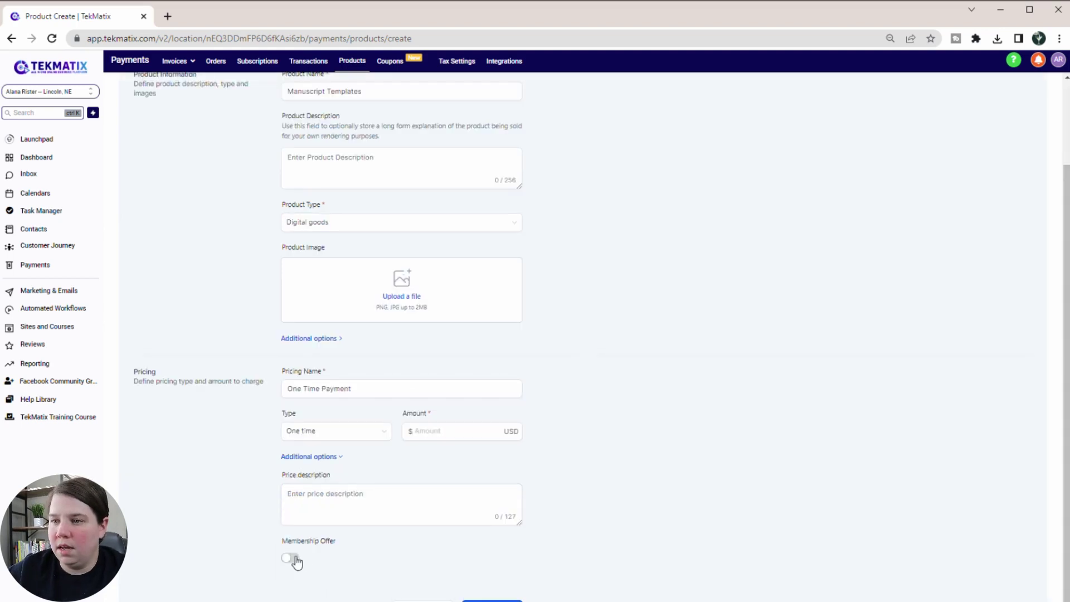
click(294, 560)
scroll(405, 559, down, 1)
click(405, 560)
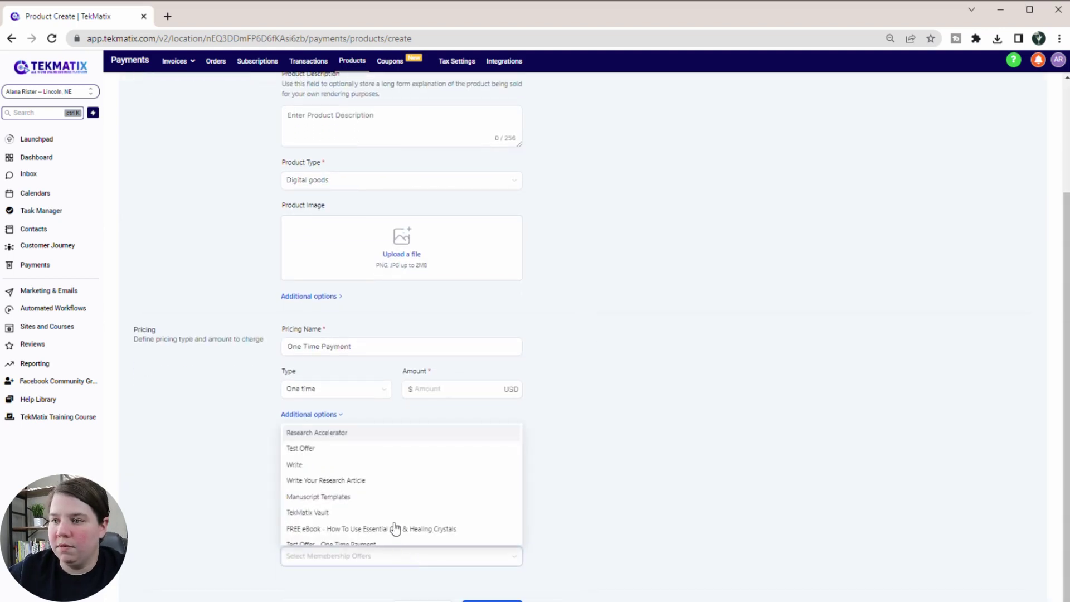
click(364, 499)
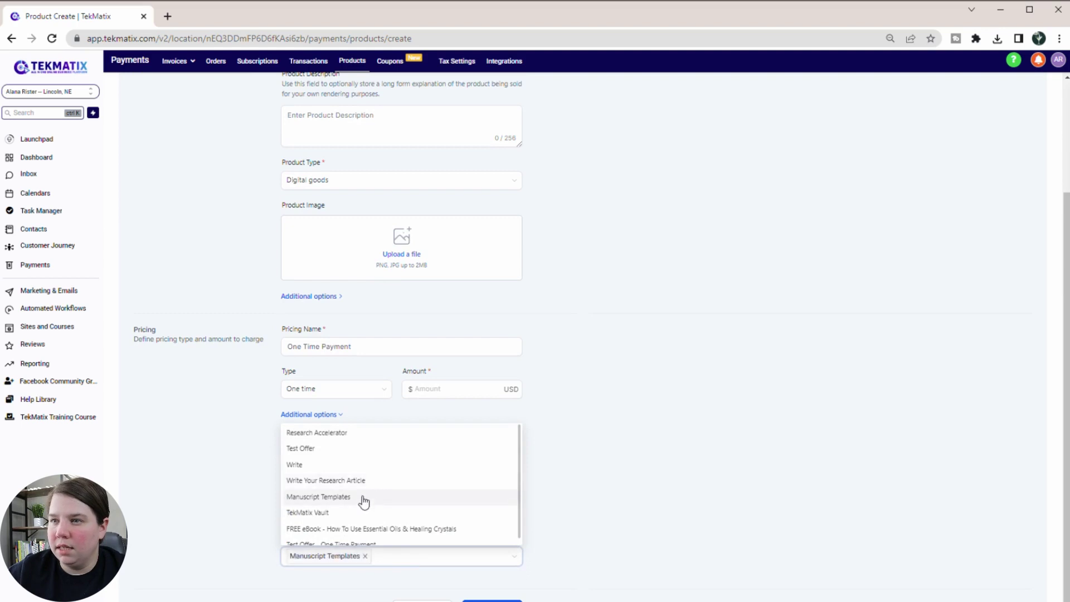
click(611, 532)
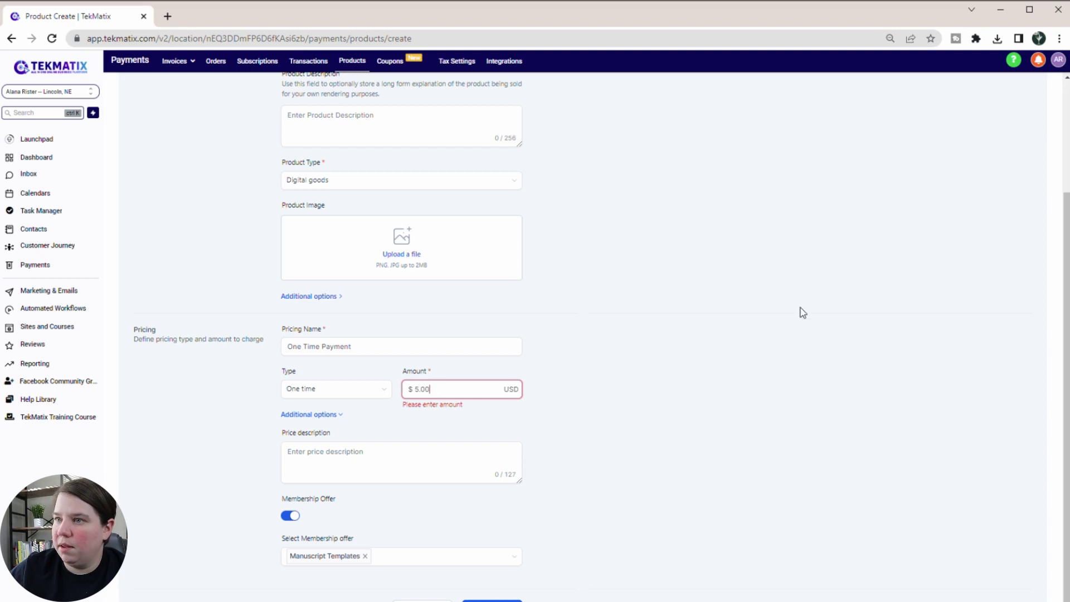
key(Return)
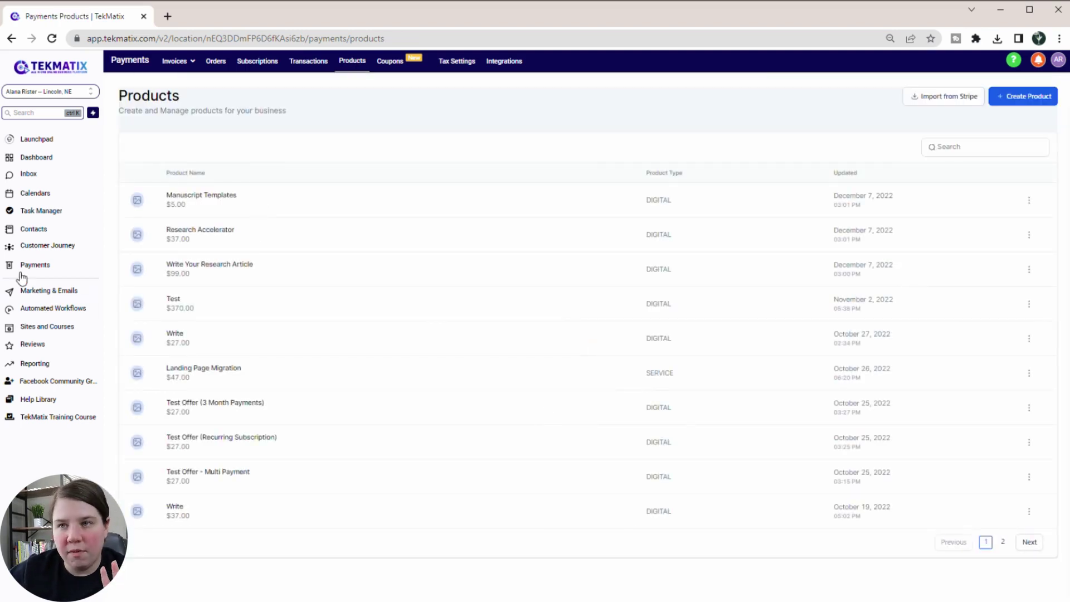
Clone the Black Friday Sales page Template Copy funnel and open the cloned funnel
click(27, 328)
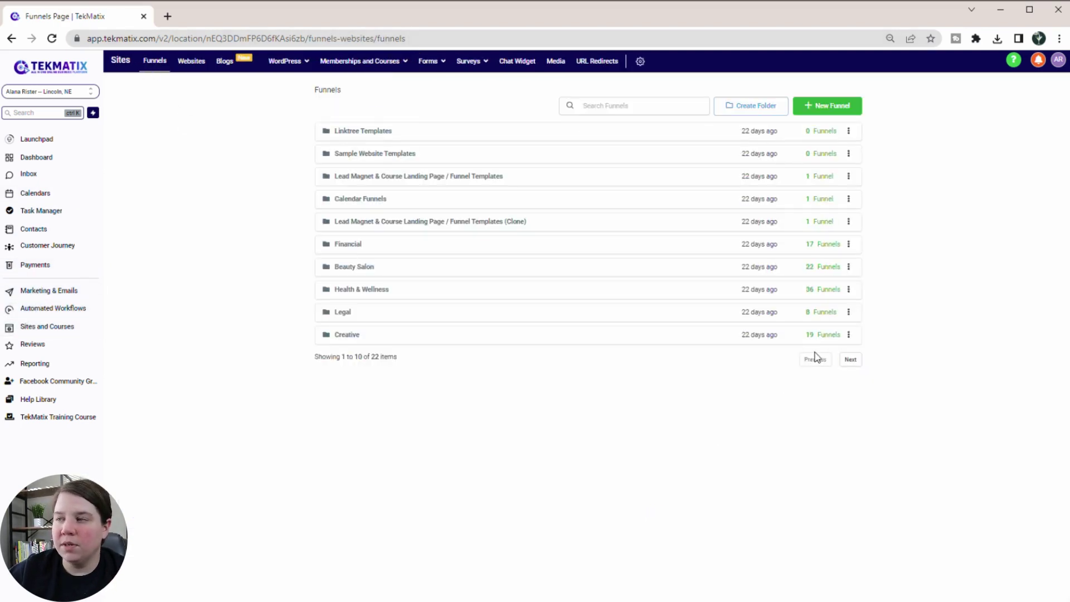
click(848, 360)
click(848, 361)
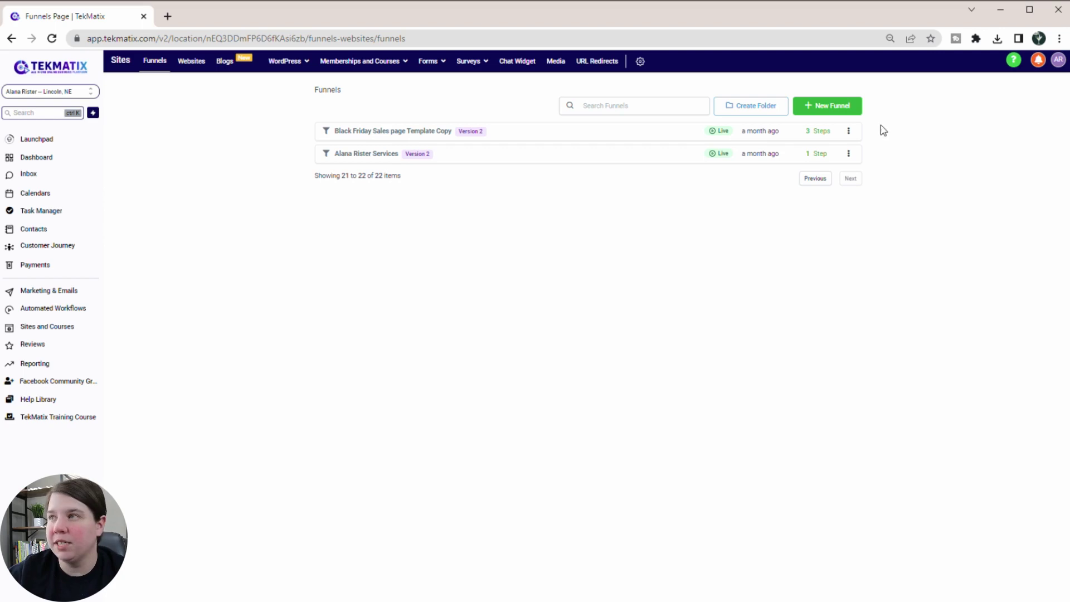
click(850, 132)
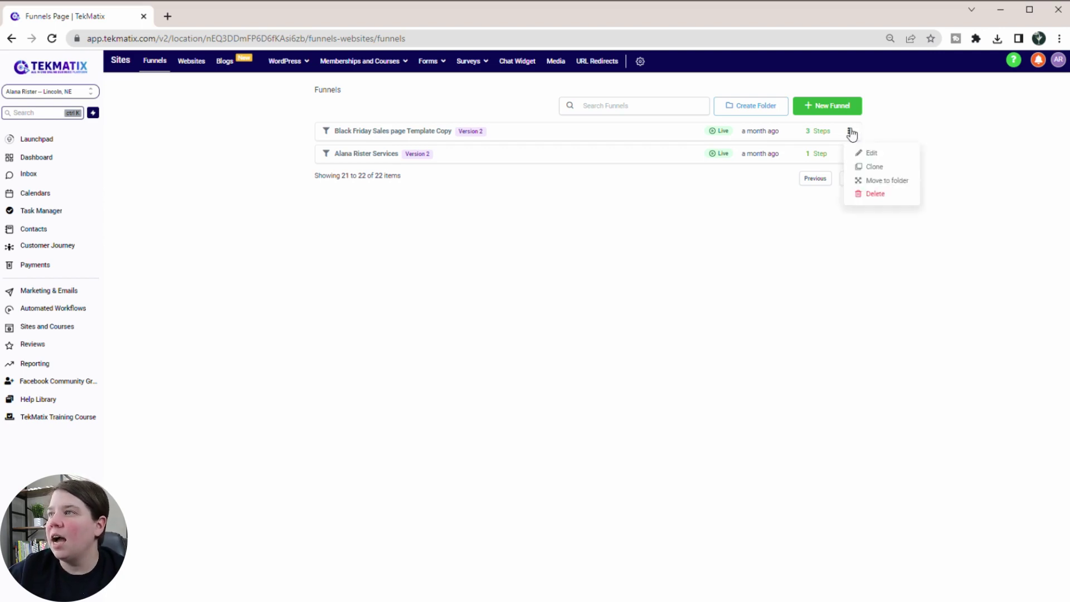
click(874, 167)
key(Escape)
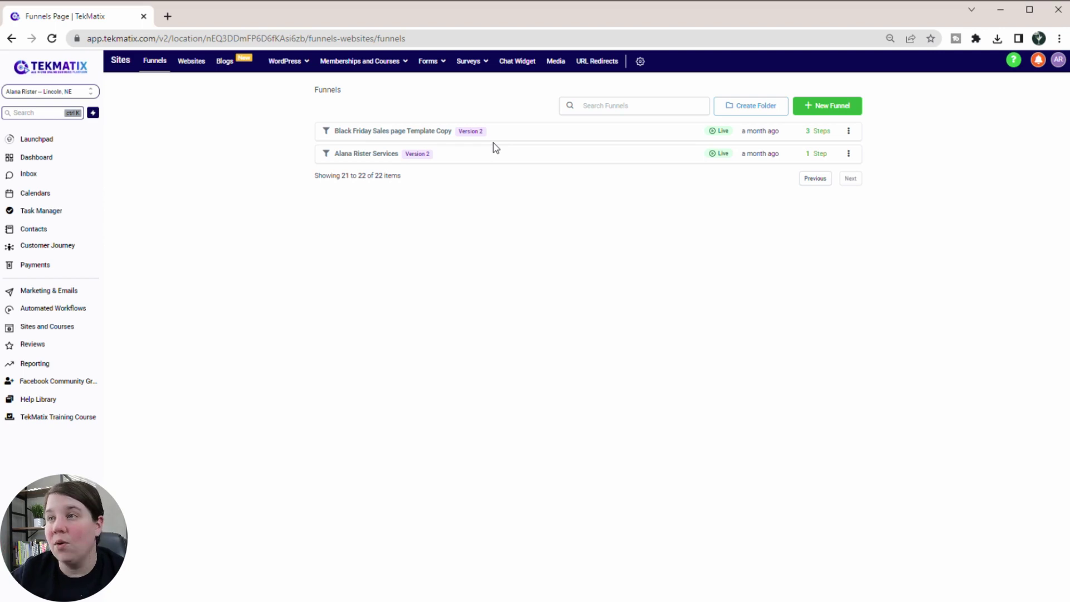
click(822, 179)
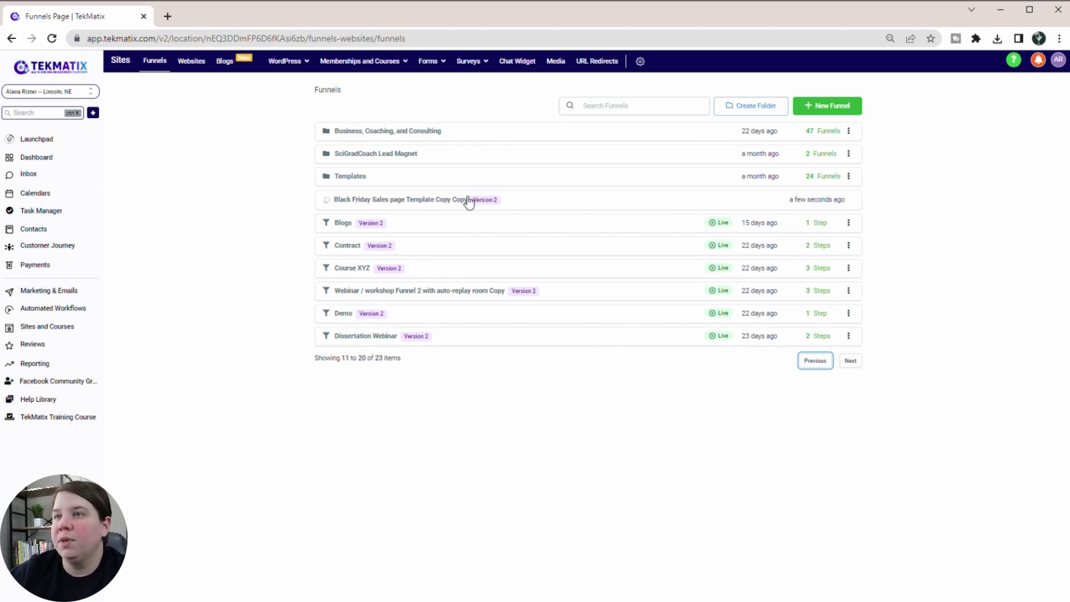
click(368, 201)
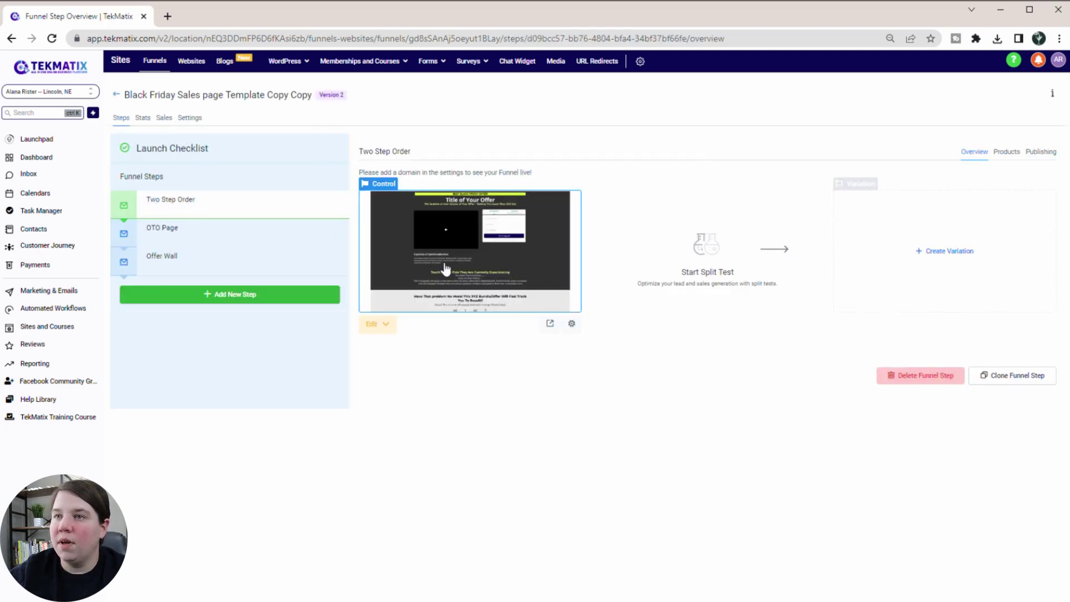
Preview the funnel's Two Step Order page, review its layout and order form, and return to the funnel
click(550, 324)
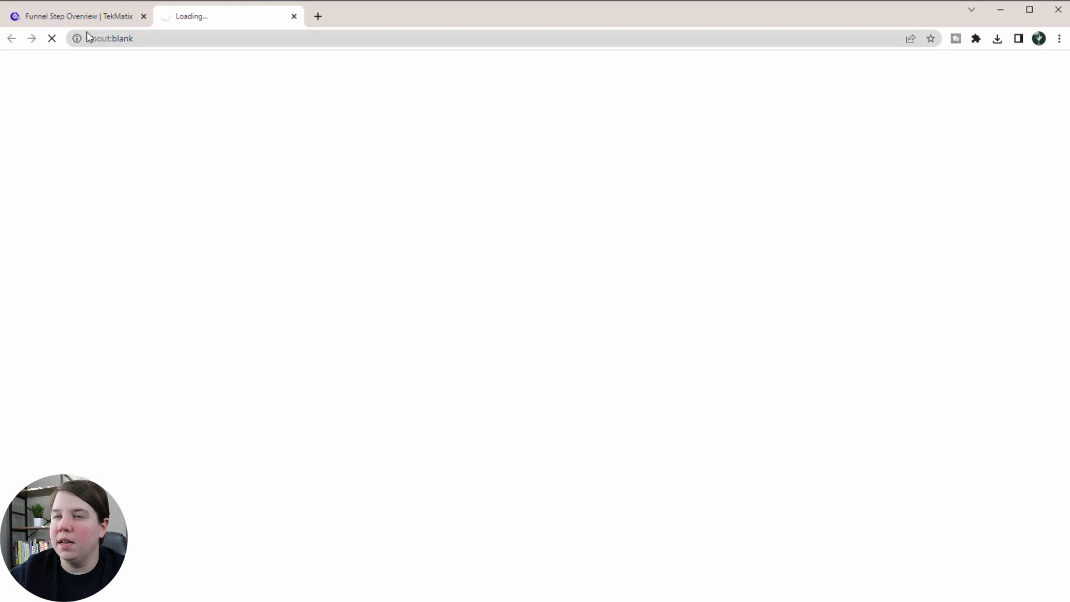
scroll(866, 214, down, 15)
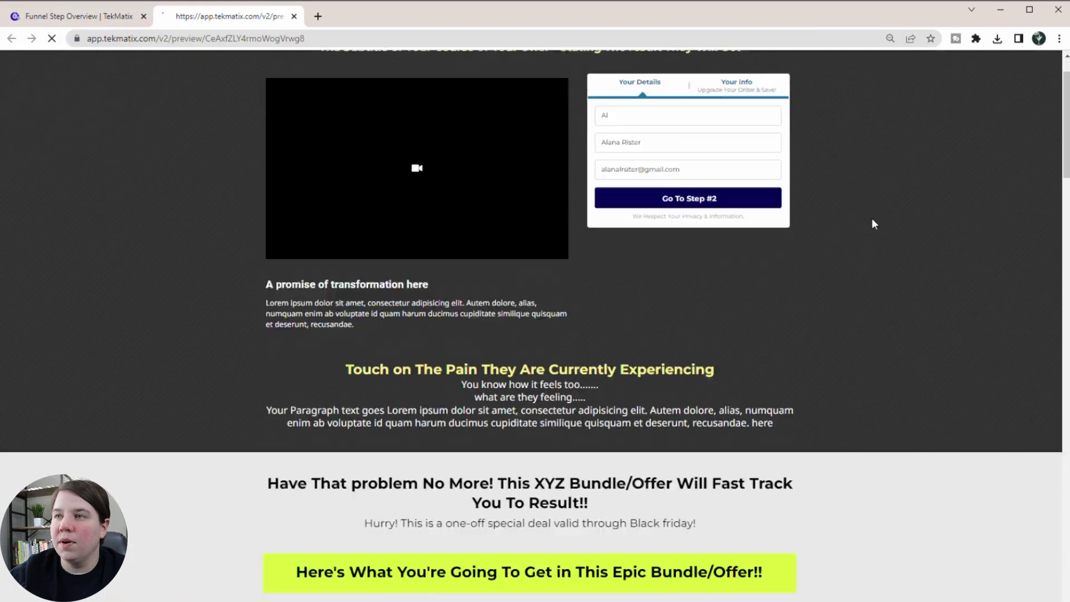
scroll(883, 230, down, 20)
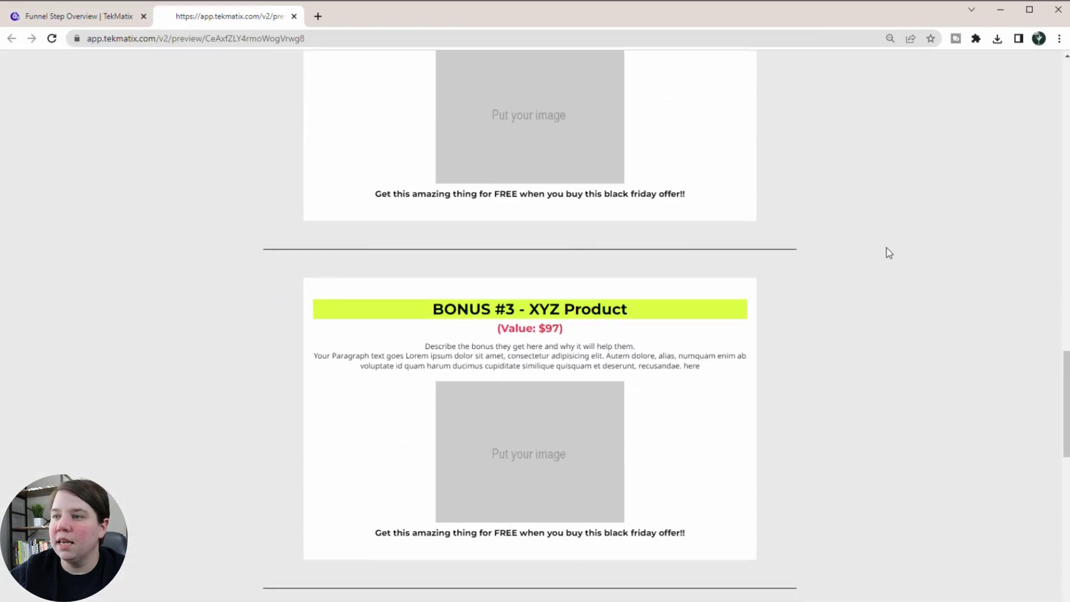
scroll(887, 271, up, 20)
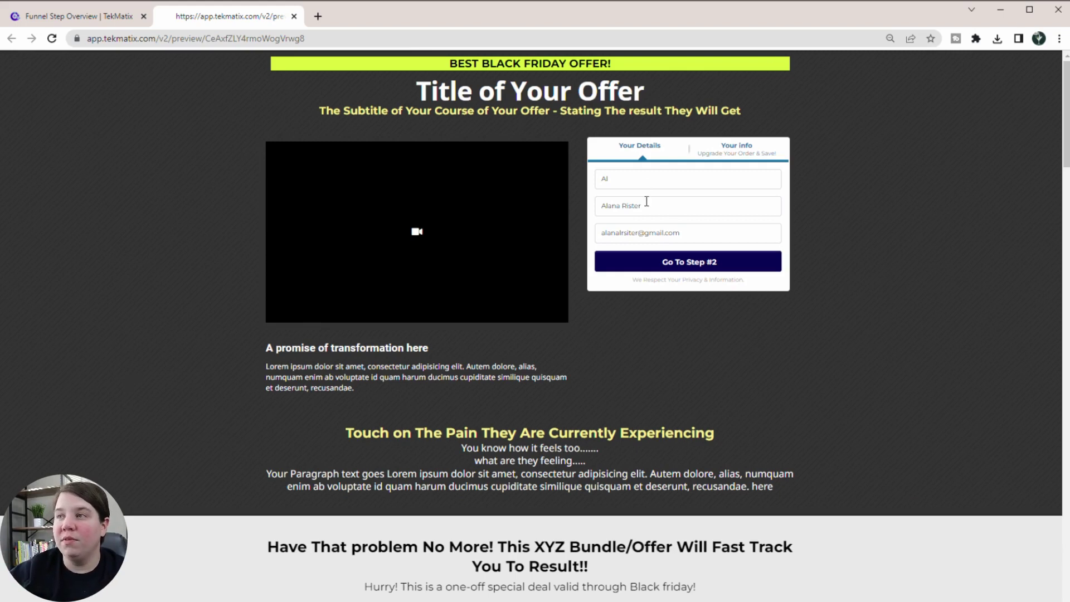
click(89, 19)
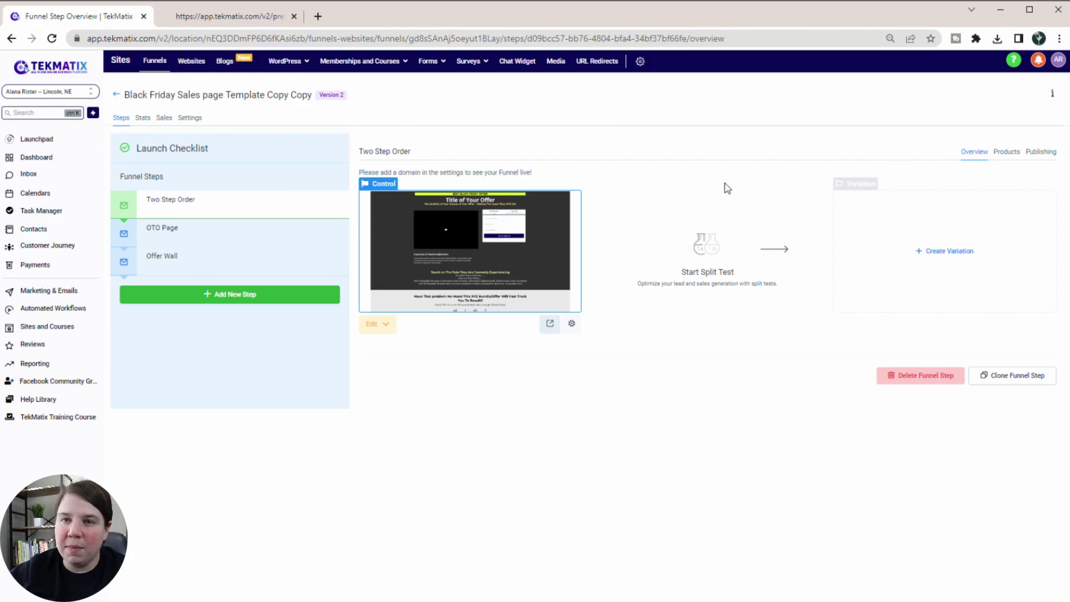
Start adding Write Your Research Article as a product on the Two Step Order step, with the One Time Payment price
click(1006, 152)
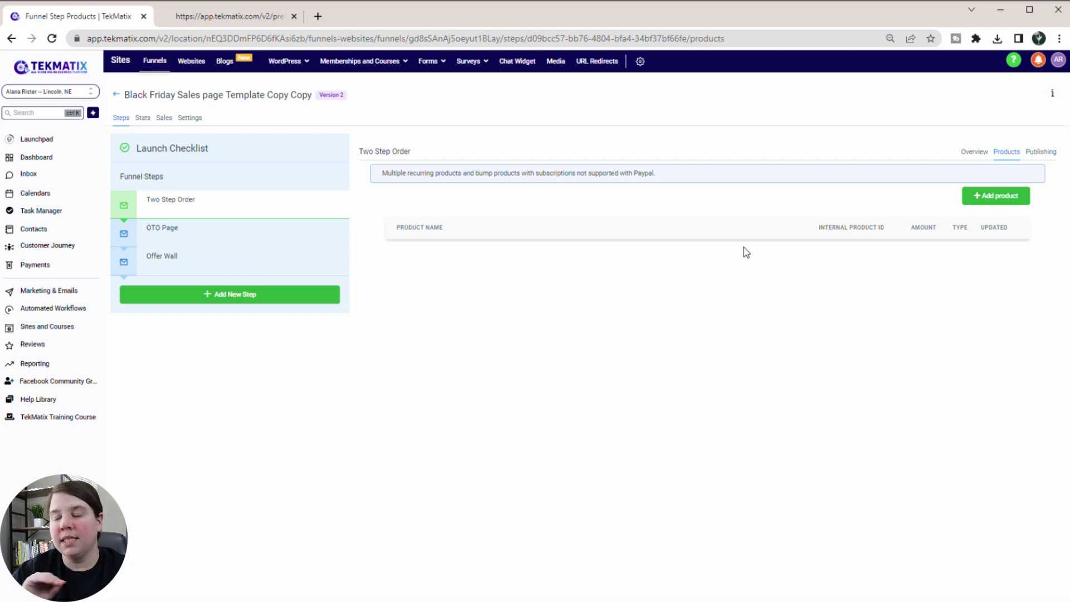
click(972, 202)
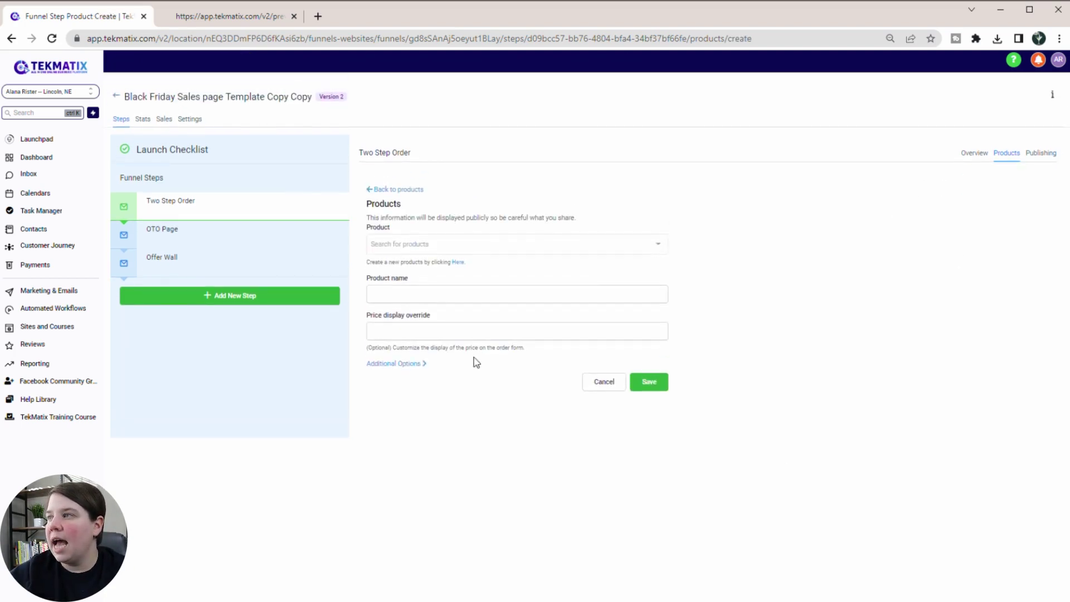
click(444, 243)
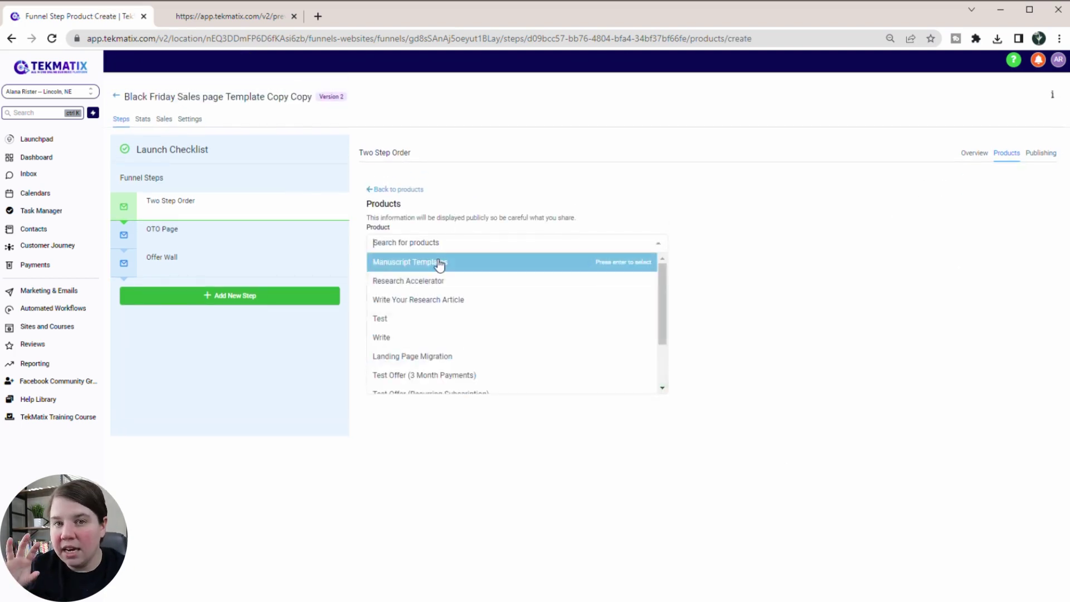
click(437, 299)
click(436, 291)
click(432, 313)
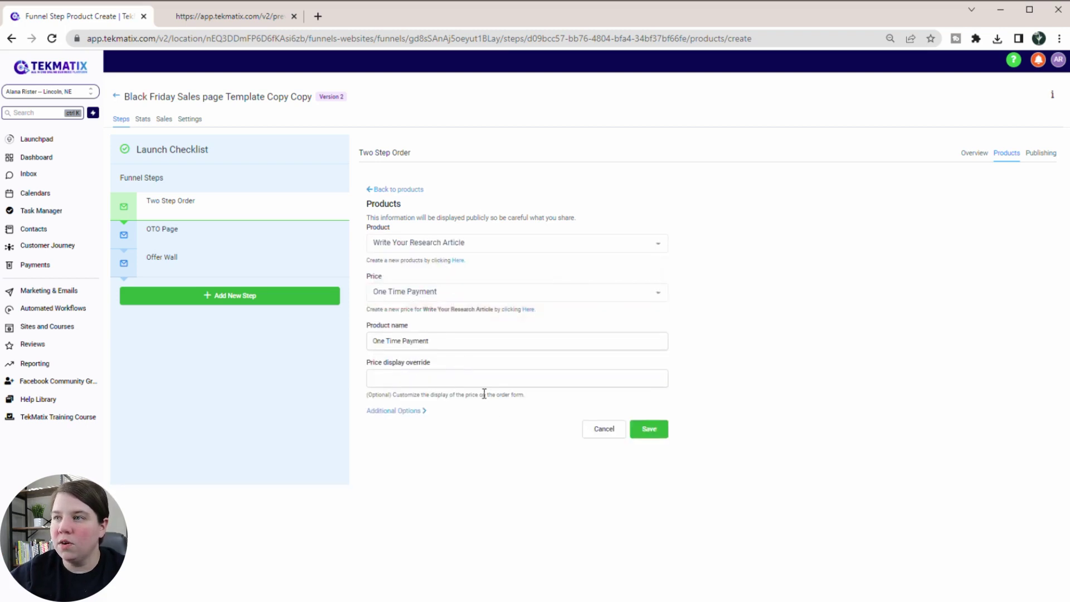
Try allowing multiple quantities of the main product with a maximum of 10 units per order, and switch the option off again
click(385, 411)
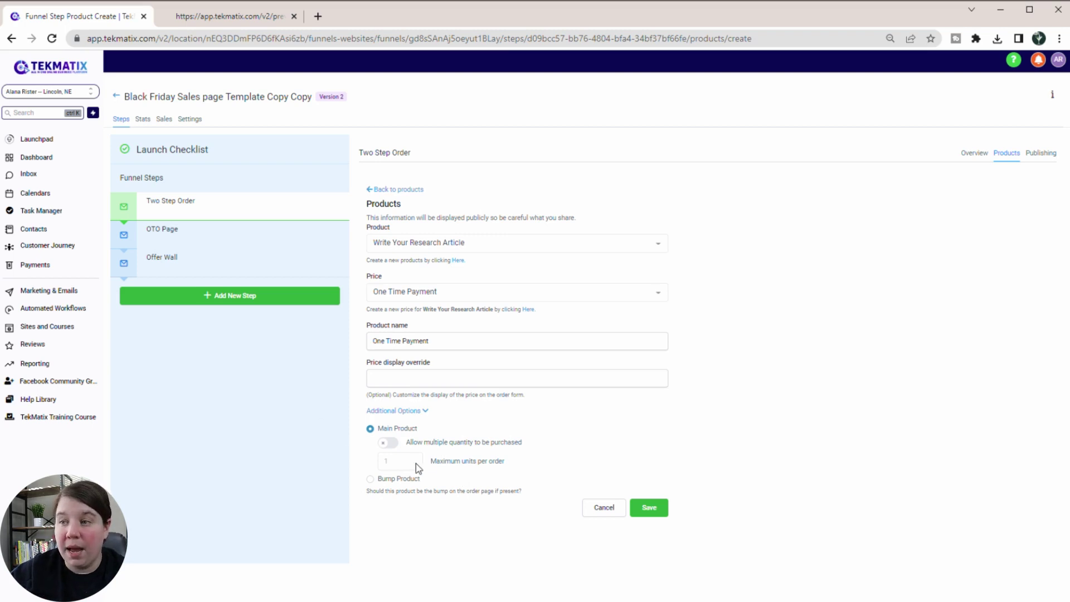
click(388, 443)
drag(401, 461, 368, 459)
text(10)
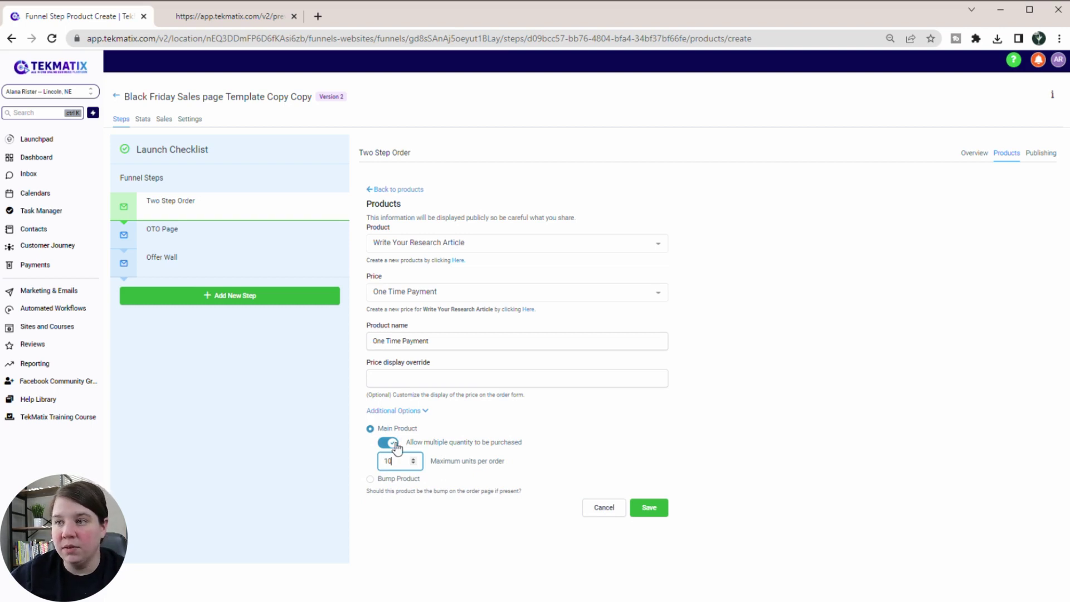
click(395, 444)
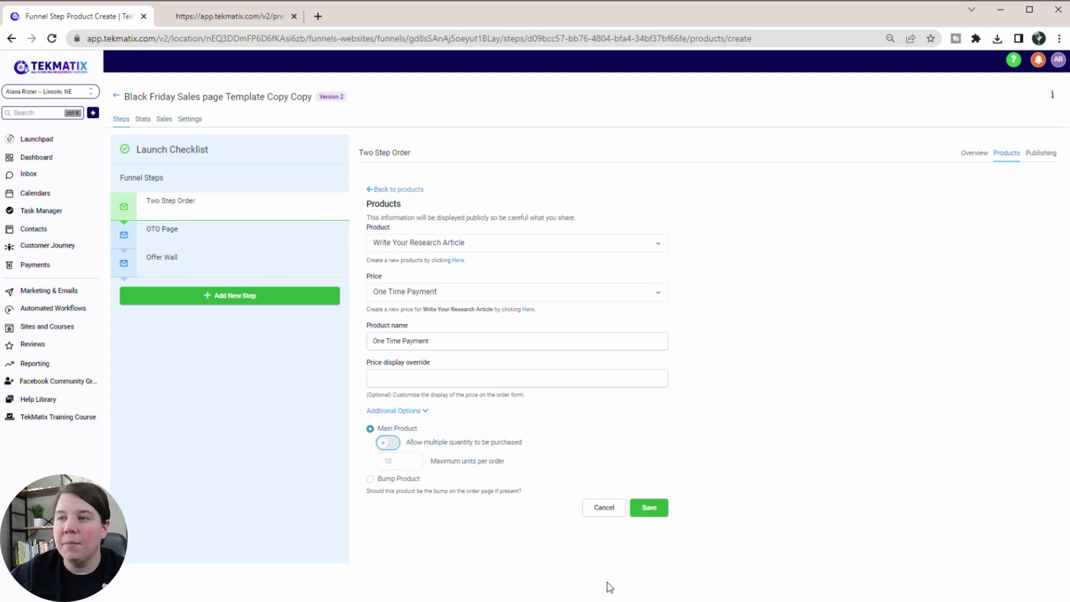
Save the main product, and add Manuscript Templates with the One Time Payment price as a bump product on the Two Step Order step
click(652, 513)
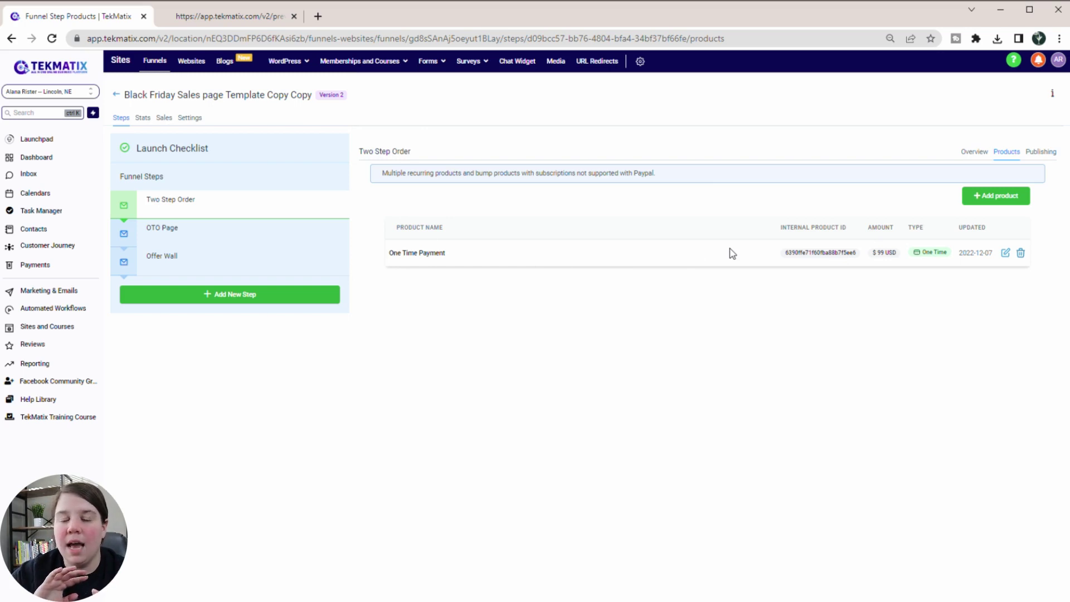
click(996, 196)
click(441, 243)
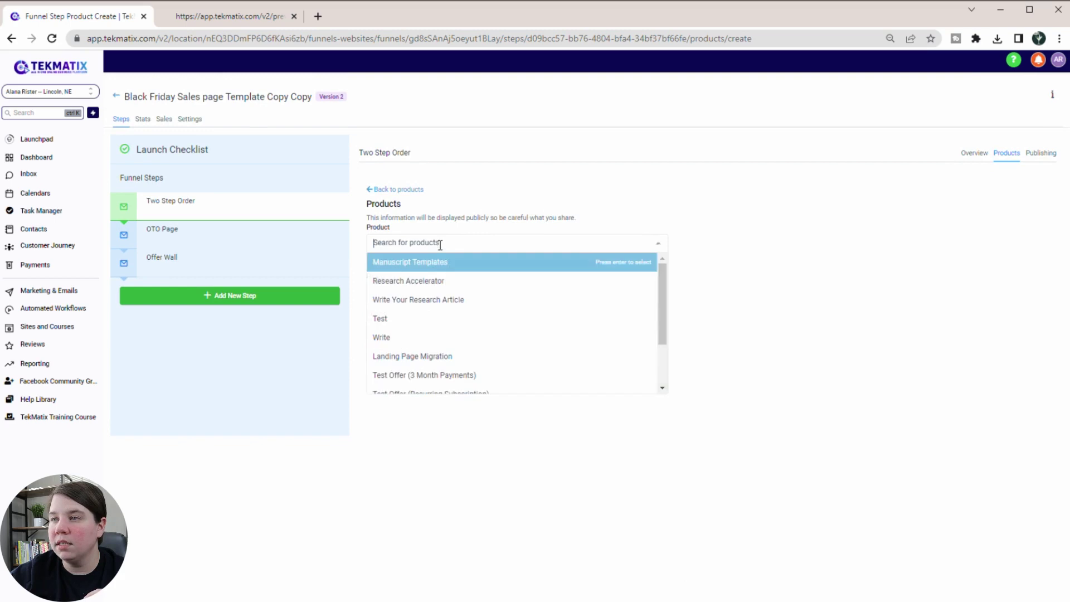
click(431, 262)
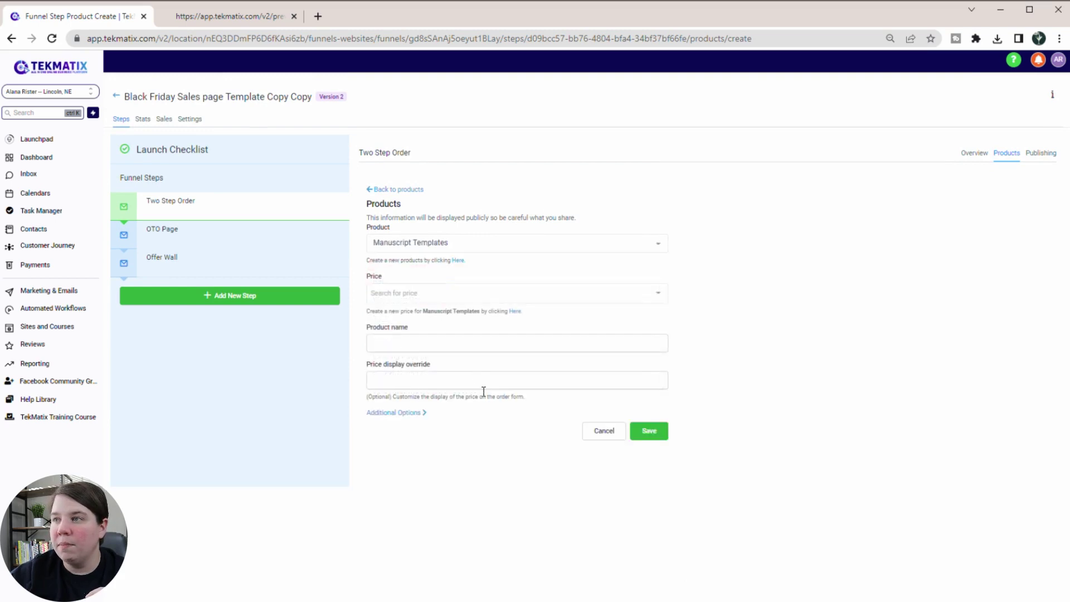
click(451, 302)
click(444, 312)
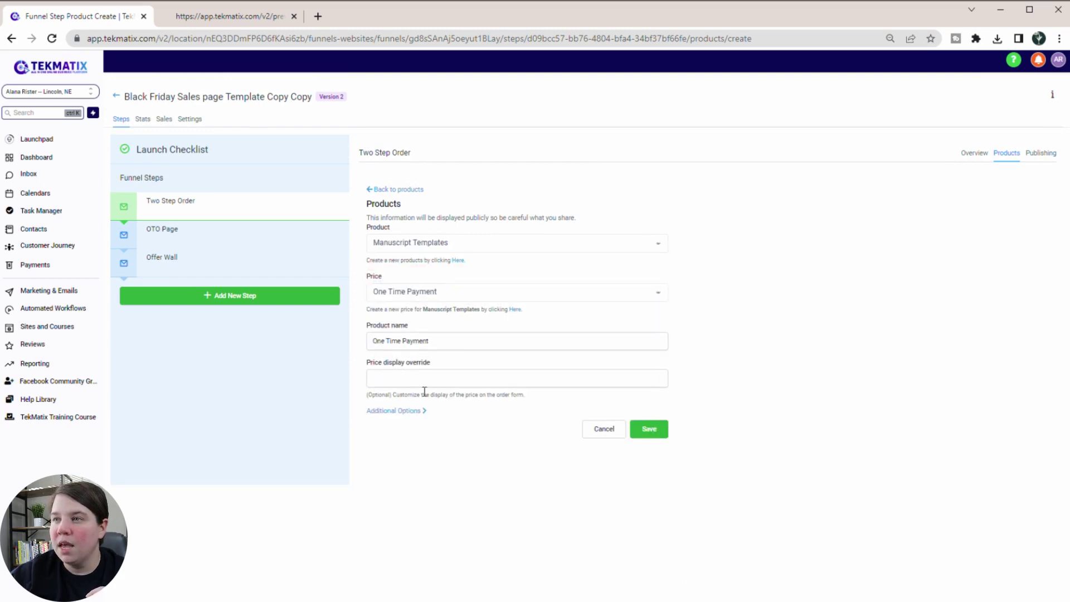
click(412, 413)
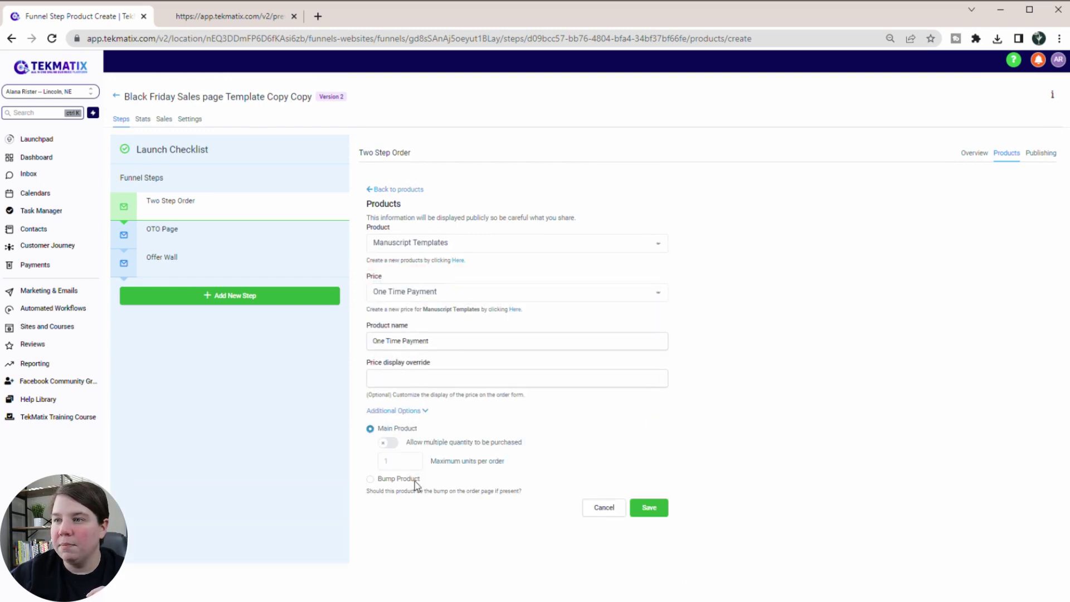
click(371, 480)
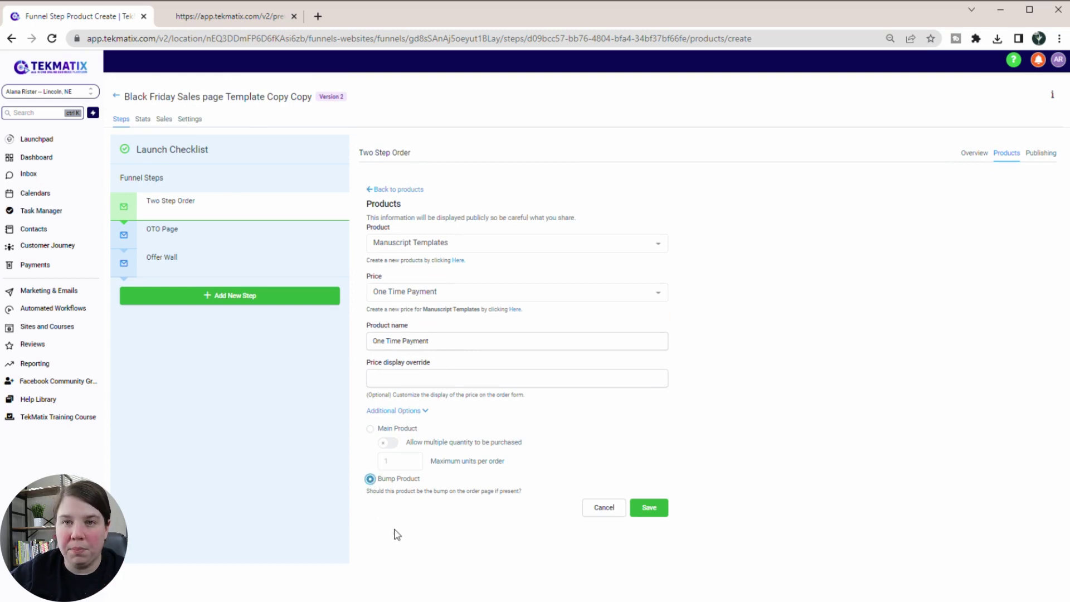
click(661, 510)
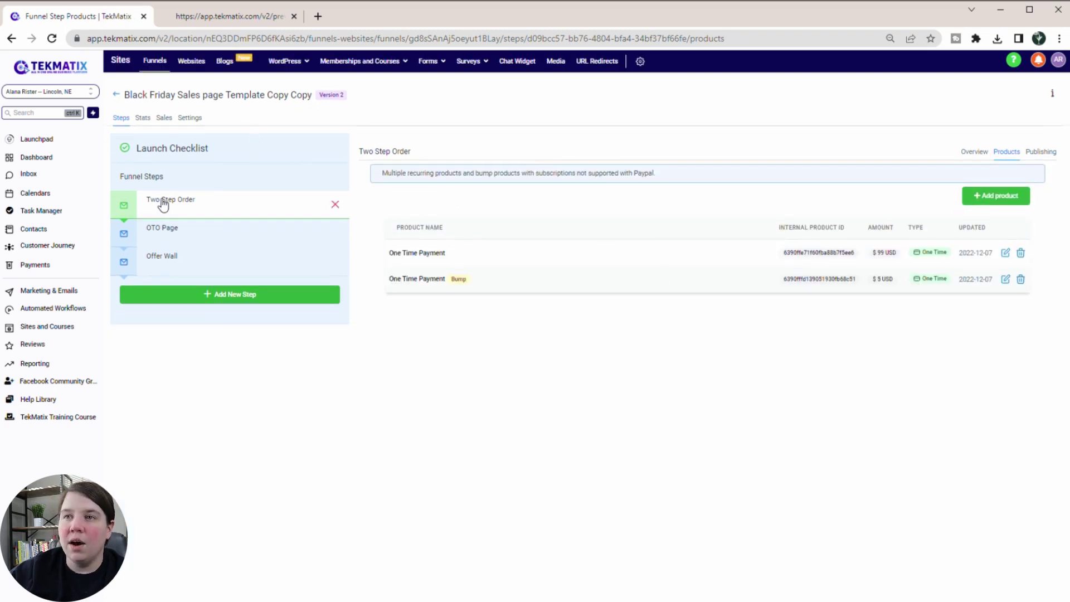
Open the Two Step Order page for editing in the page builder and select its two-step order form
click(976, 153)
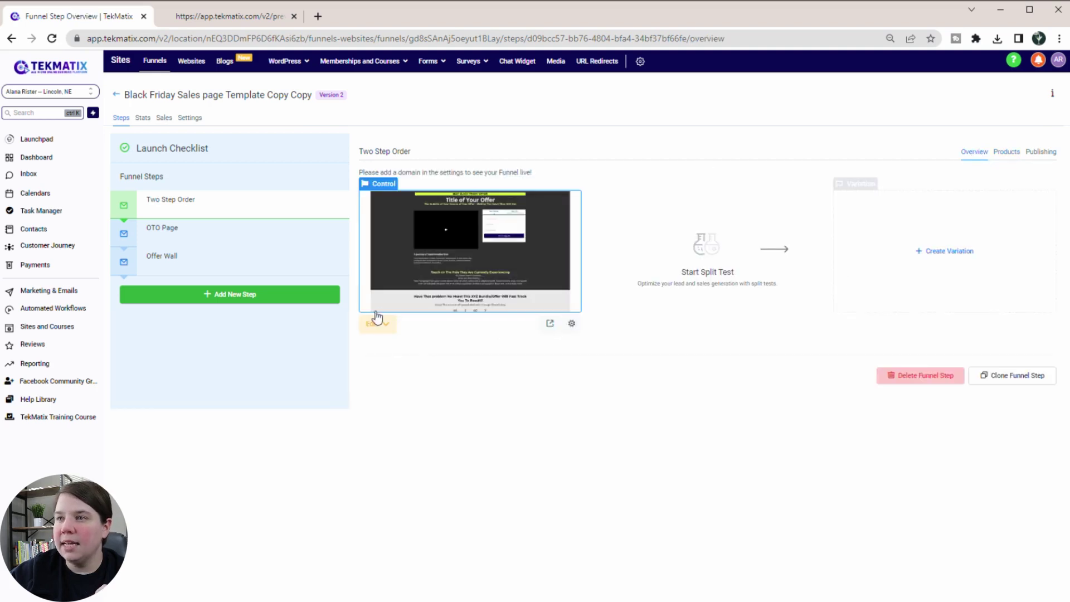
mouse_move(377, 326)
click(385, 372)
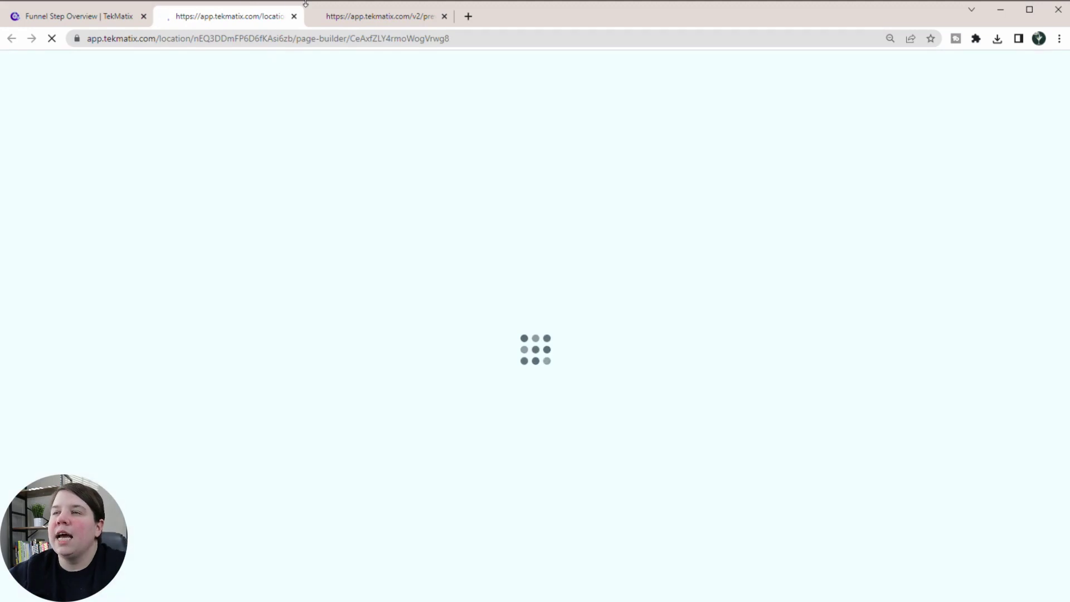
scroll(691, 329, down, 10)
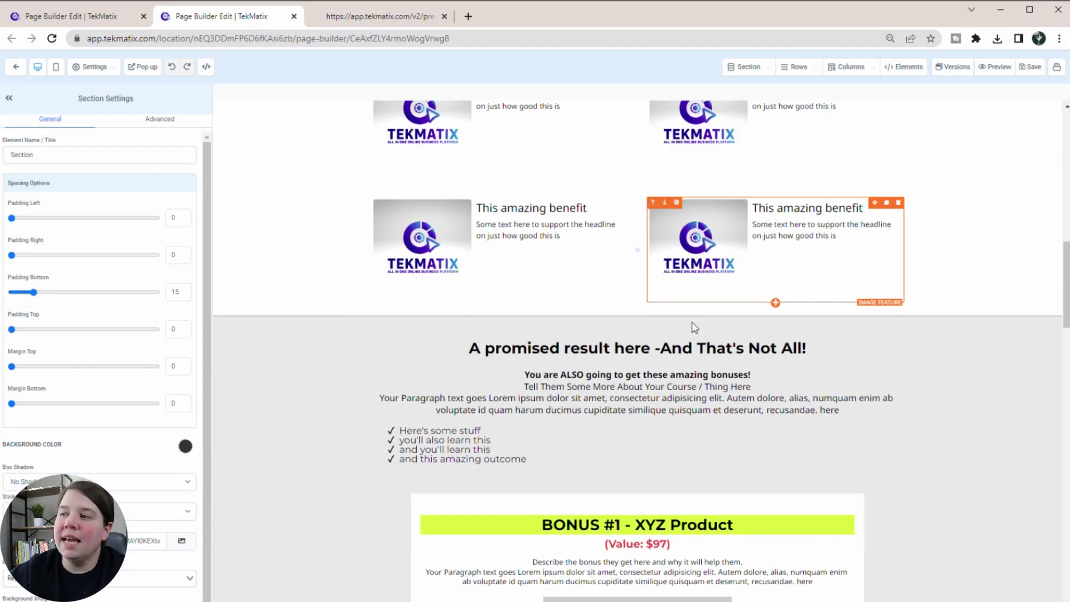
scroll(692, 331, up, 10)
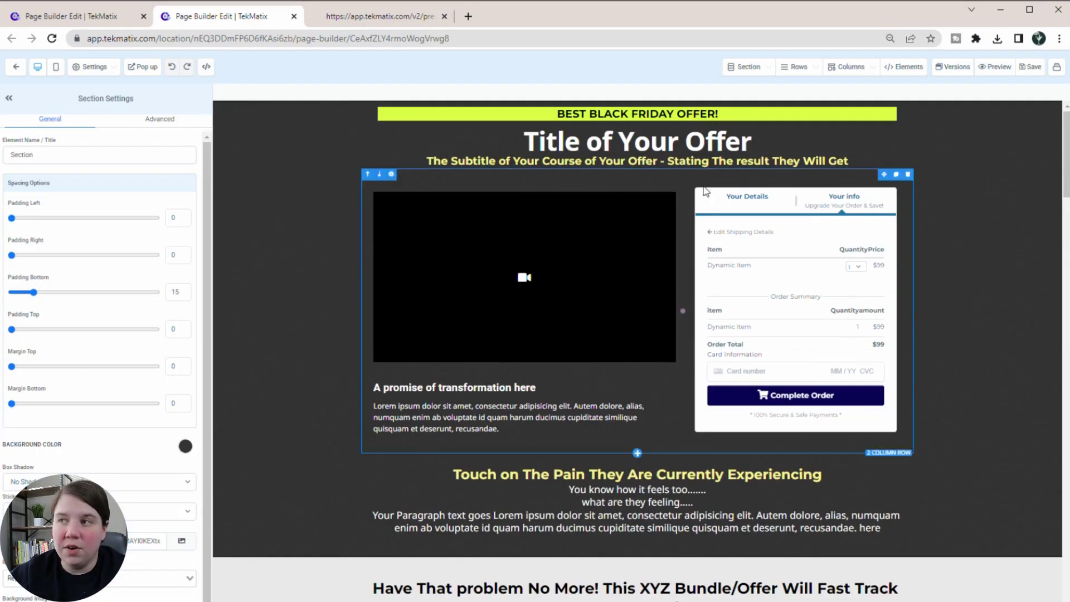
click(709, 238)
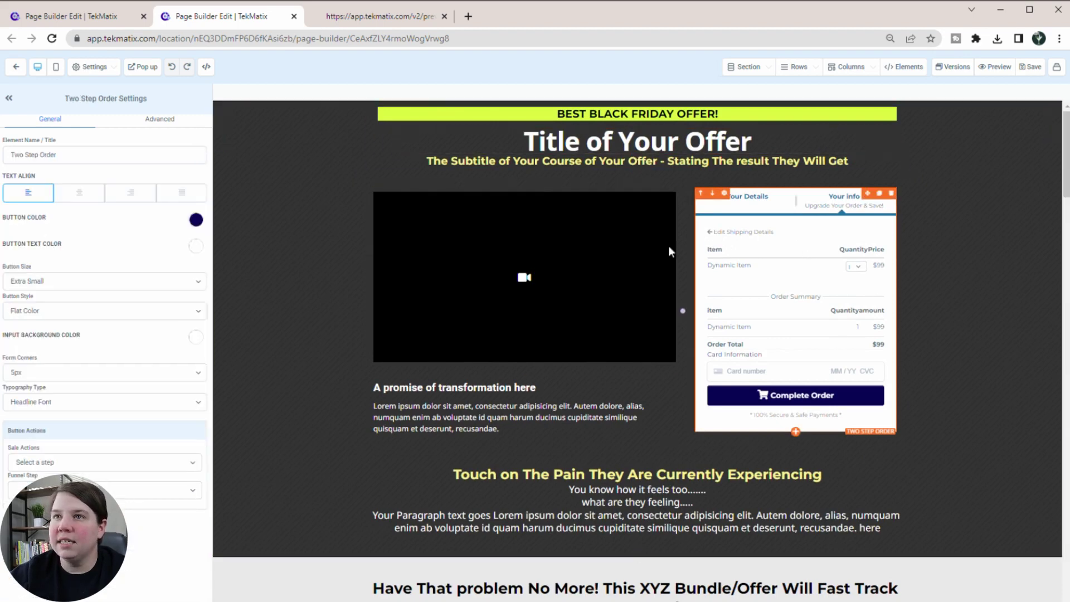
scroll(573, 467, down, 2)
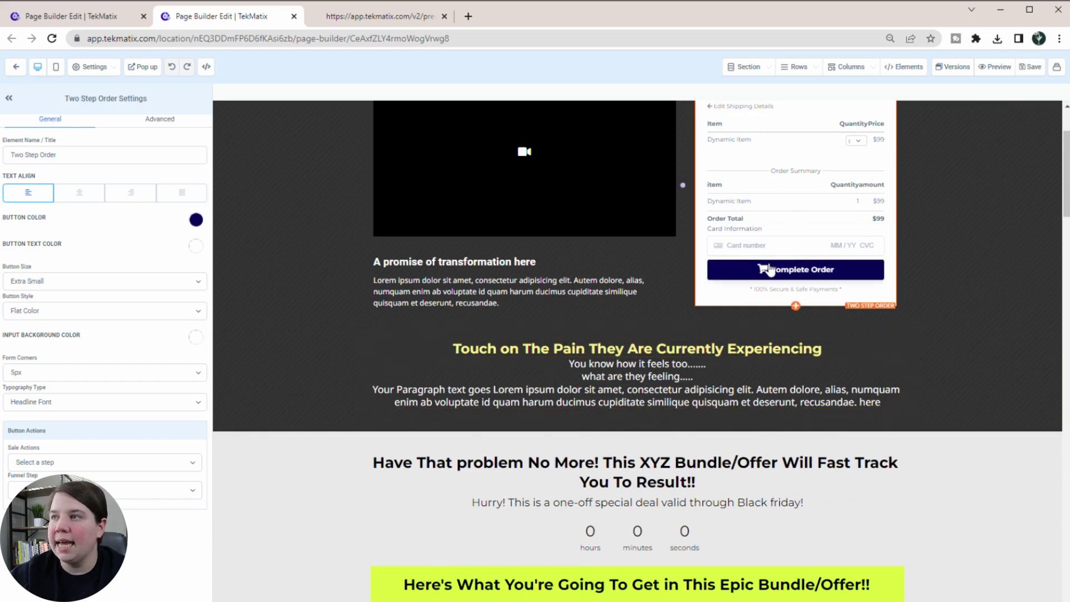
Add a 1 Step Order element below the paragraph under the "Touch on The Pain They Are Currently Experiencing" heading
click(637, 411)
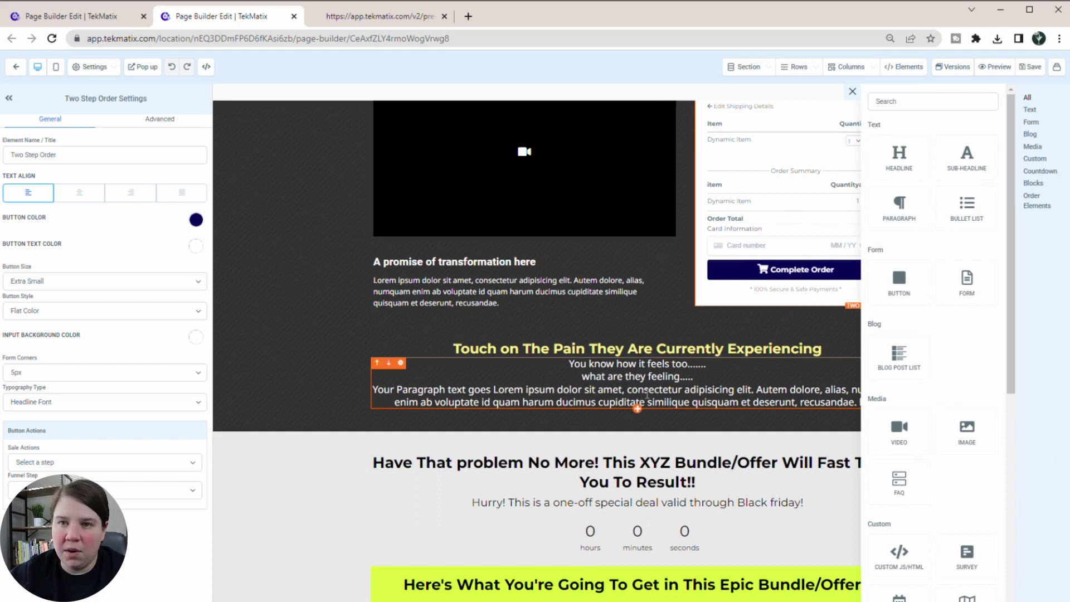
scroll(951, 339, down, 5)
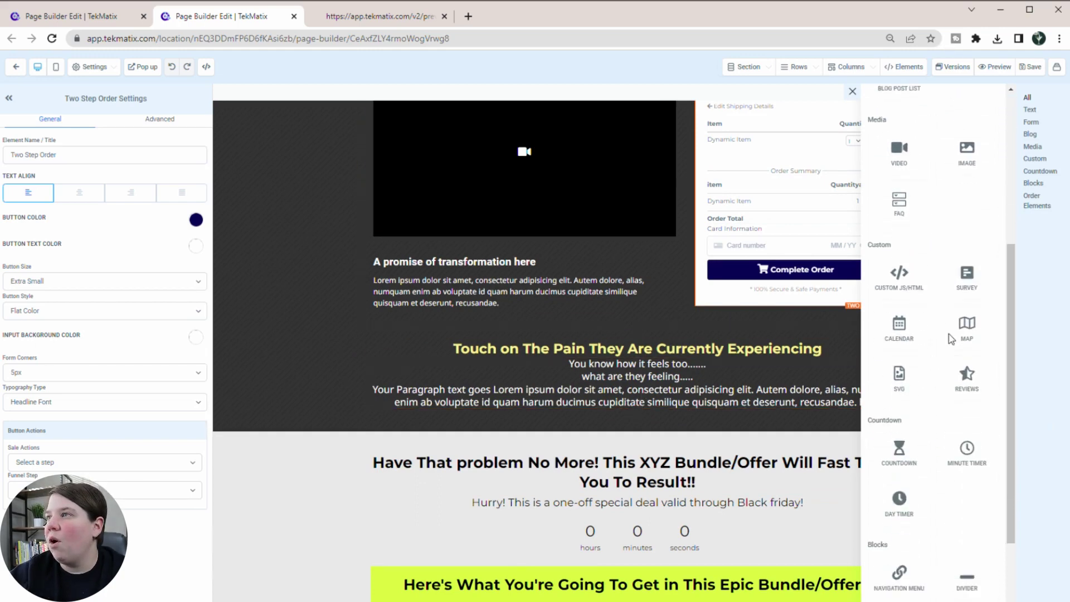
scroll(951, 338, down, 3)
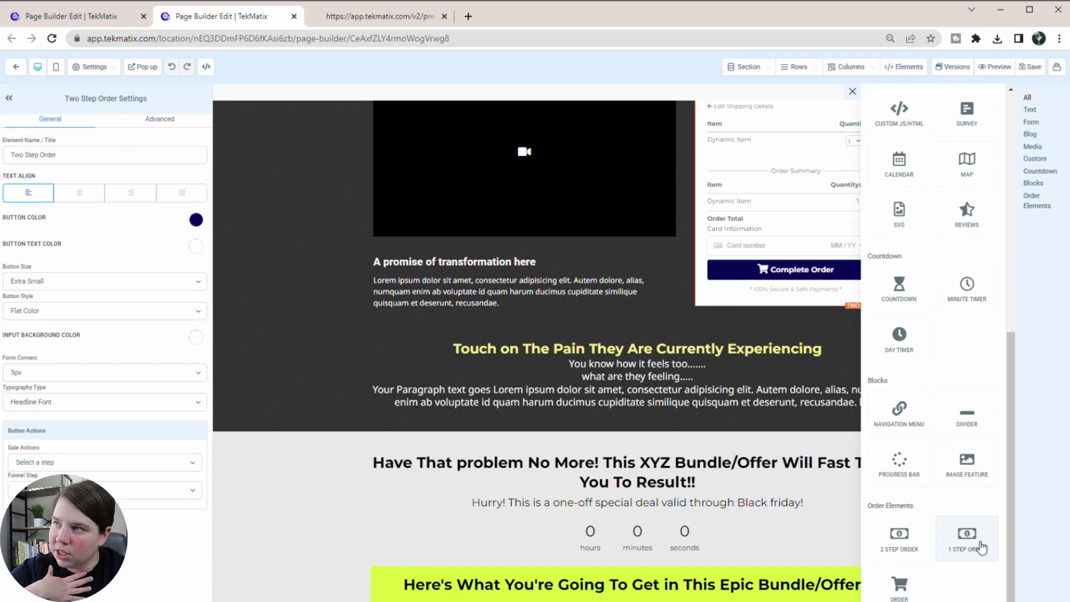
drag(981, 548, 802, 568)
scroll(641, 365, up, 2)
scroll(641, 365, down, 5)
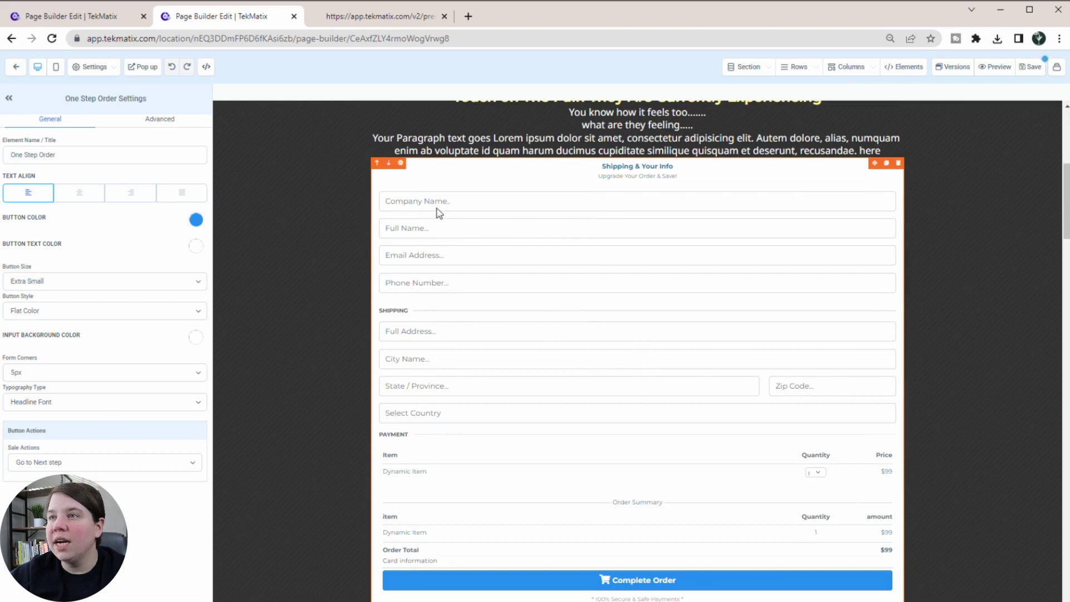
Set the one-step order form's headline to "Join Write Your Research Article" and clear its sub headline
click(150, 121)
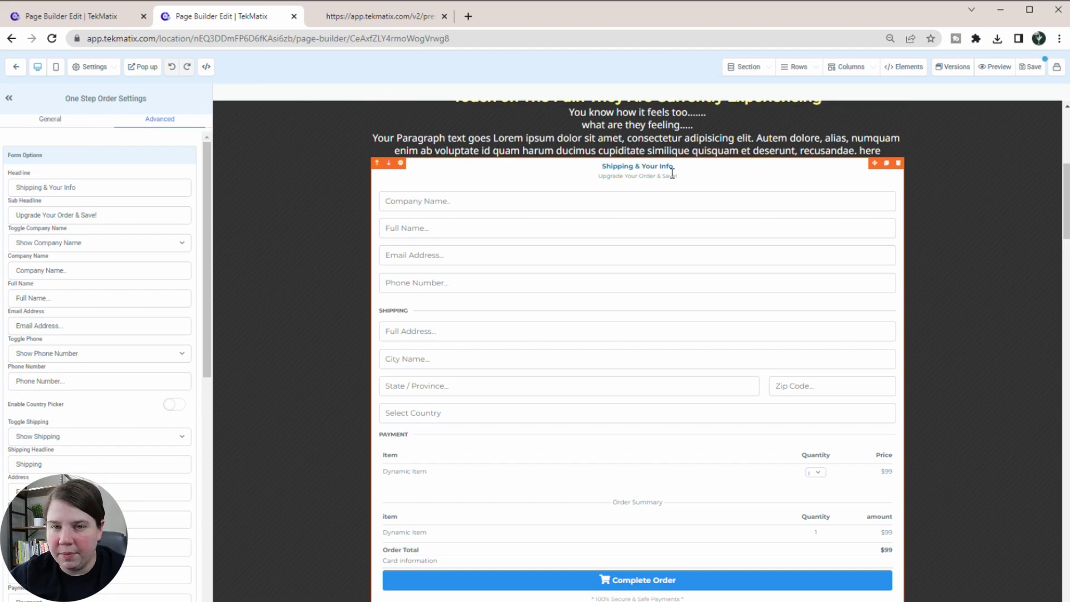
click(95, 188)
drag(95, 189, 15, 187)
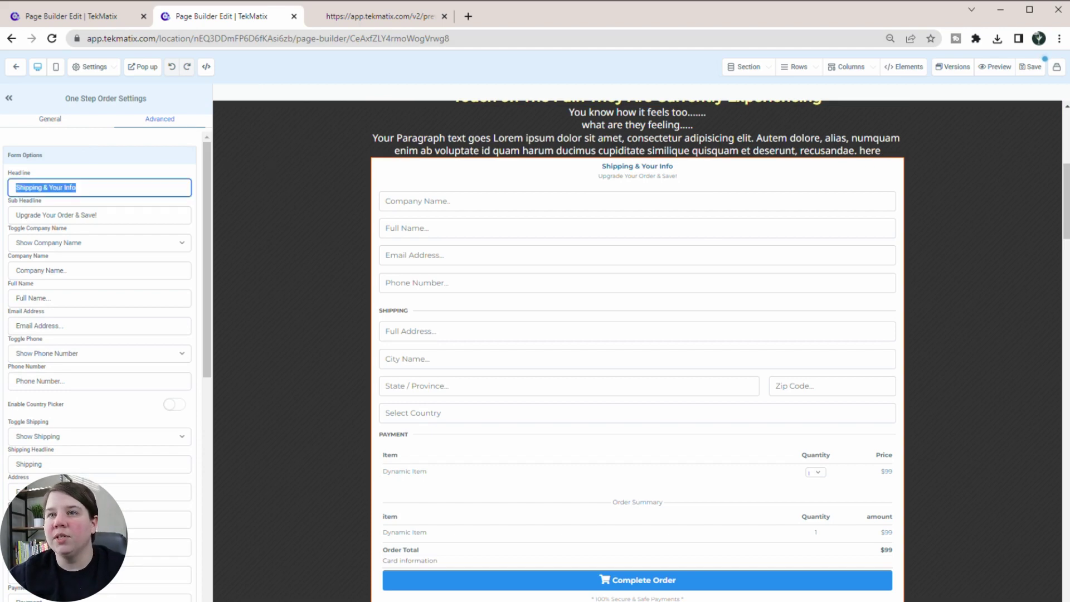
text(Purch)
key(BackSpace)
key(BackSpace)
key(BackSpace)
key(BackSpace)
key(BackSpace)
text(Join Write Your R)
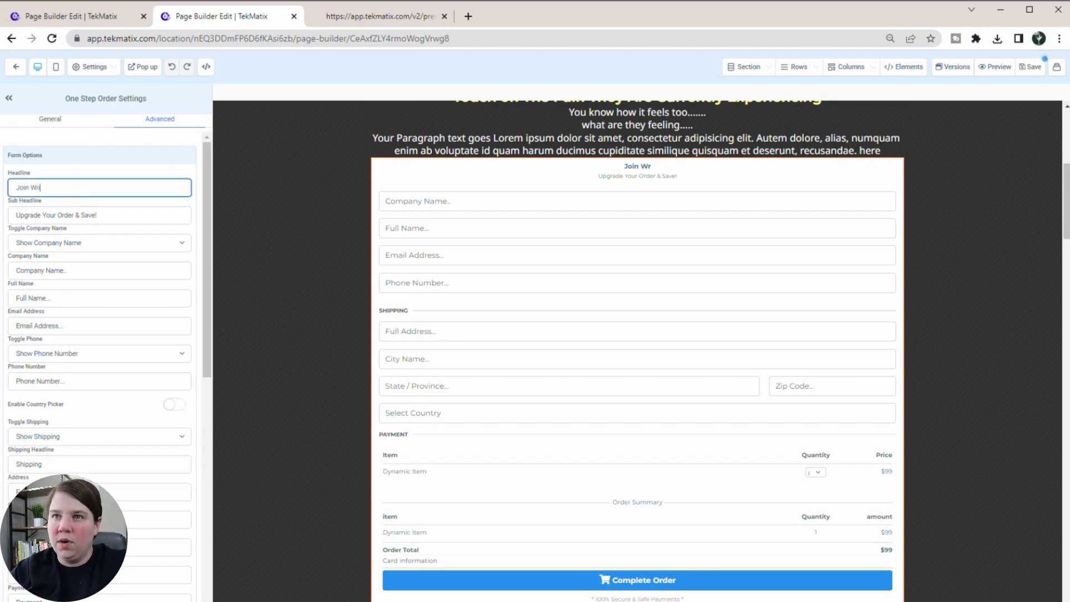
text(esearch Article)
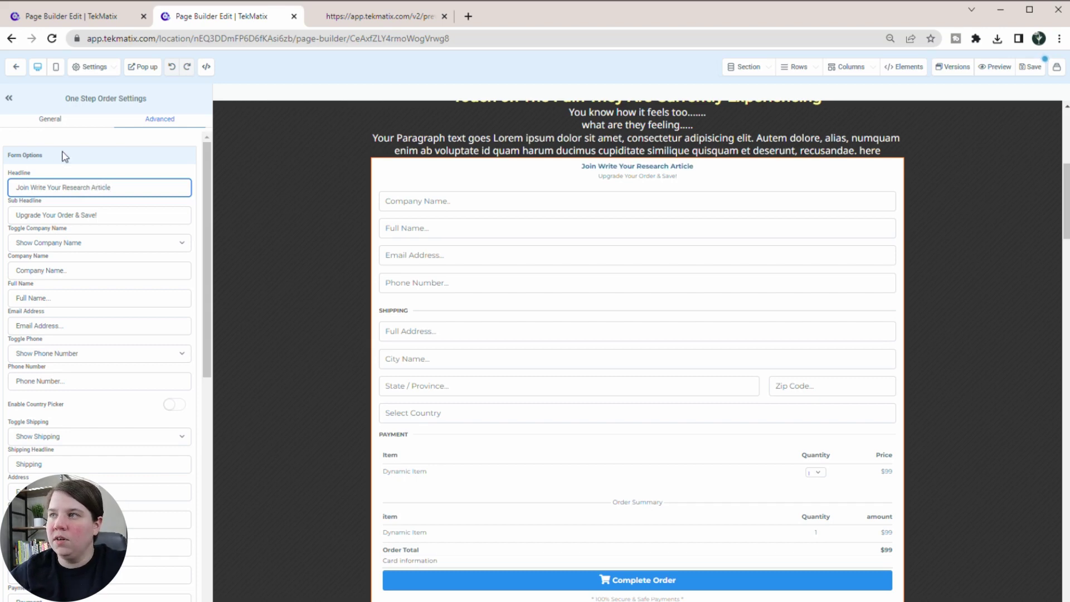
key(Tab)
key(BackSpace)
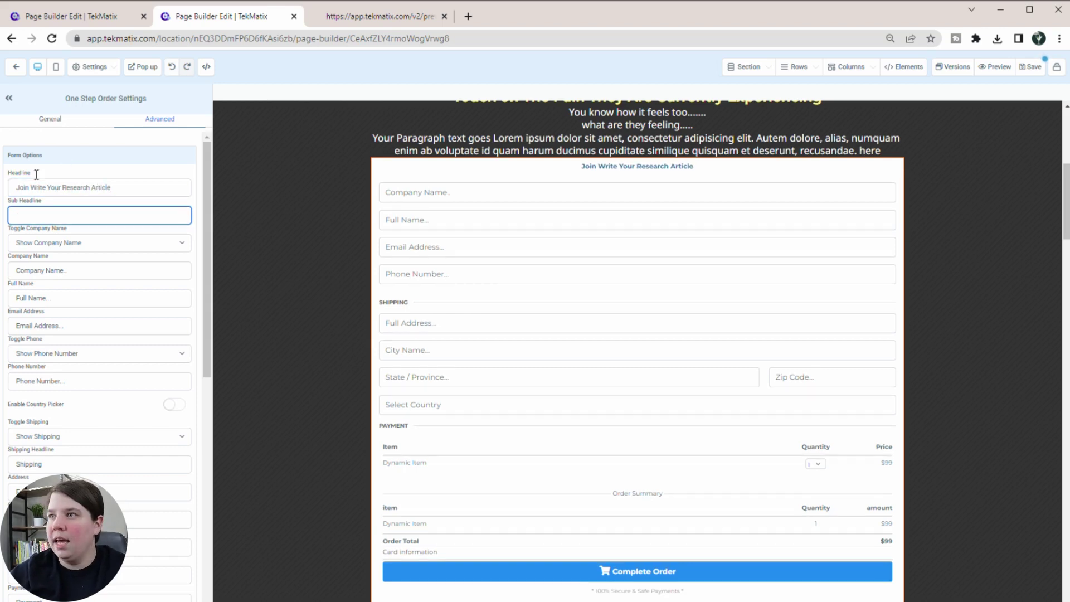
Hide the company name, phone number and shipping fields on the one-step order form
click(105, 242)
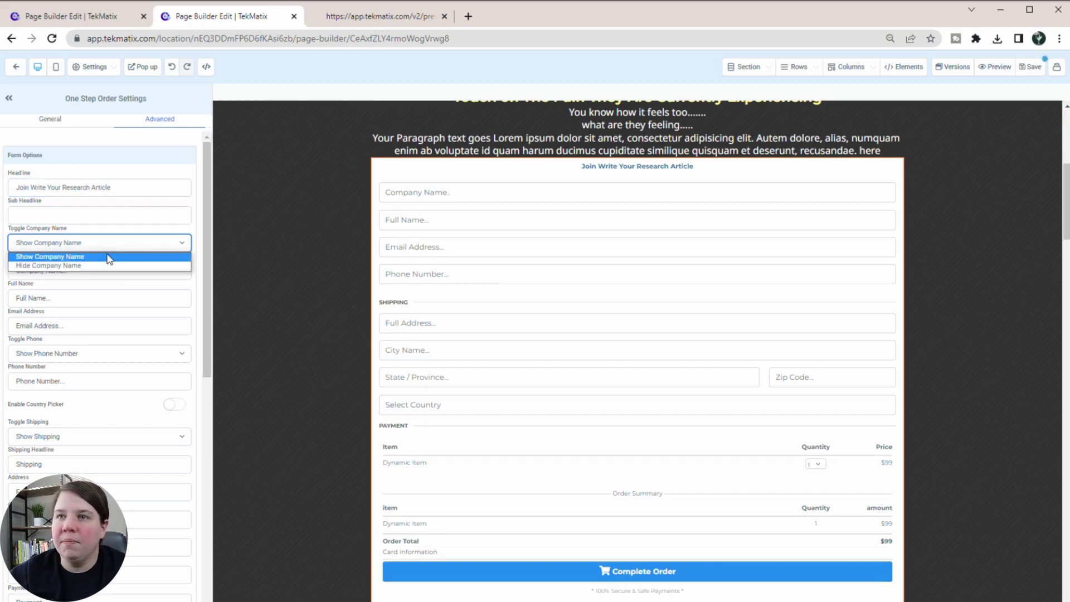
click(107, 262)
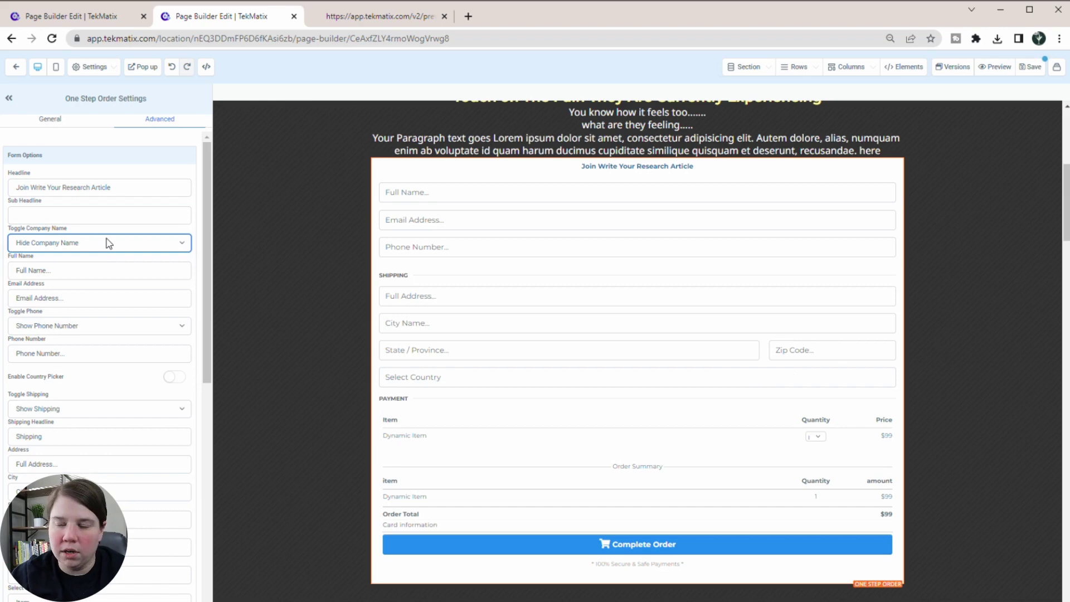
click(42, 270)
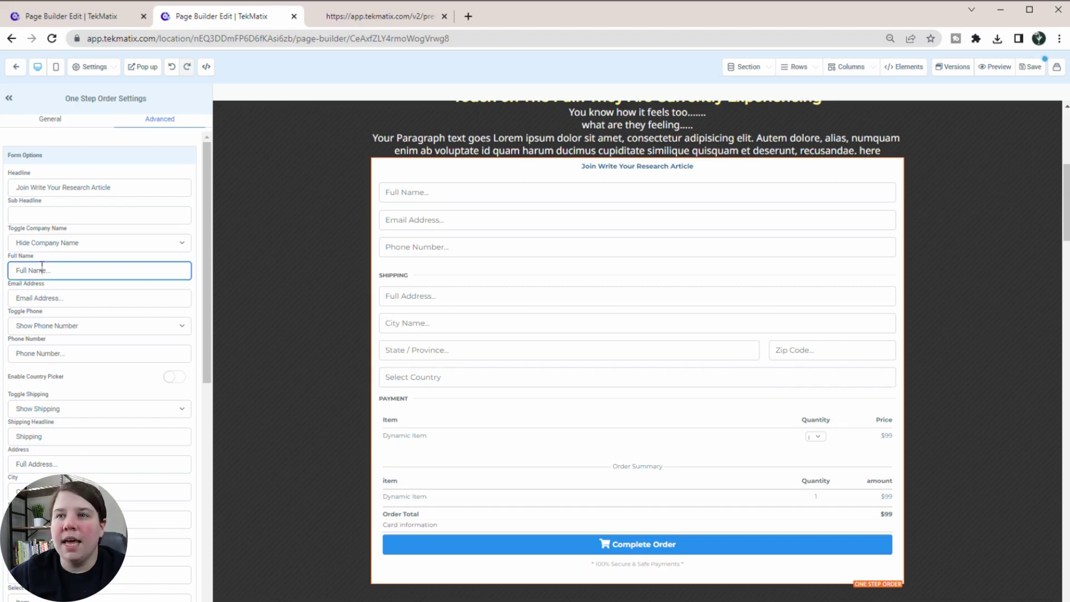
click(33, 297)
scroll(76, 250, down, 3)
click(79, 201)
click(81, 222)
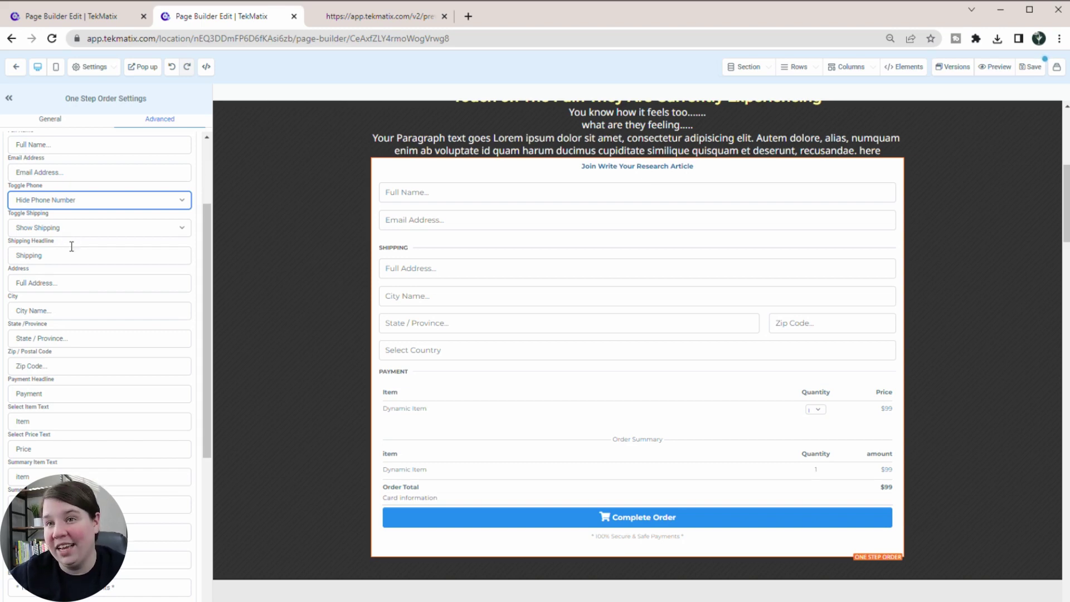
click(76, 233)
click(73, 249)
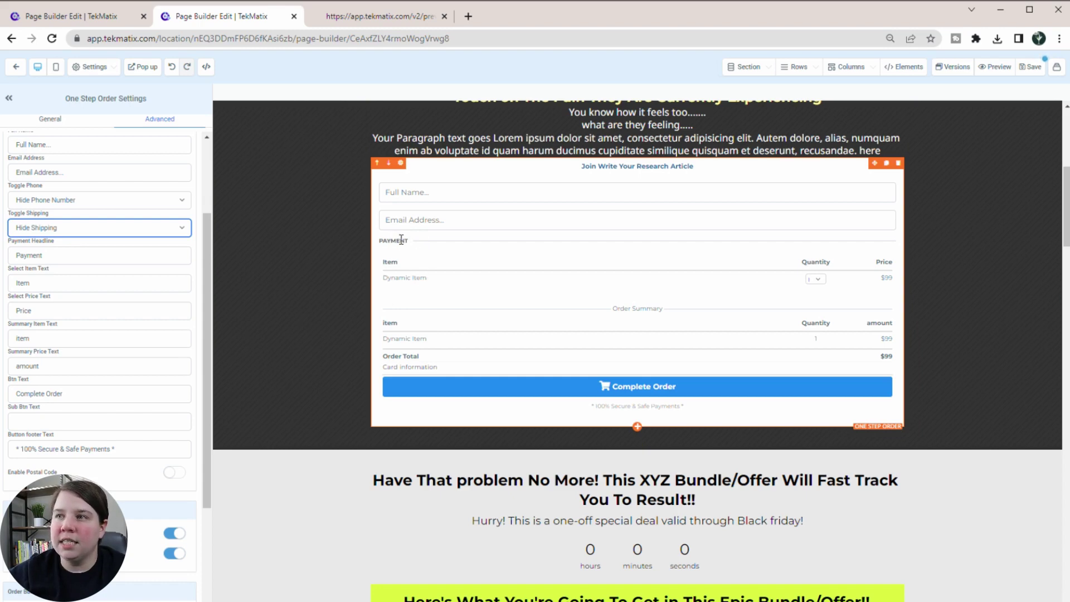
Change the select item text in the order form's payment section to "Course"
drag(409, 240, 380, 241)
click(39, 256)
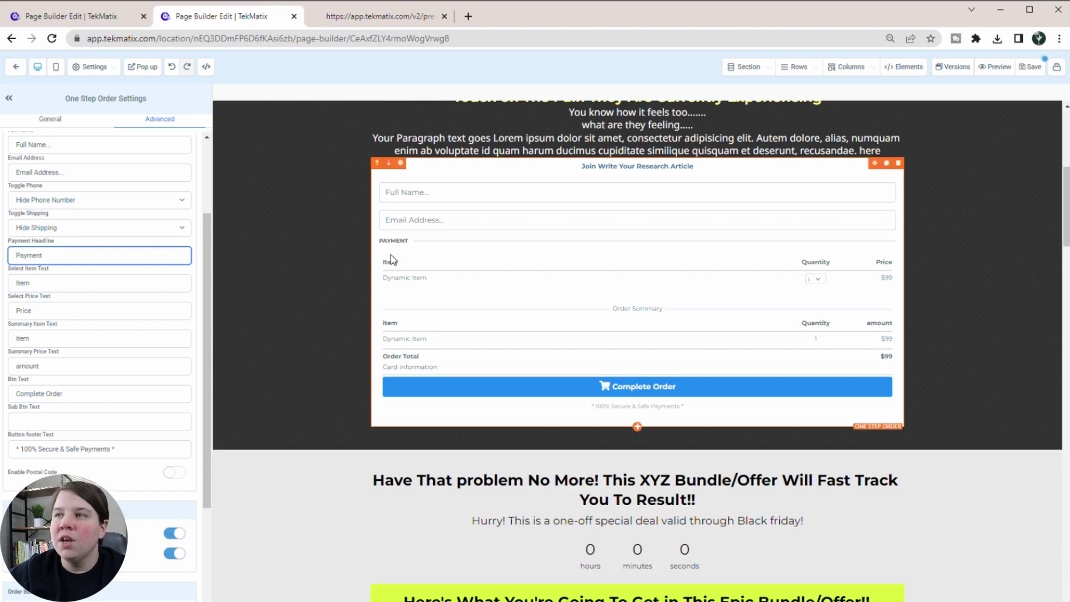
drag(396, 262, 382, 262)
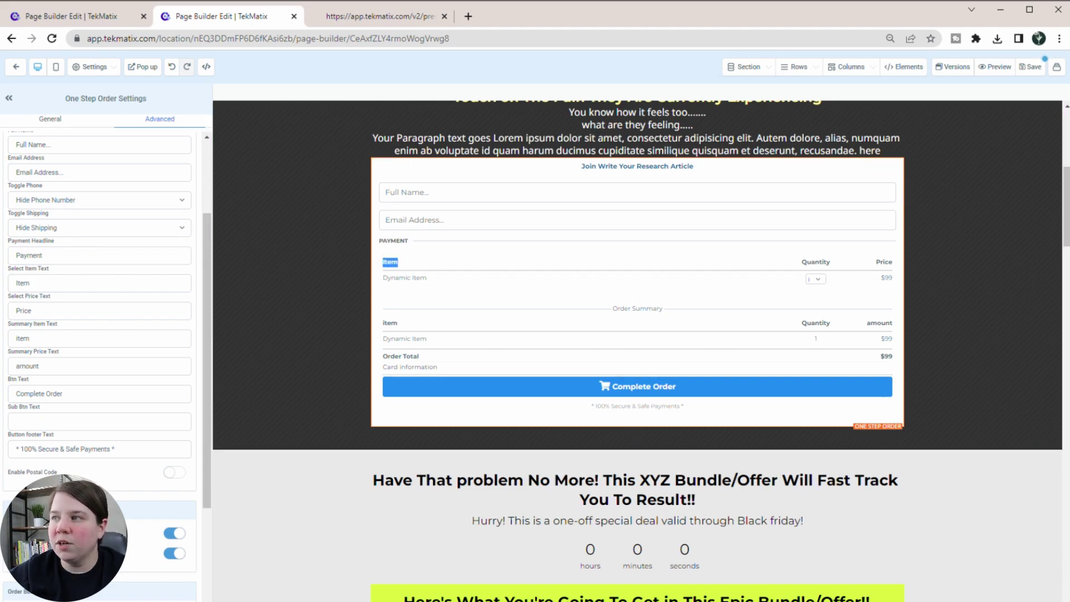
drag(46, 286, 15, 285)
key(BackSpace)
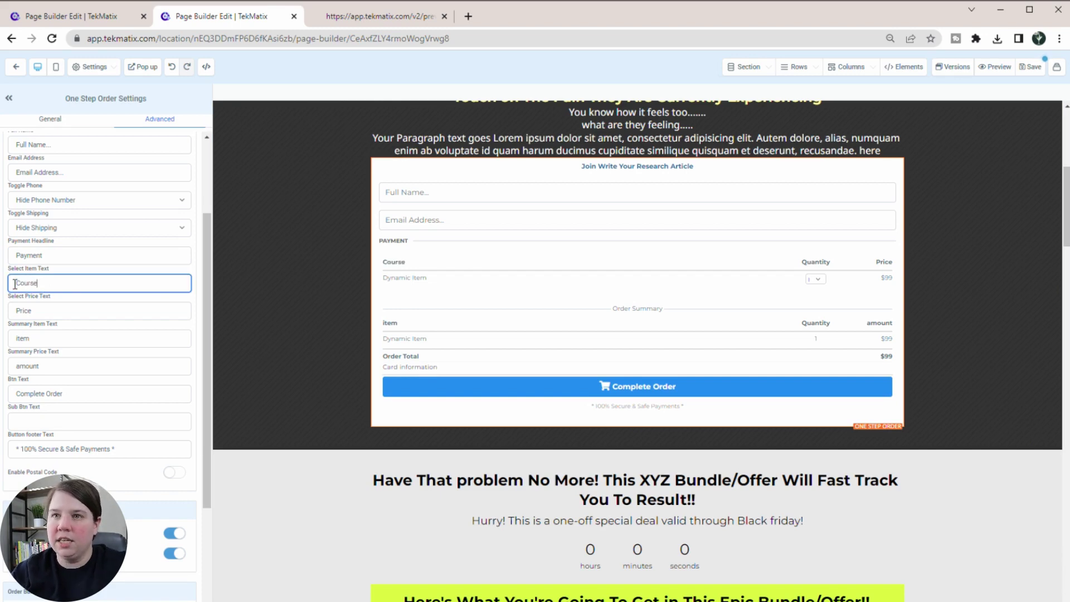
key(Tab)
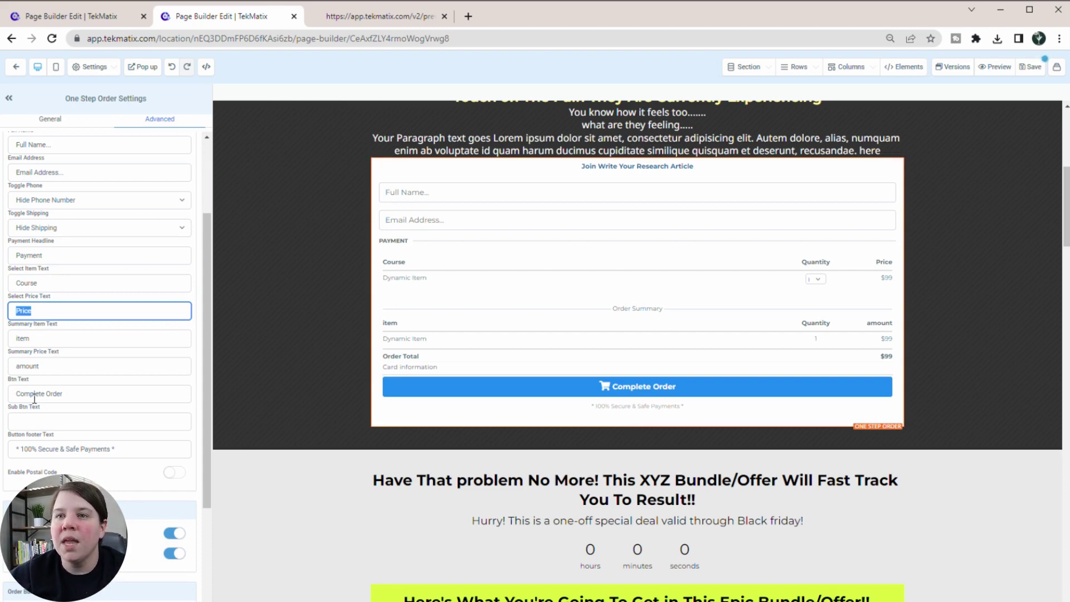
Set the order form's summary price text to "Price" and keep the button text as "Complete Order"
click(18, 366)
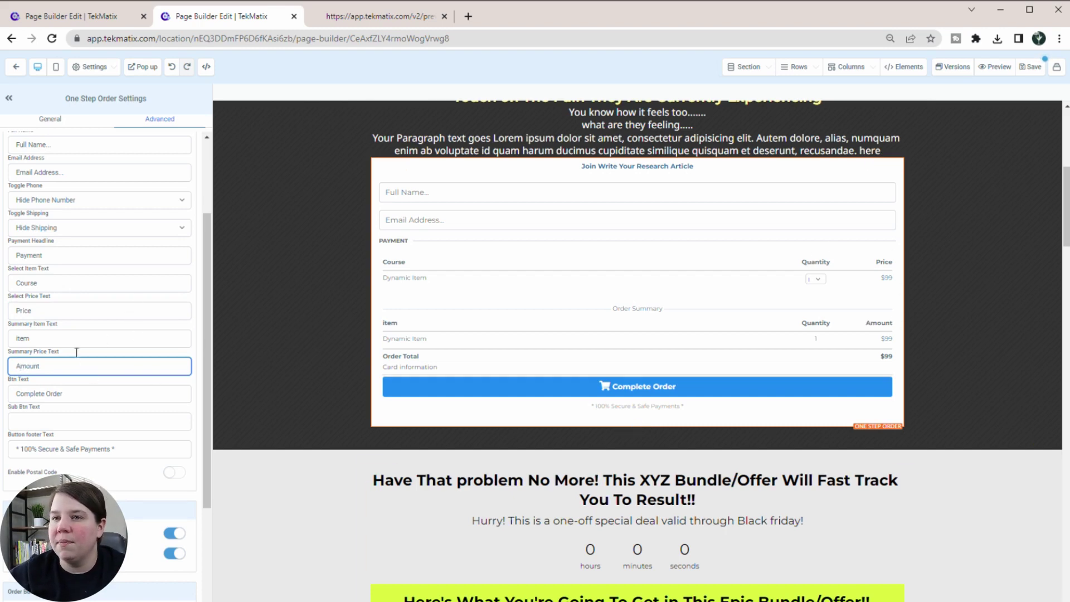
drag(64, 360, 1, 366)
text(Pr)
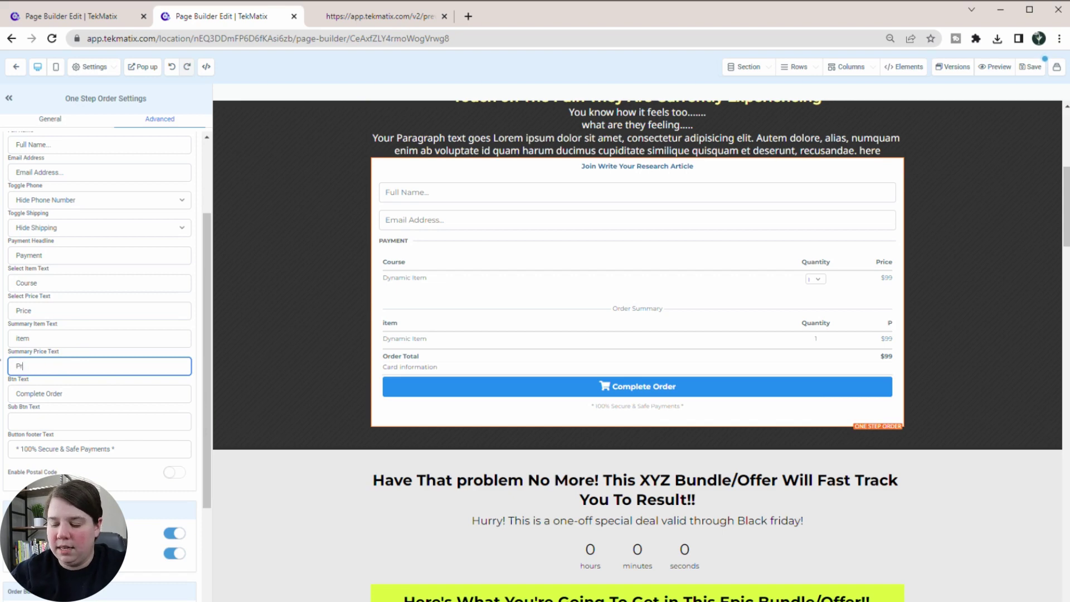
drag(64, 393, 6, 395)
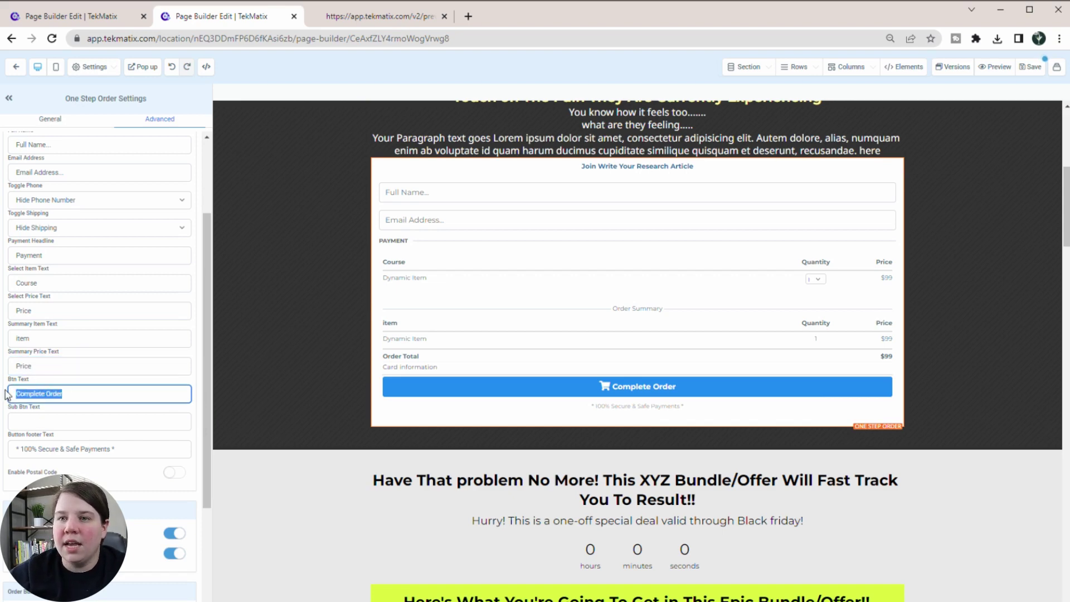
click(65, 392)
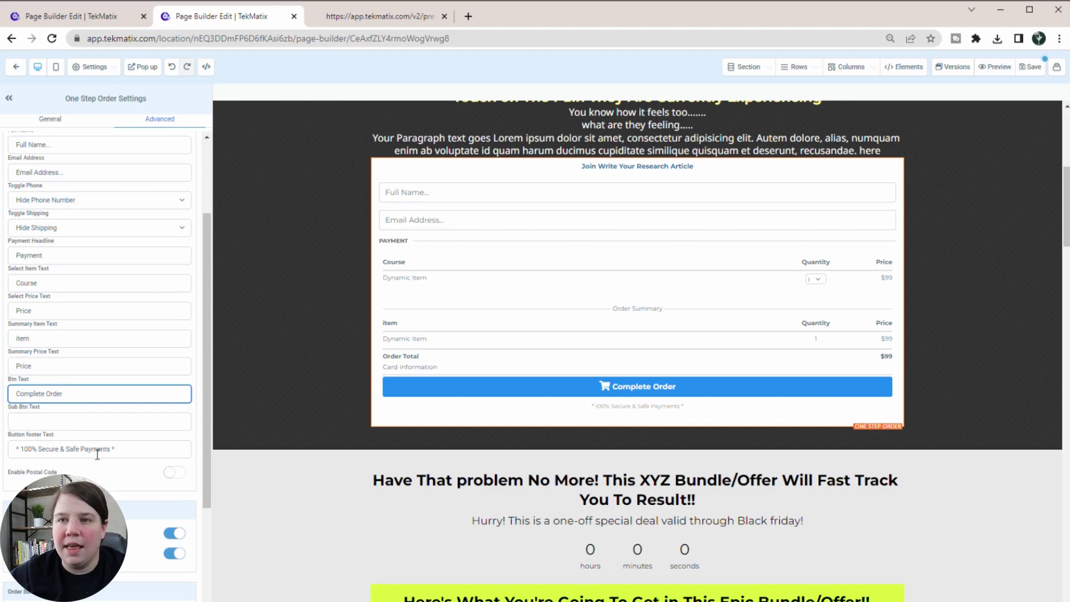
Try switching the product description option in the one-step order form's main product options off and back on
scroll(91, 457, down, 2)
click(138, 329)
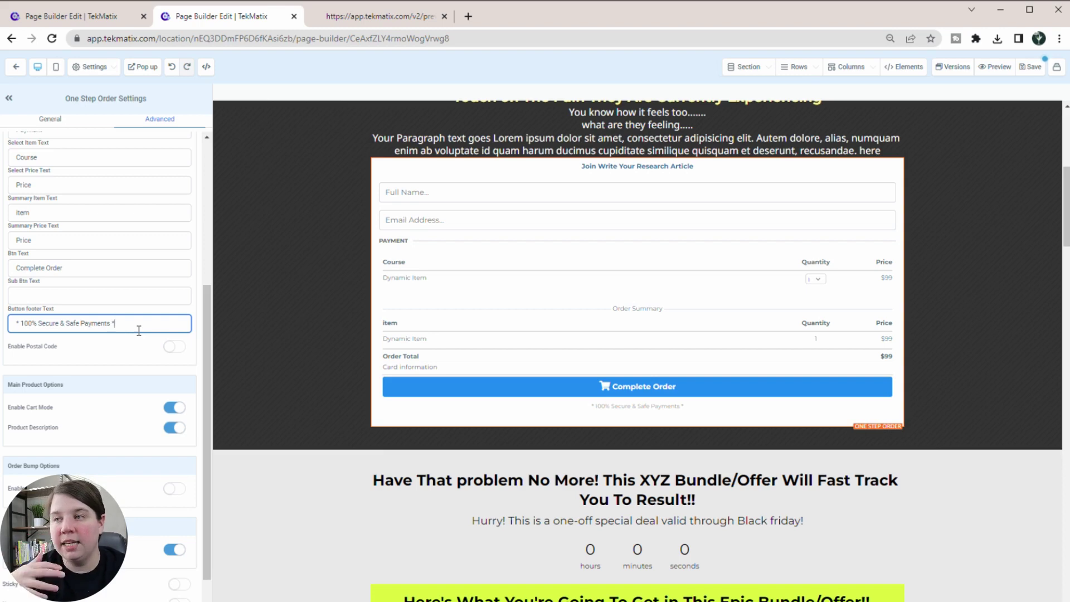
click(84, 370)
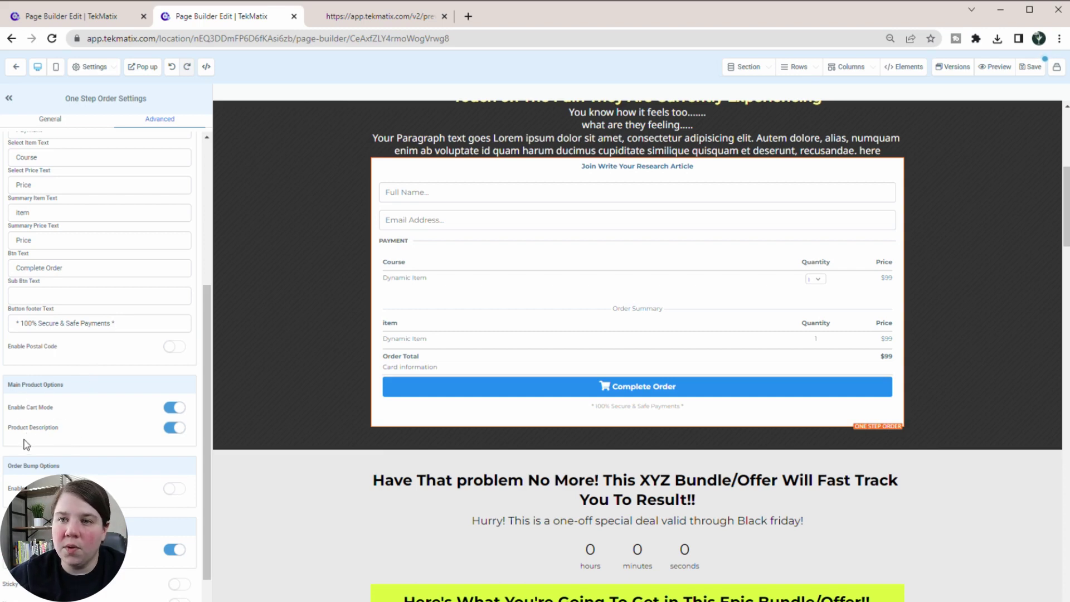
click(176, 429)
click(176, 428)
Enable the order bump and add One Time Payment with headline "Manuscript Templates" and text "Get my manuscript templates to jumpstart your writing process."
scroll(84, 468, down, 2)
click(171, 387)
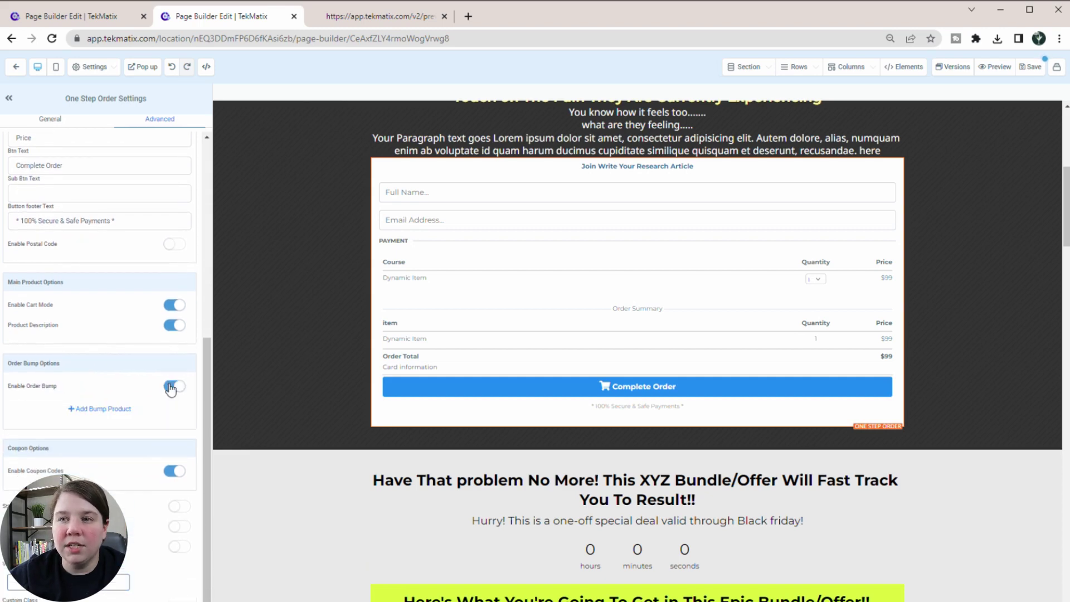
click(89, 410)
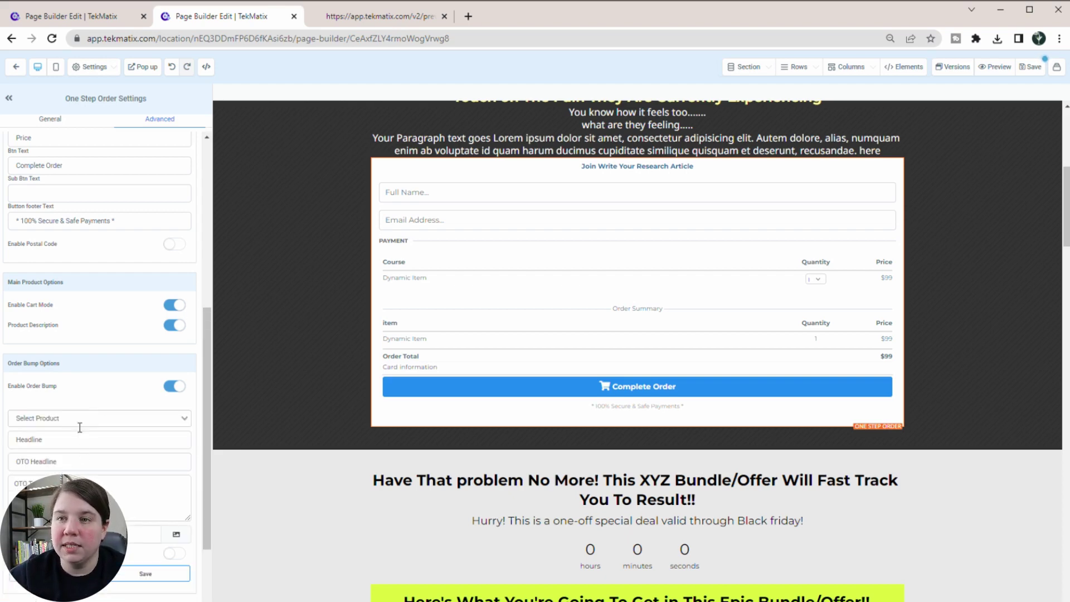
click(79, 418)
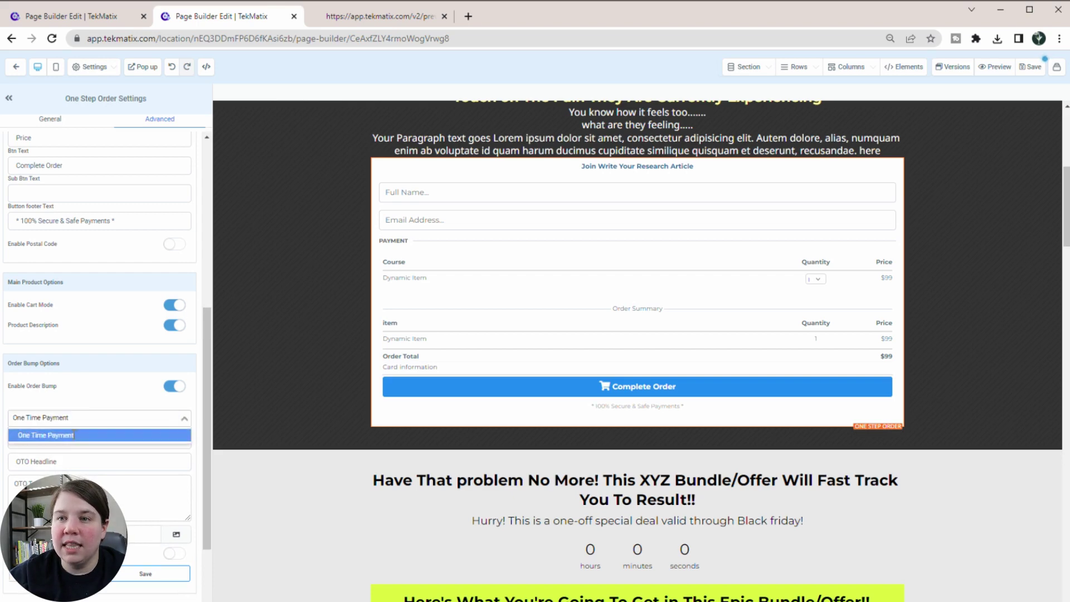
click(75, 435)
scroll(61, 334, down, 2)
click(72, 321)
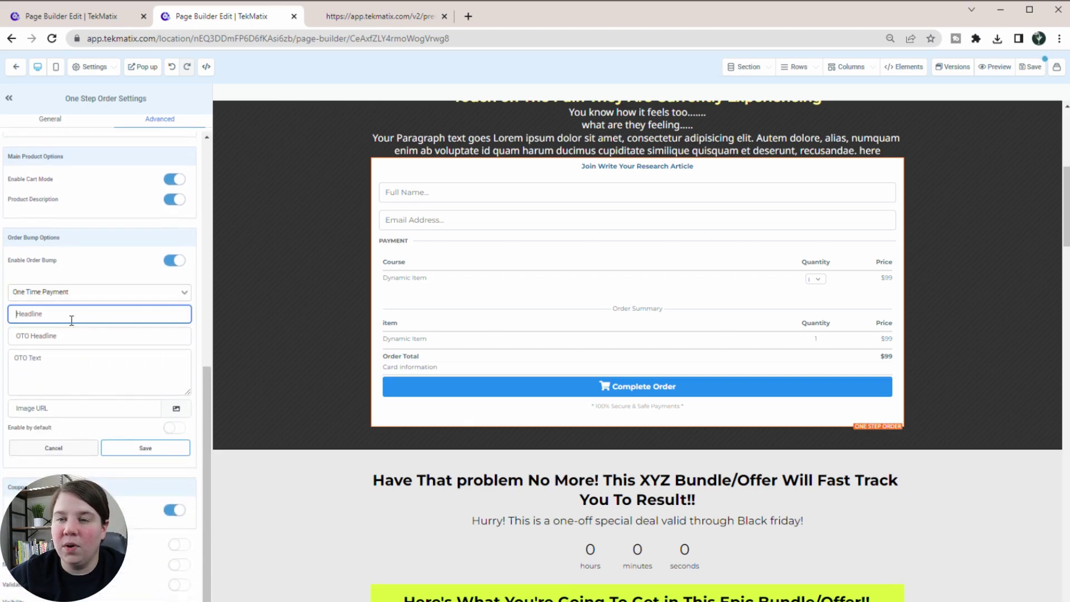
text(Manu)
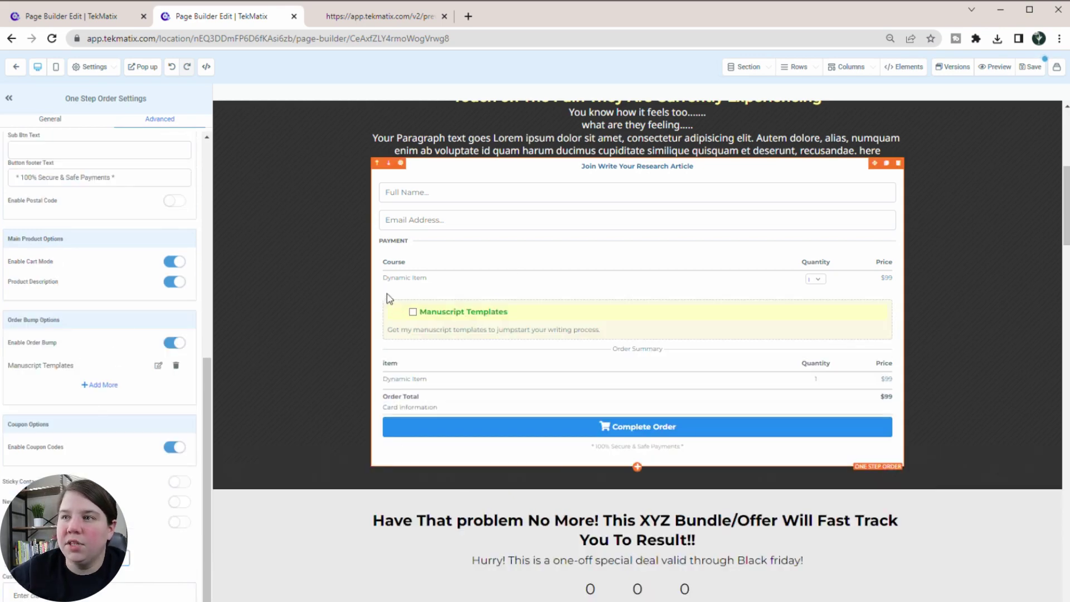
Try ticking and unticking the Manuscript Templates order bump checkbox in the one-step order form
click(413, 312)
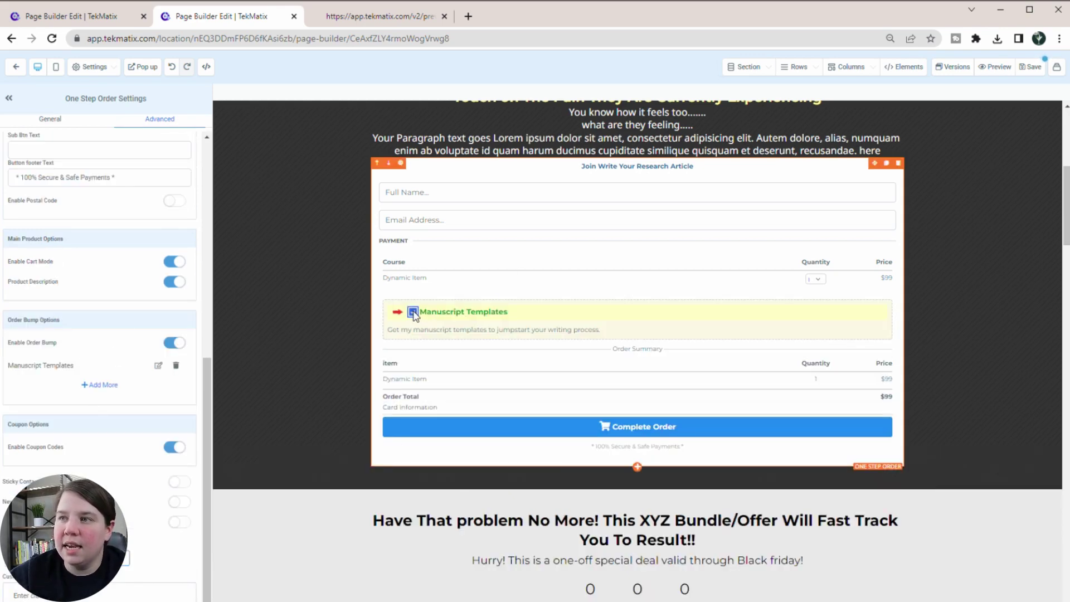
click(414, 314)
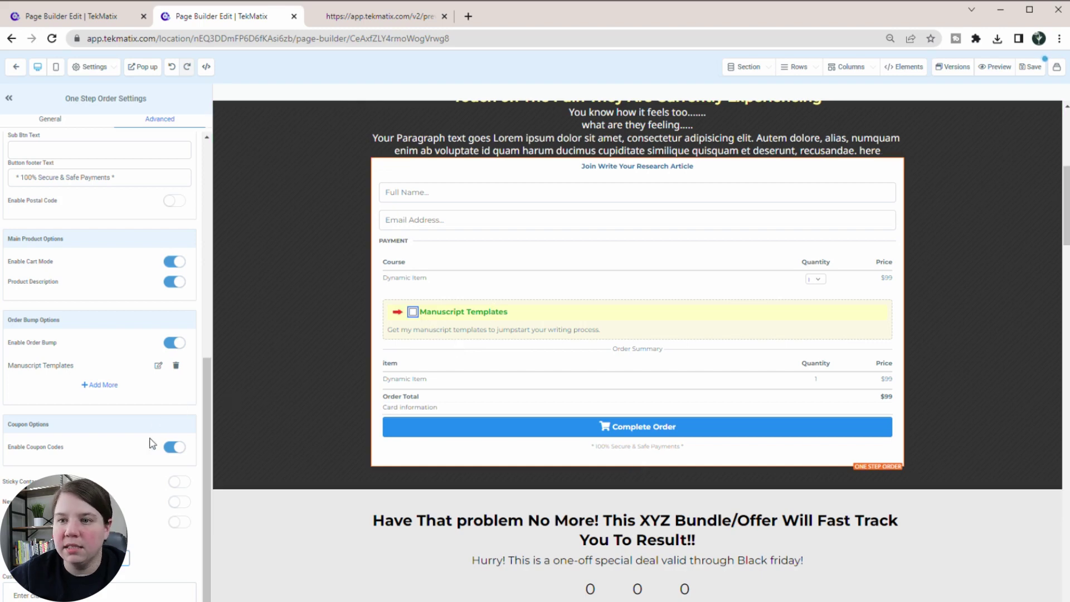
click(413, 314)
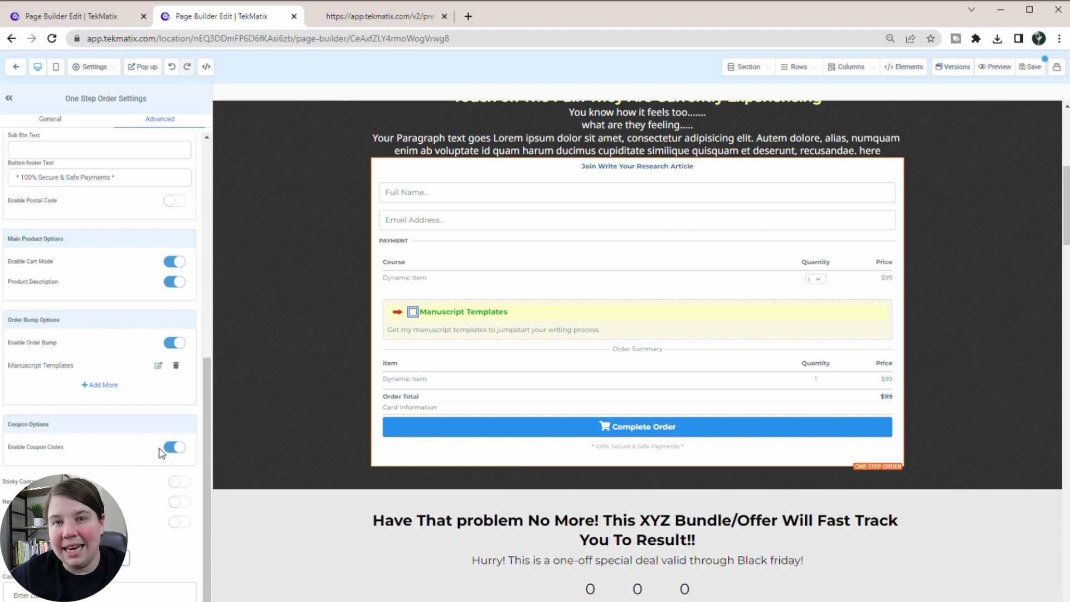
Disable coupon codes on the one-step order form and save the page
click(176, 446)
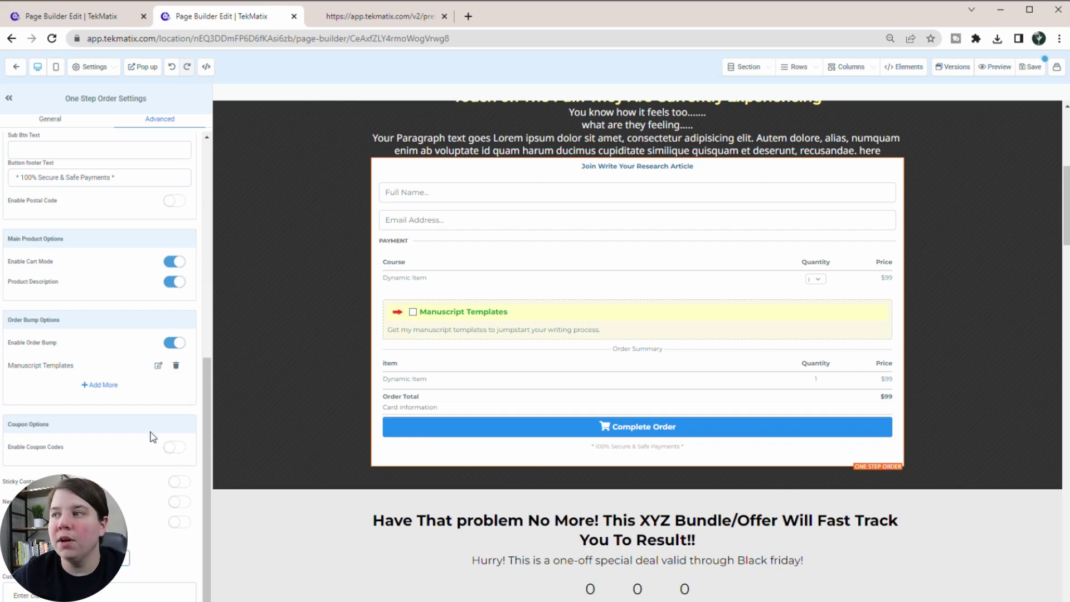
click(174, 452)
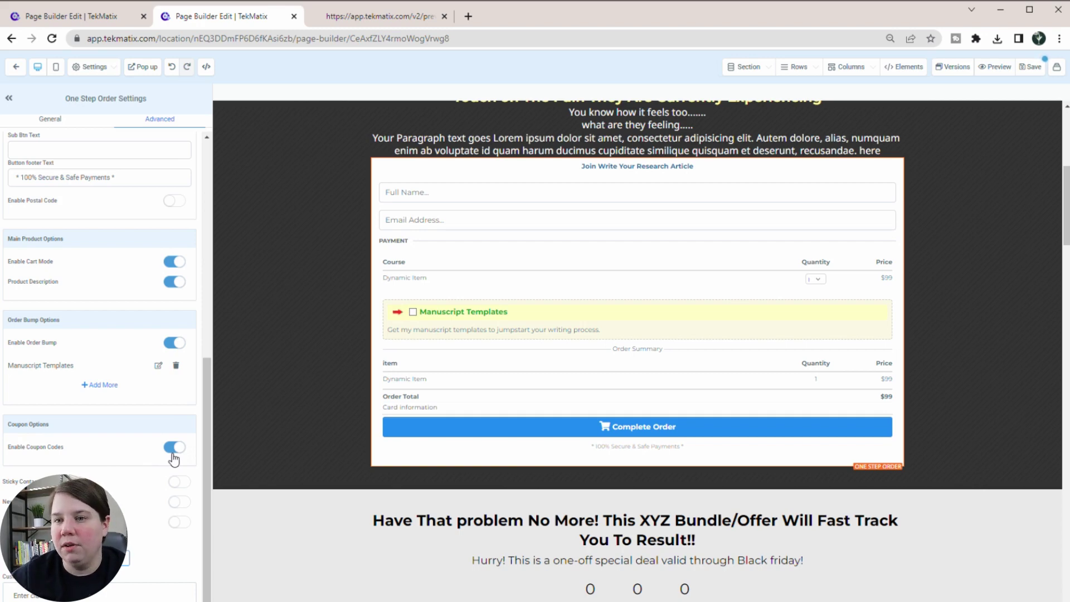
click(173, 453)
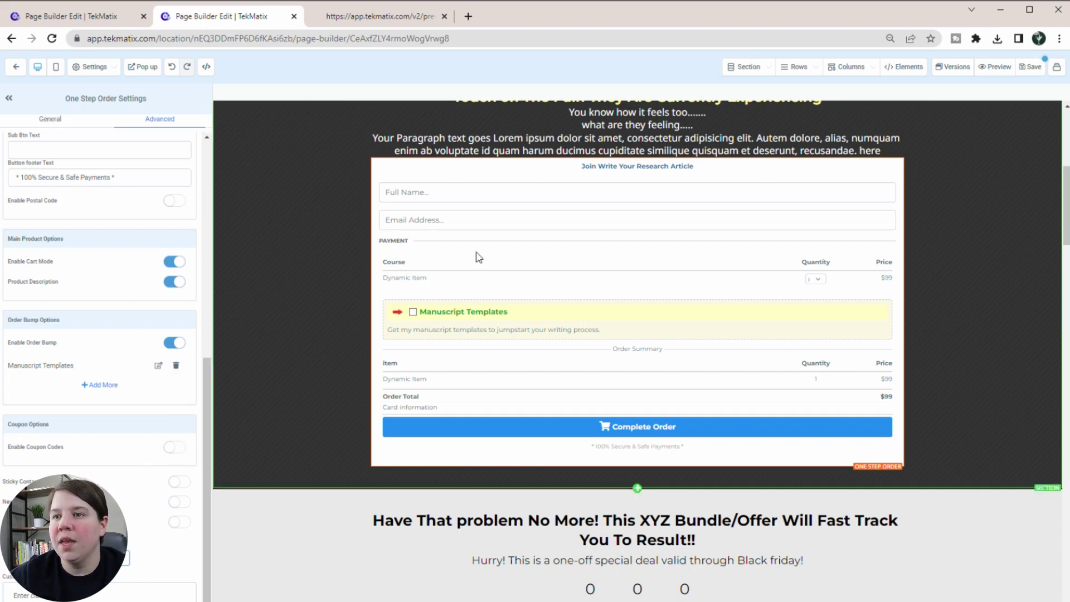
click(1030, 68)
Reload the sales page preview and examine the one-step order form with its course item ticked
click(379, 17)
click(50, 39)
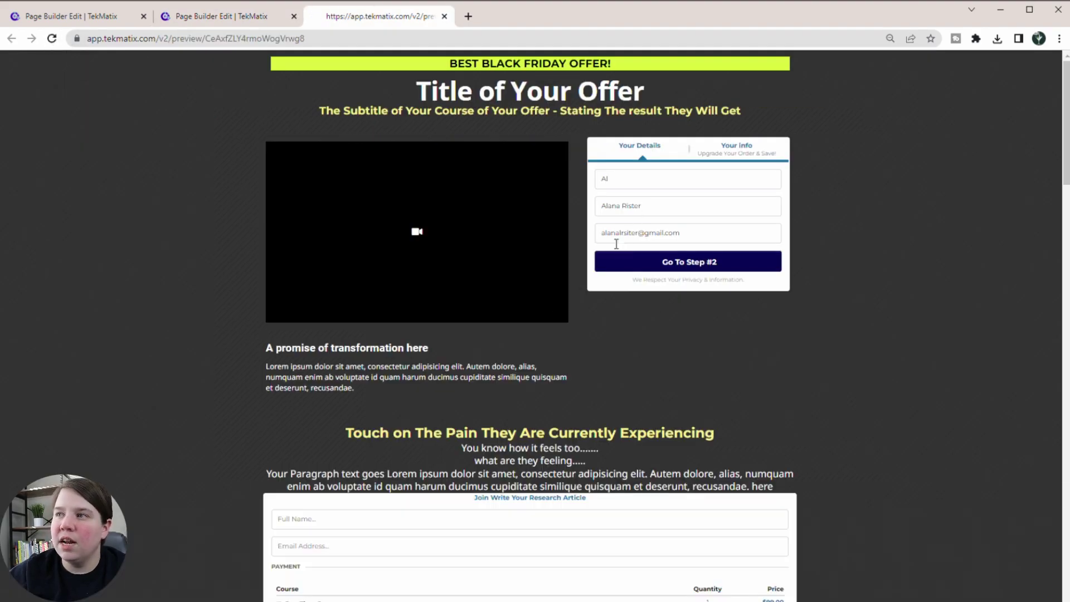
scroll(606, 333, down, 6)
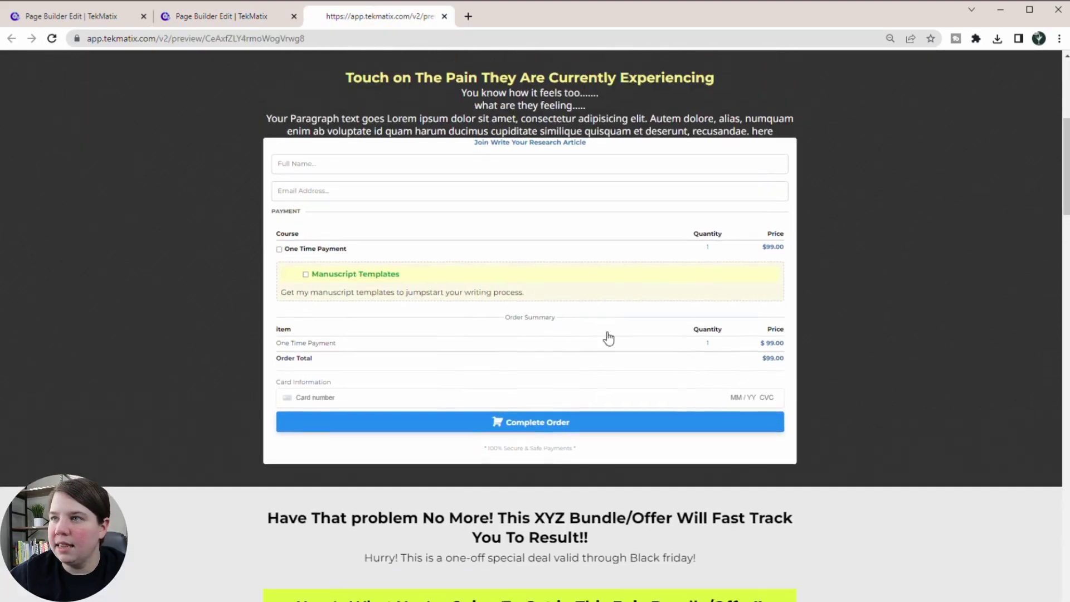
scroll(608, 338, up, 1)
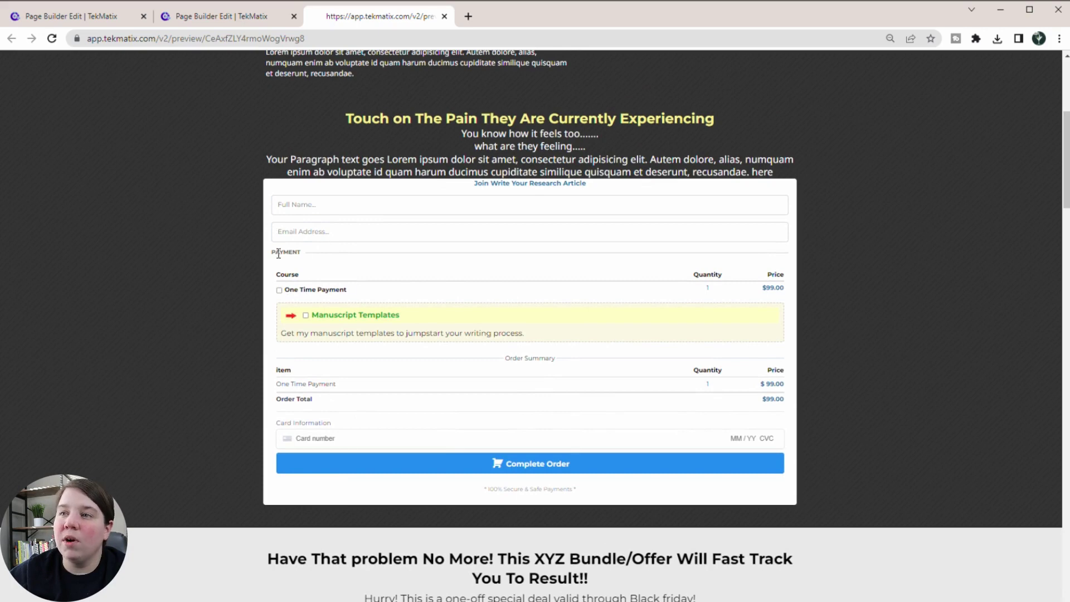
drag(347, 291, 284, 289)
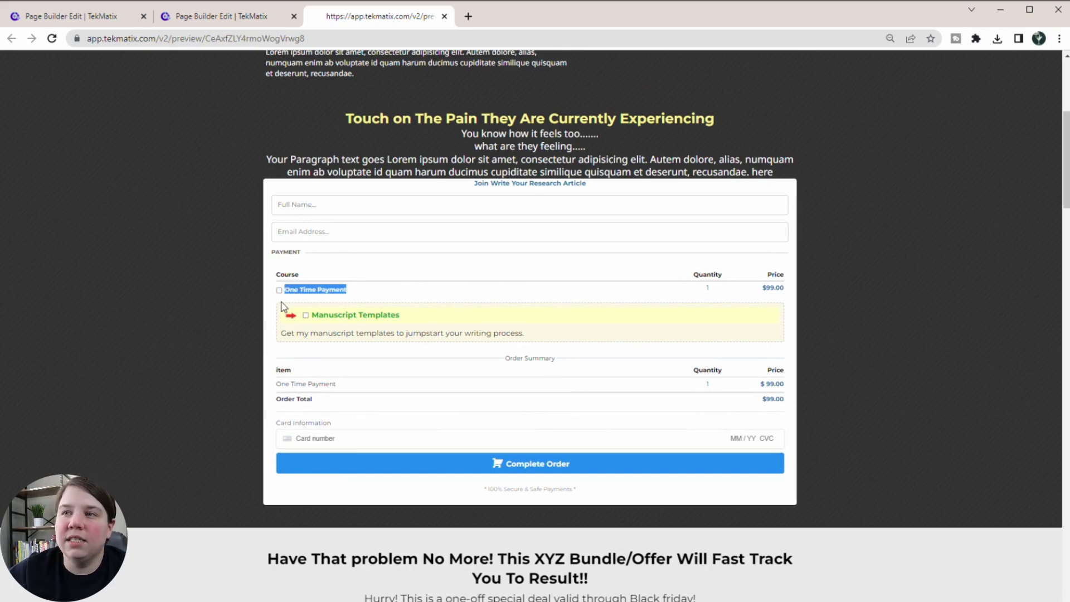
click(279, 290)
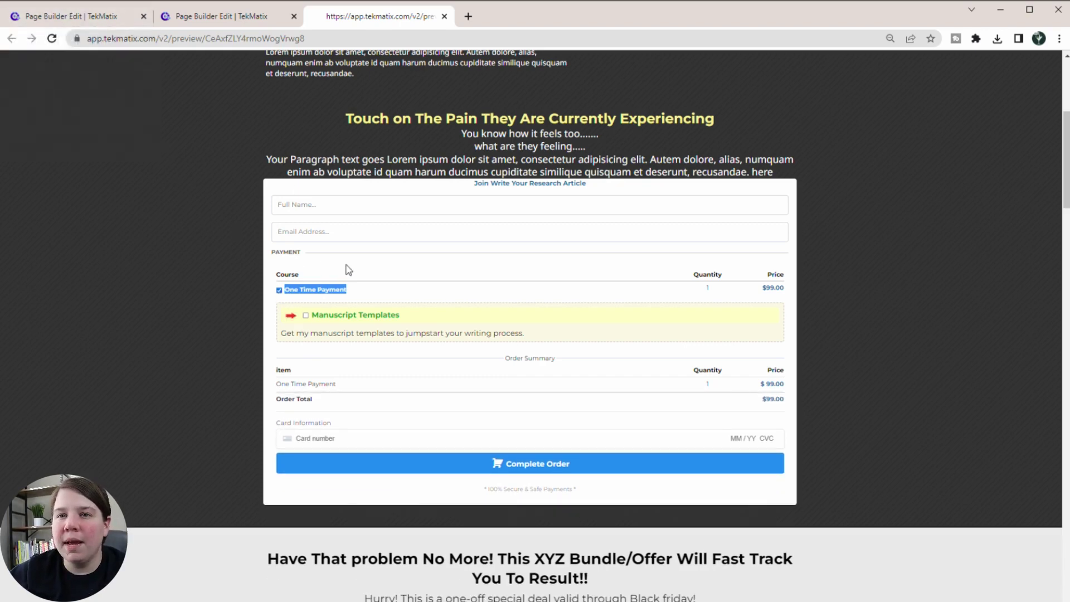
click(350, 292)
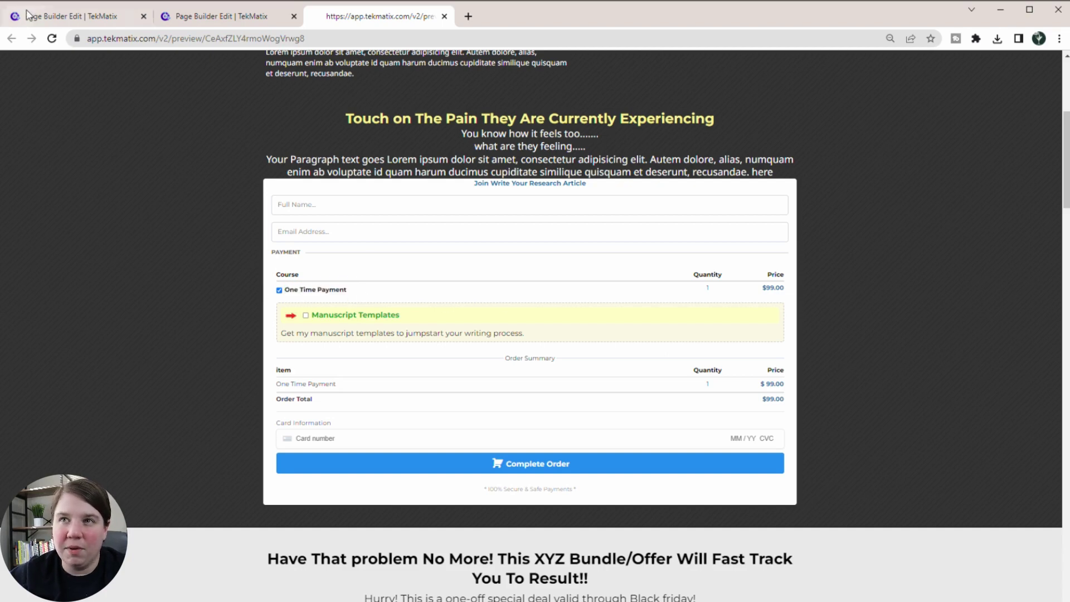
Rename the Research Accelerator payment product's price as "Research Accelerator" and save it
click(62, 25)
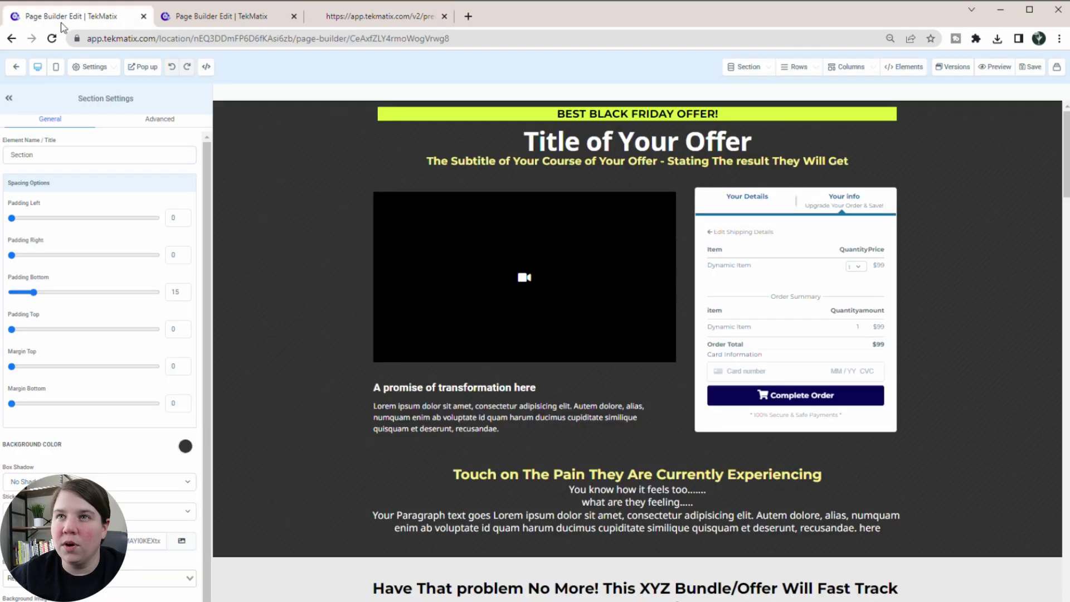
click(14, 72)
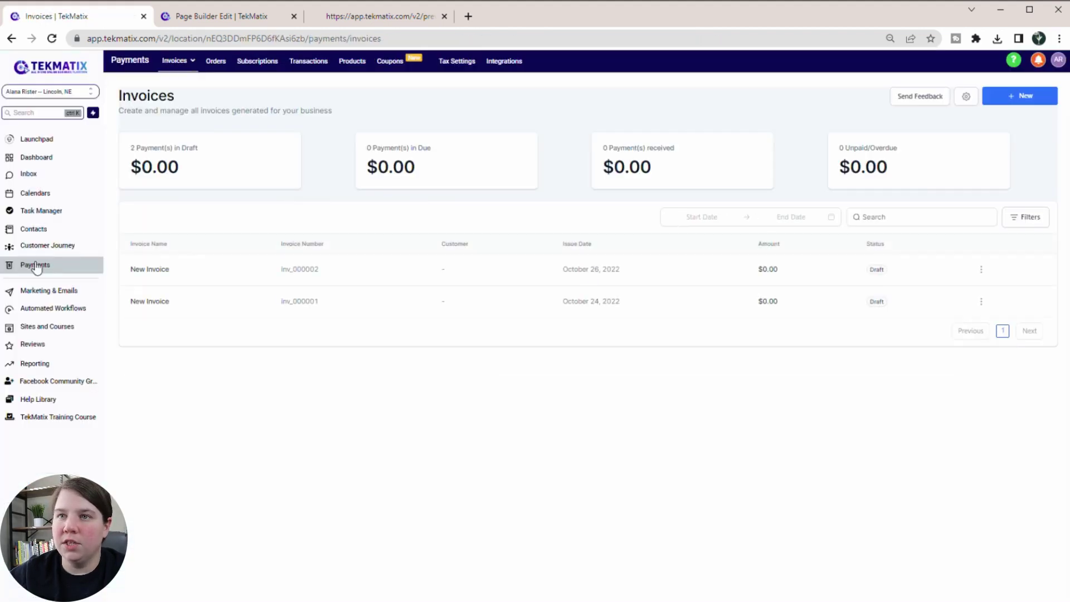
click(349, 61)
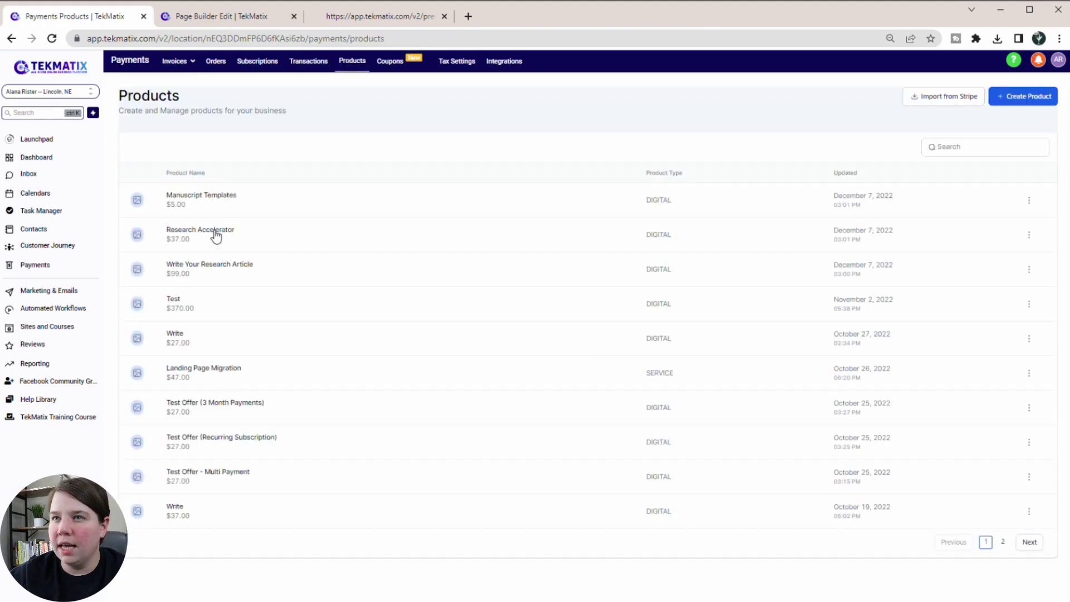
click(215, 234)
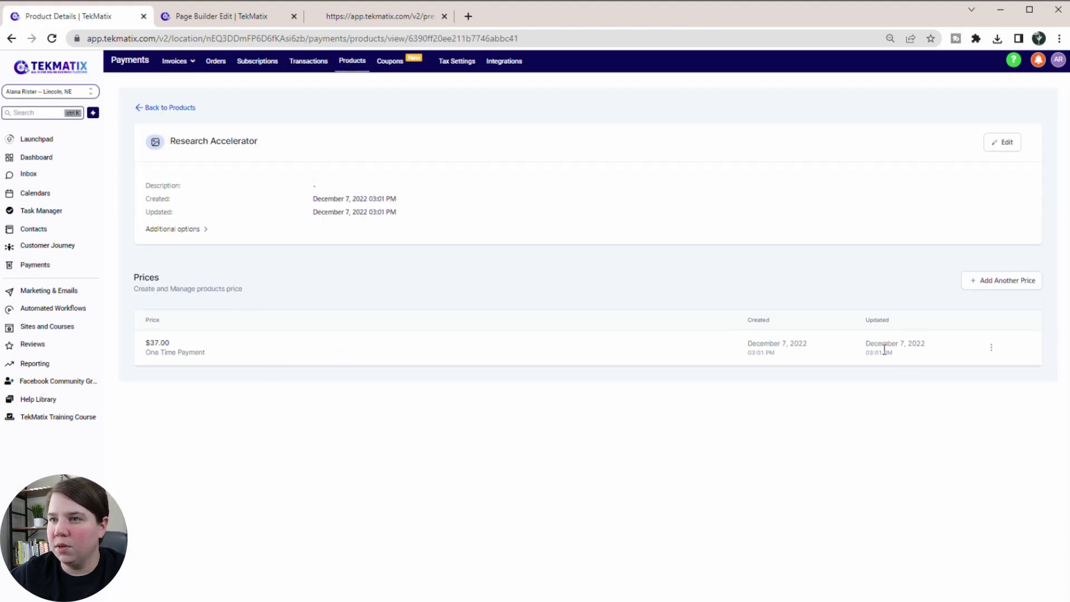
click(991, 348)
click(990, 367)
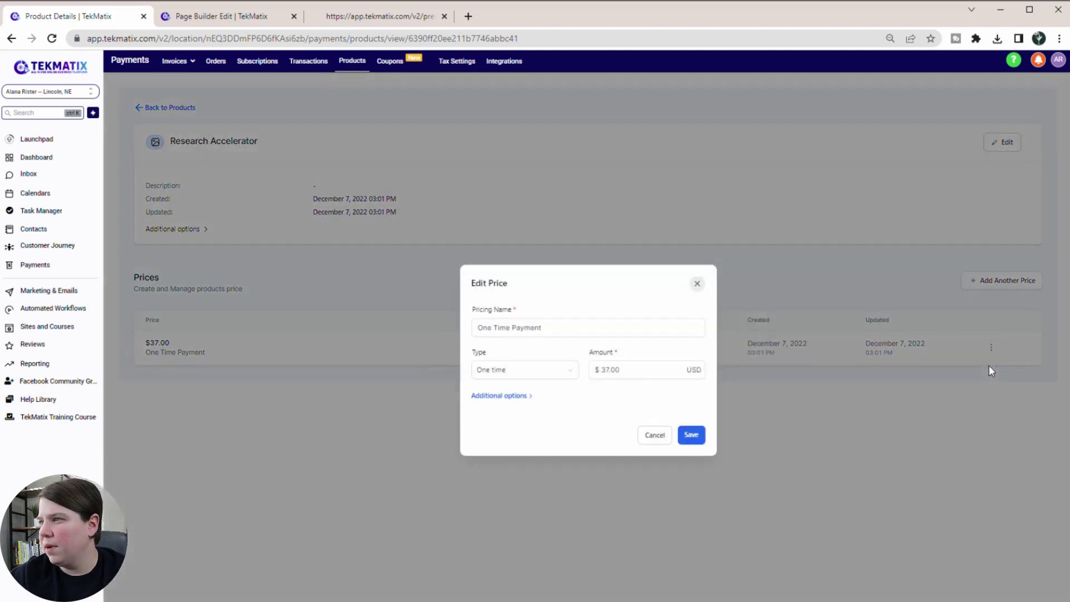
drag(573, 328, 363, 339)
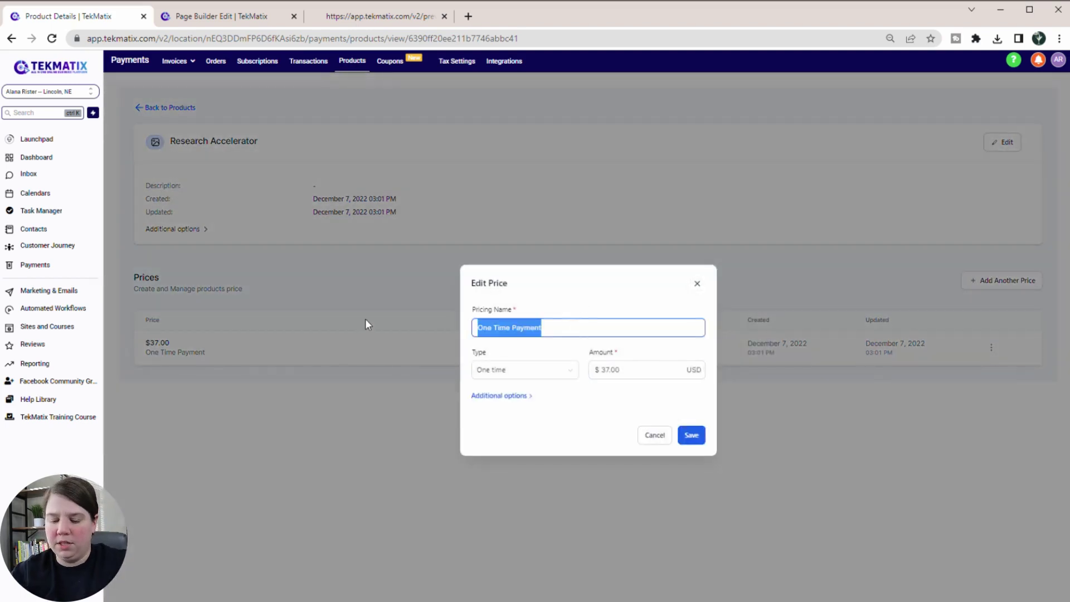
text(Research Accelerator)
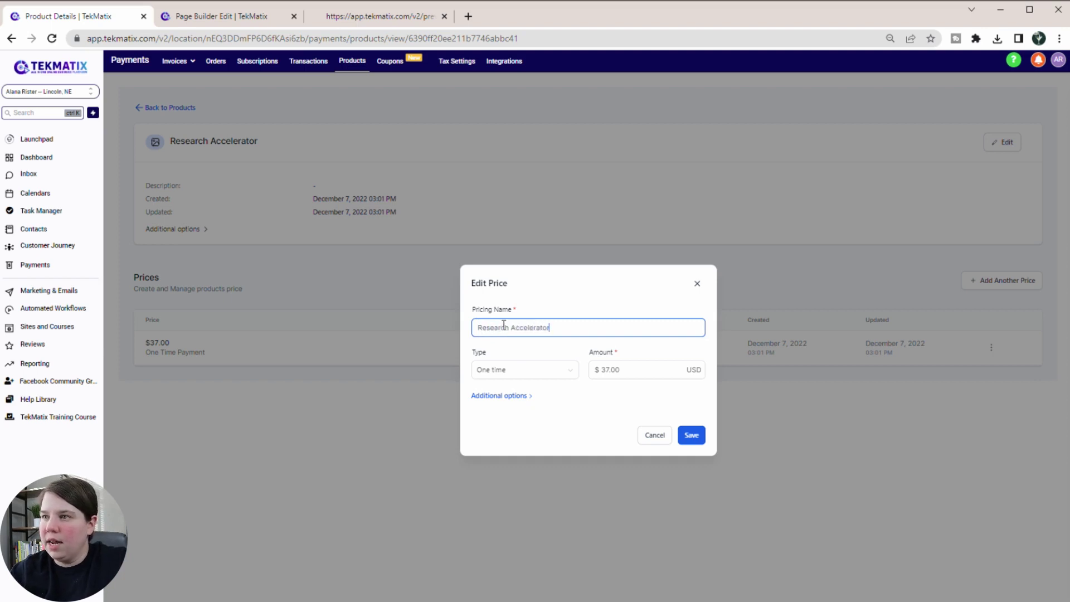
click(691, 435)
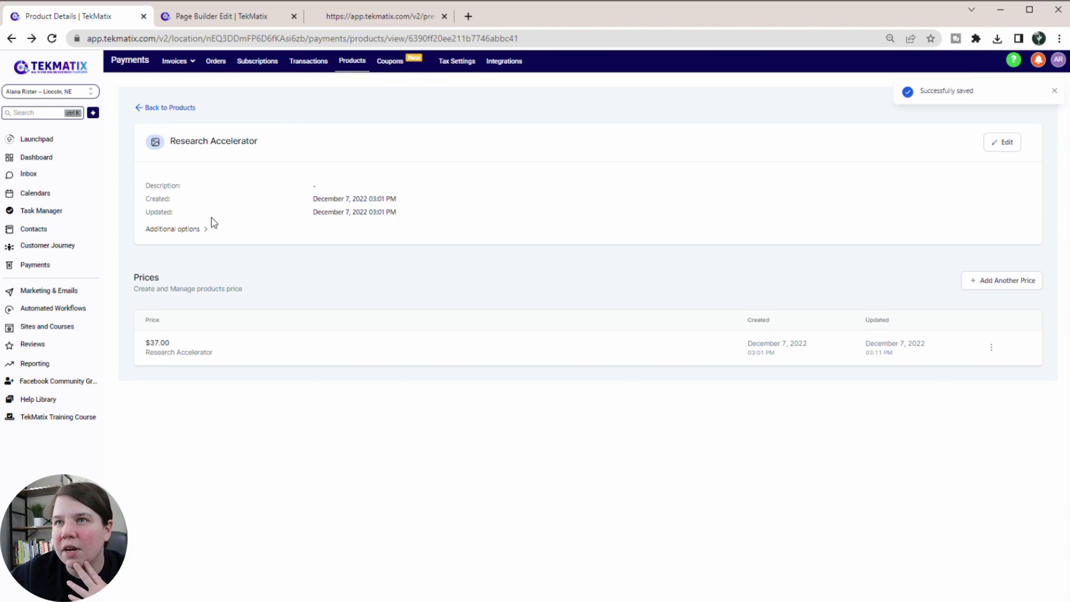
Rename the Write Your Research Article payment product's price as "Write Your Research Article" and save it
click(160, 108)
click(232, 270)
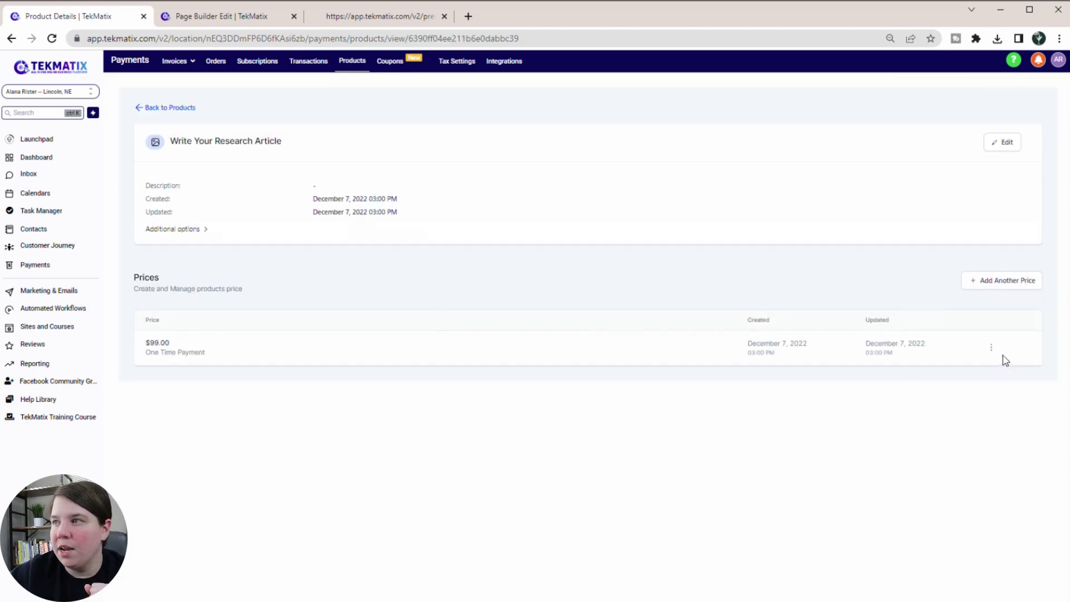
click(991, 348)
click(987, 368)
text(Write Your Resea)
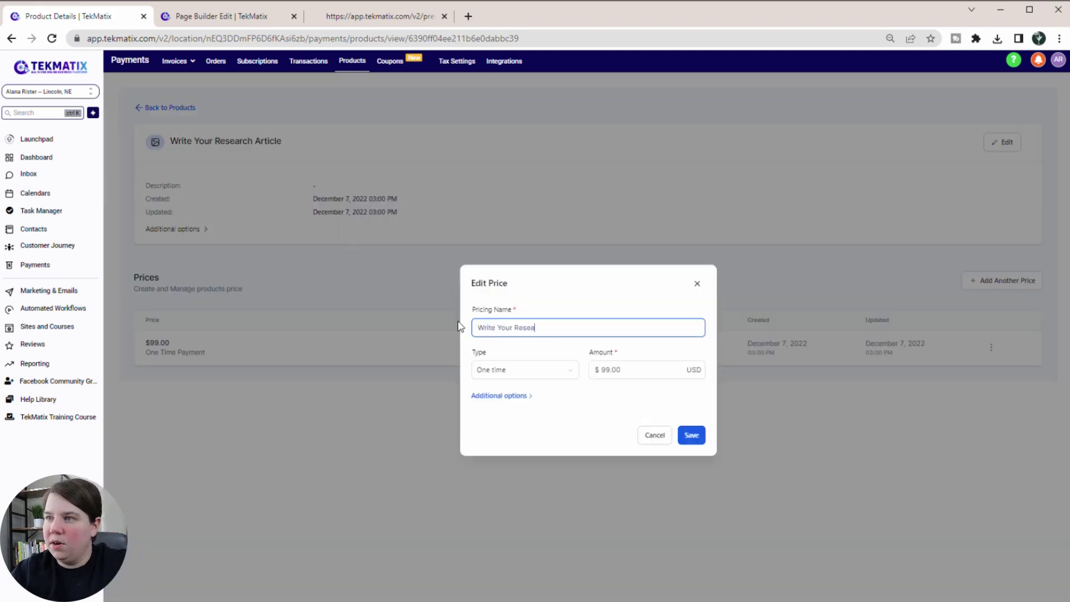
text(rch Article)
key(Return)
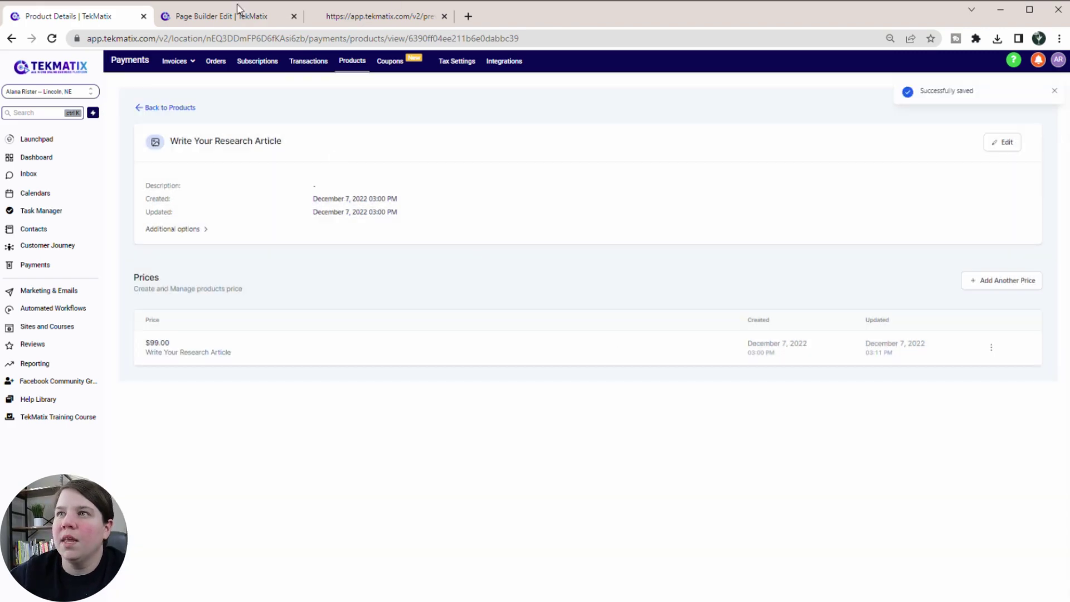
Update the $99 product of the funnel's Two Step Order step to use the Write Your Research Article price, and save it
click(377, 17)
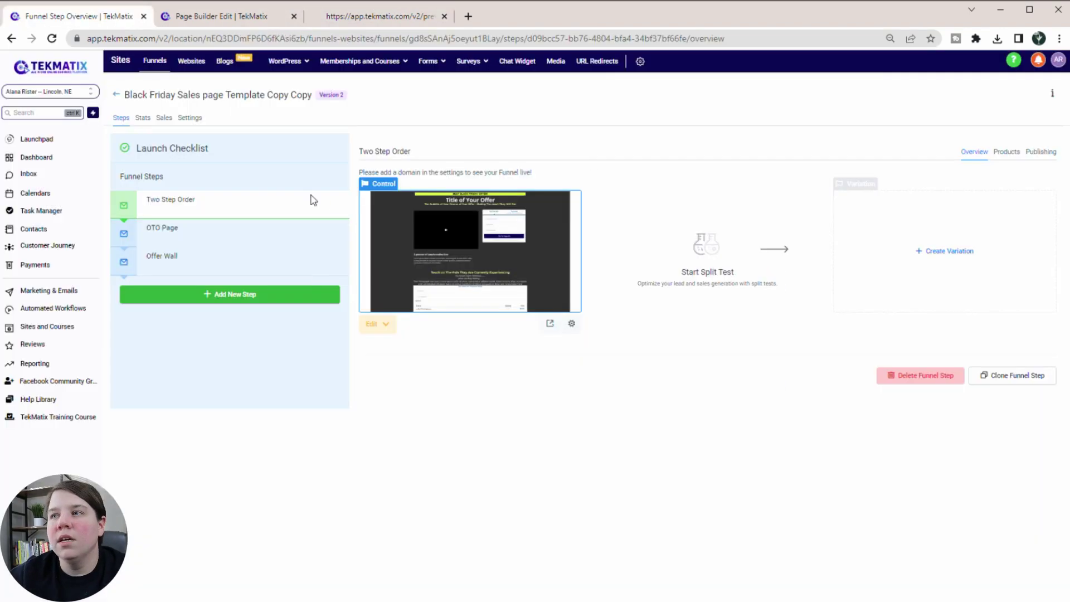
click(1005, 153)
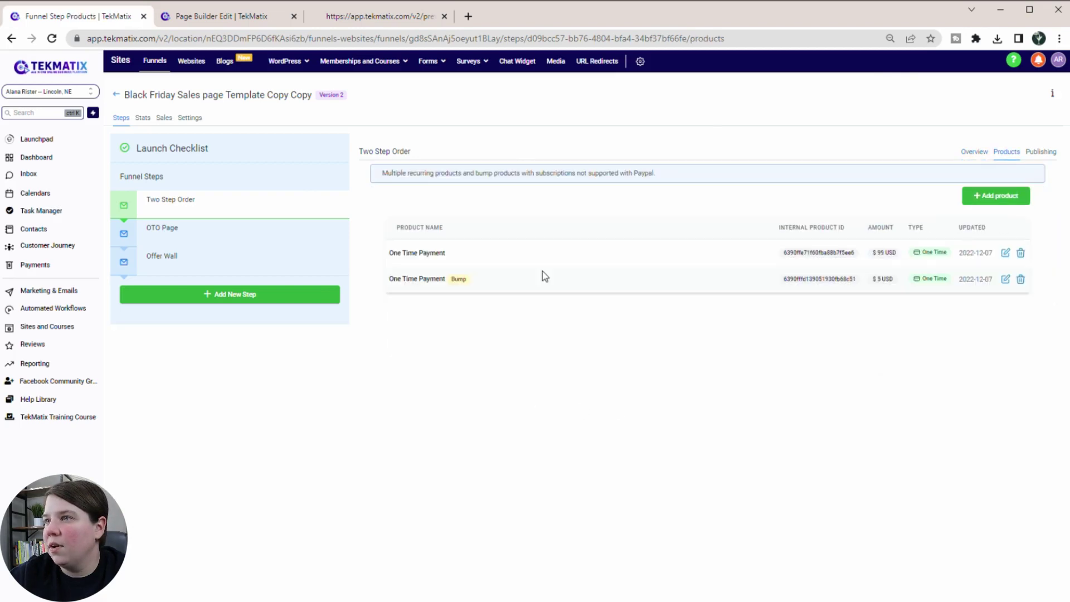
click(1006, 254)
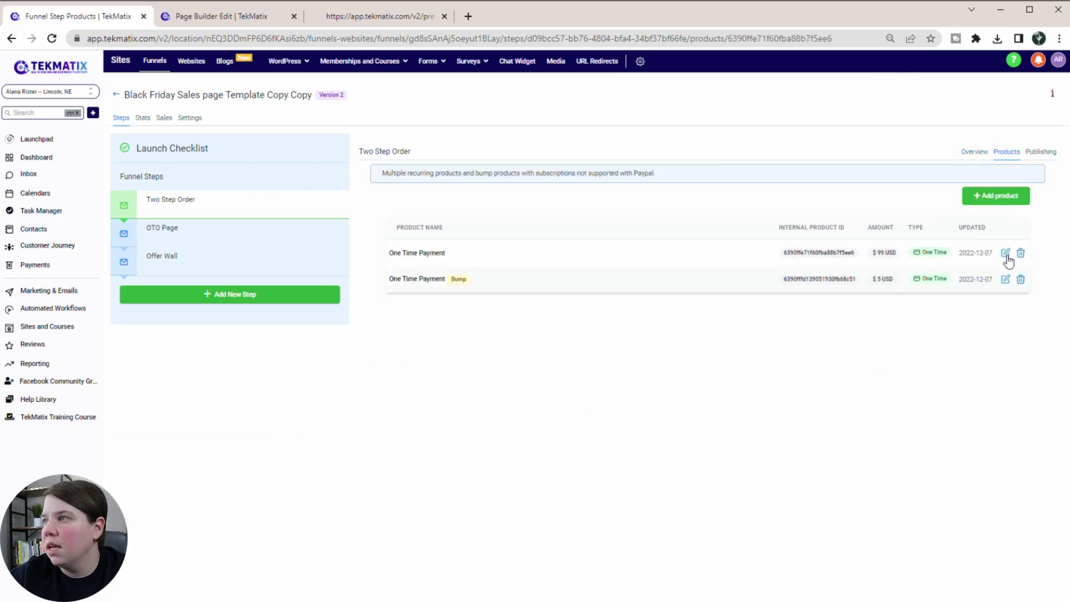
click(582, 290)
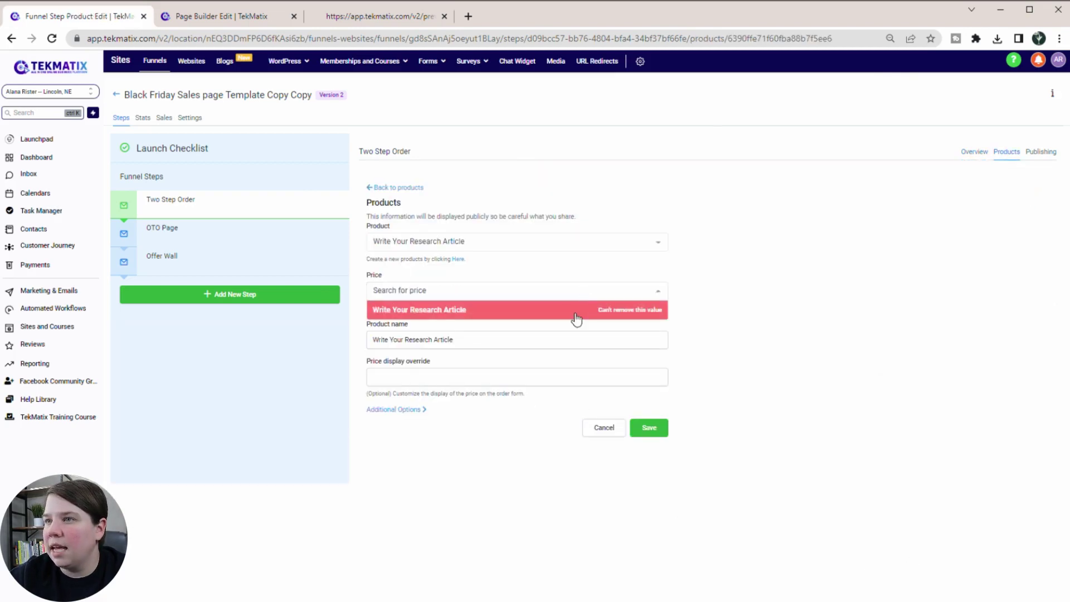
click(574, 315)
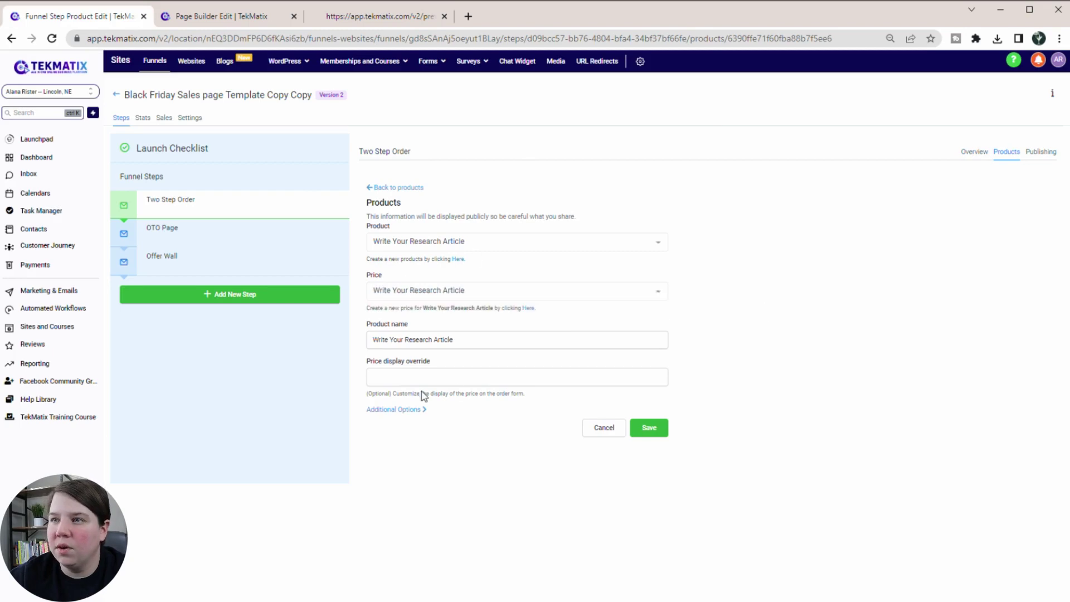
click(390, 411)
click(390, 412)
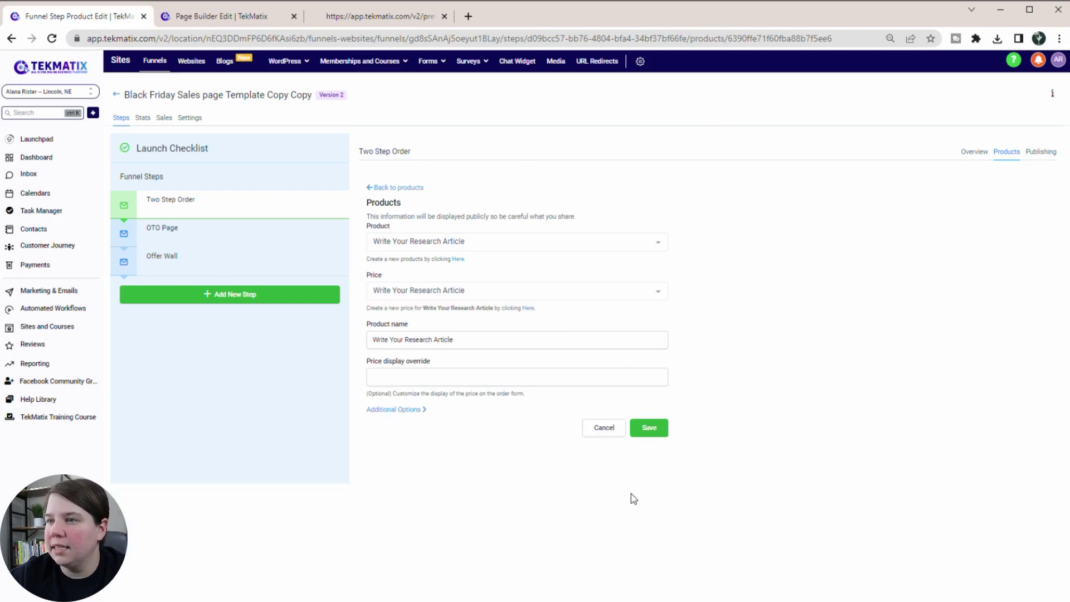
click(652, 429)
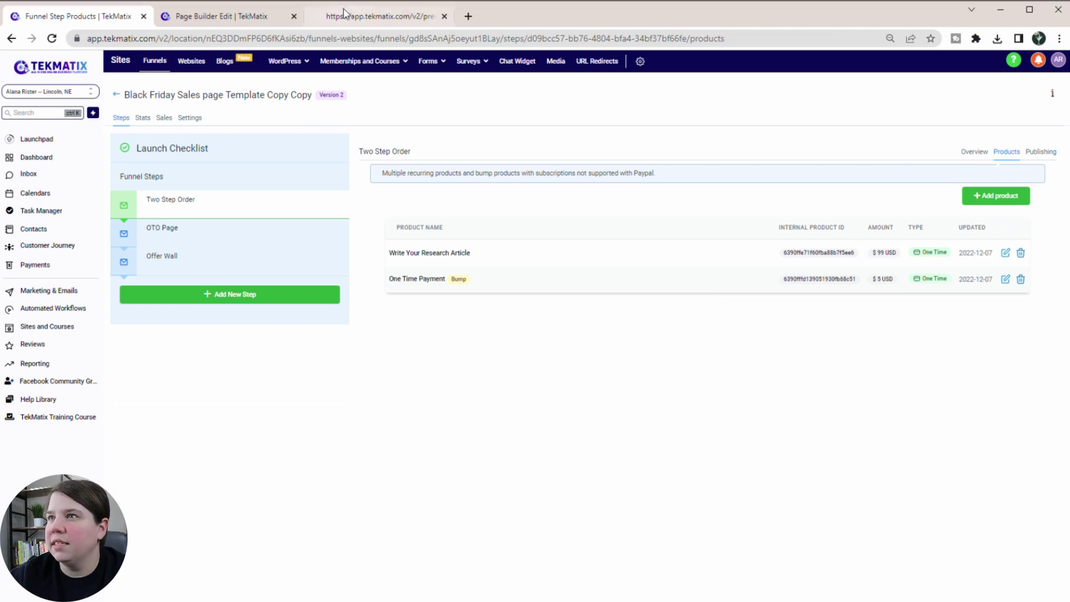
Reload the sales page preview and check how ticking the Write Your Research Article item affects the order summary
click(341, 15)
click(51, 38)
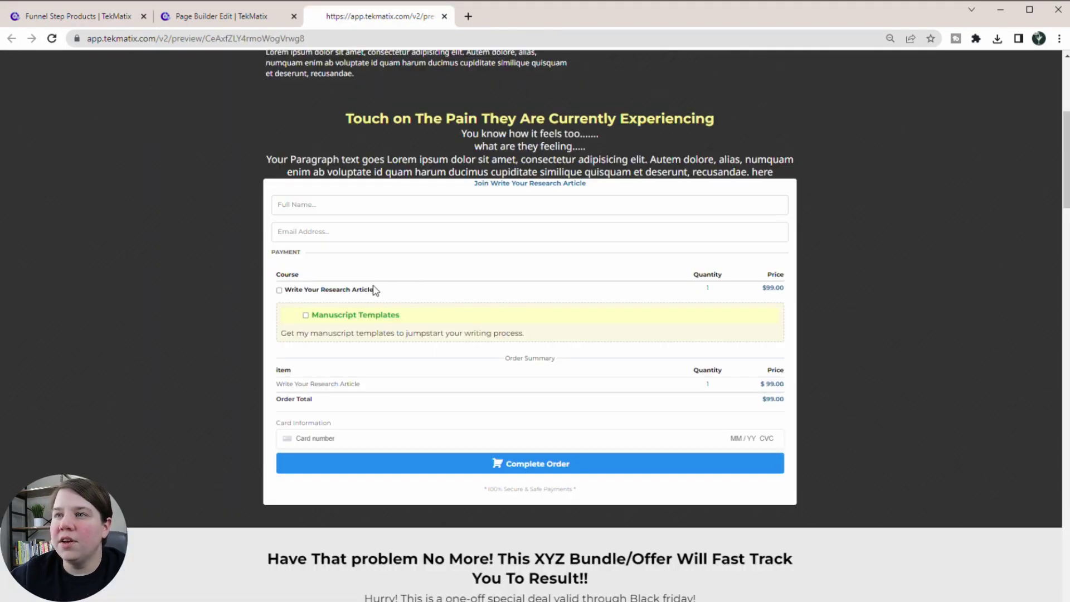
click(279, 290)
click(279, 290)
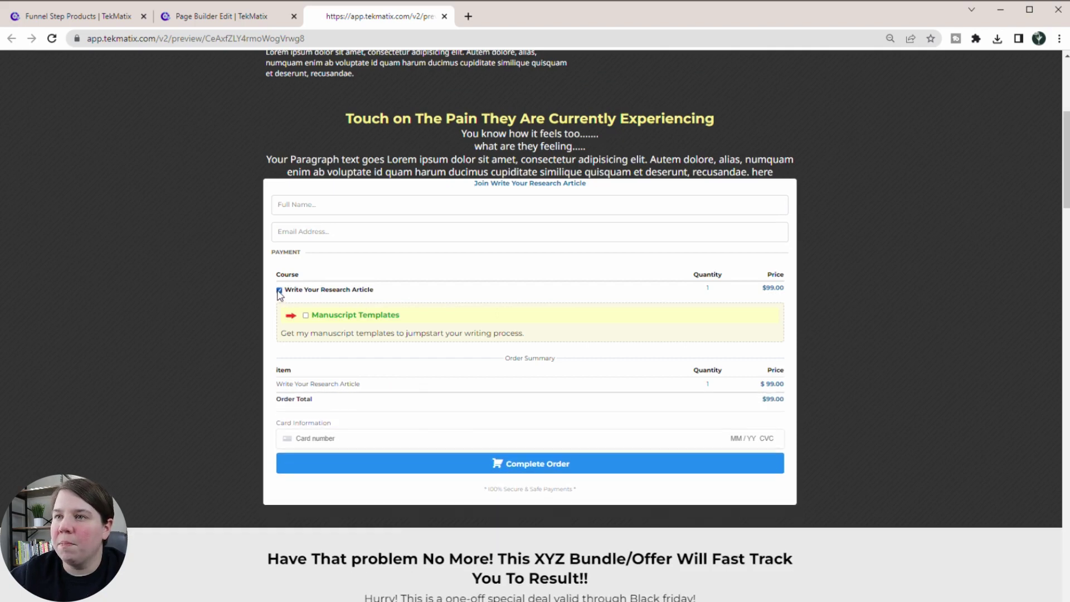
click(279, 291)
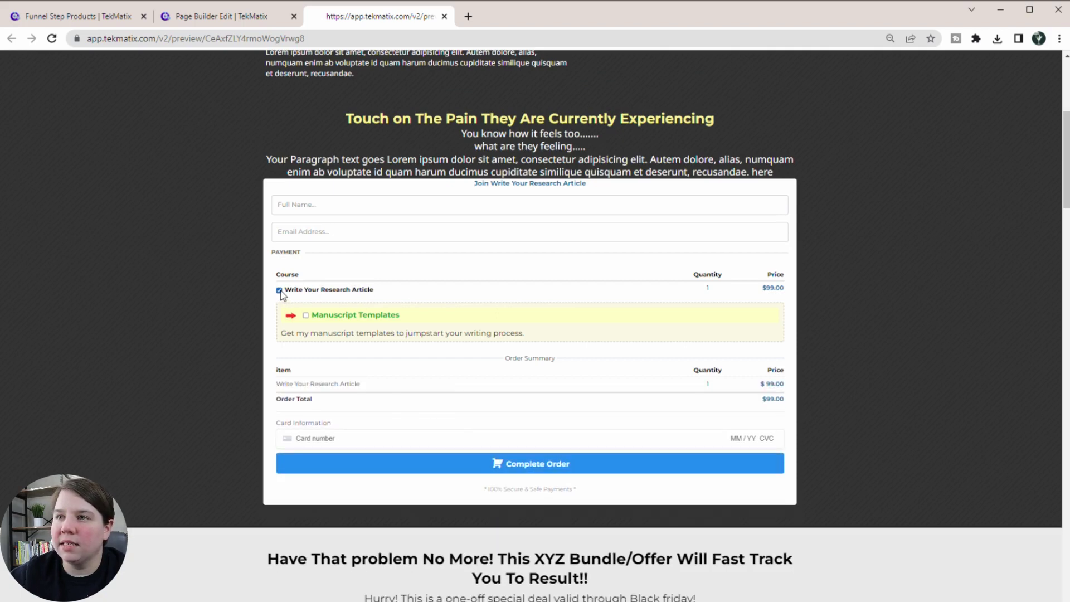
click(52, 38)
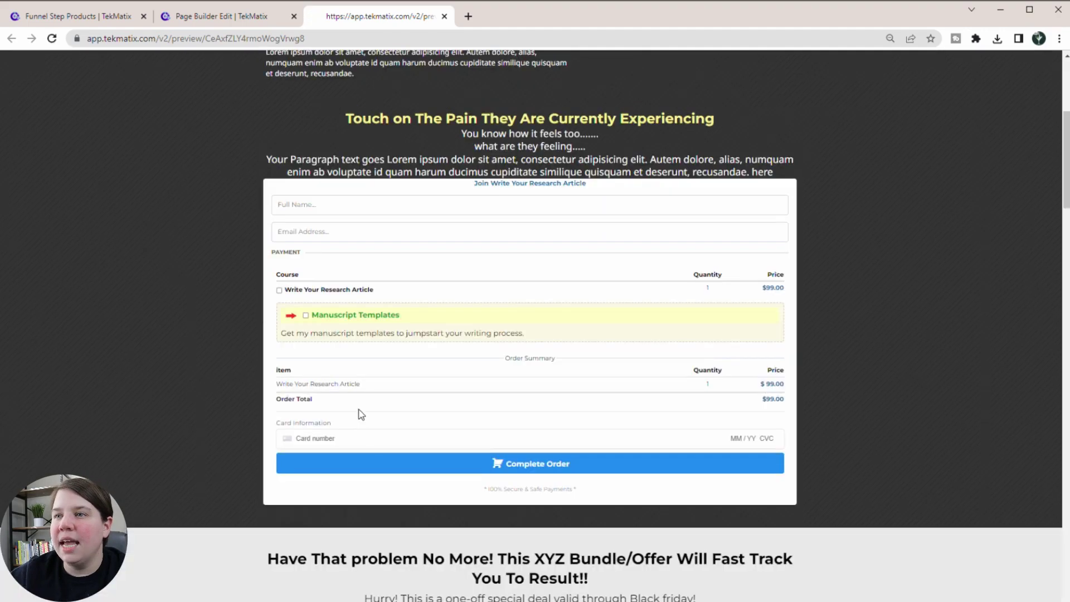
scroll(346, 384, down, 1)
click(279, 228)
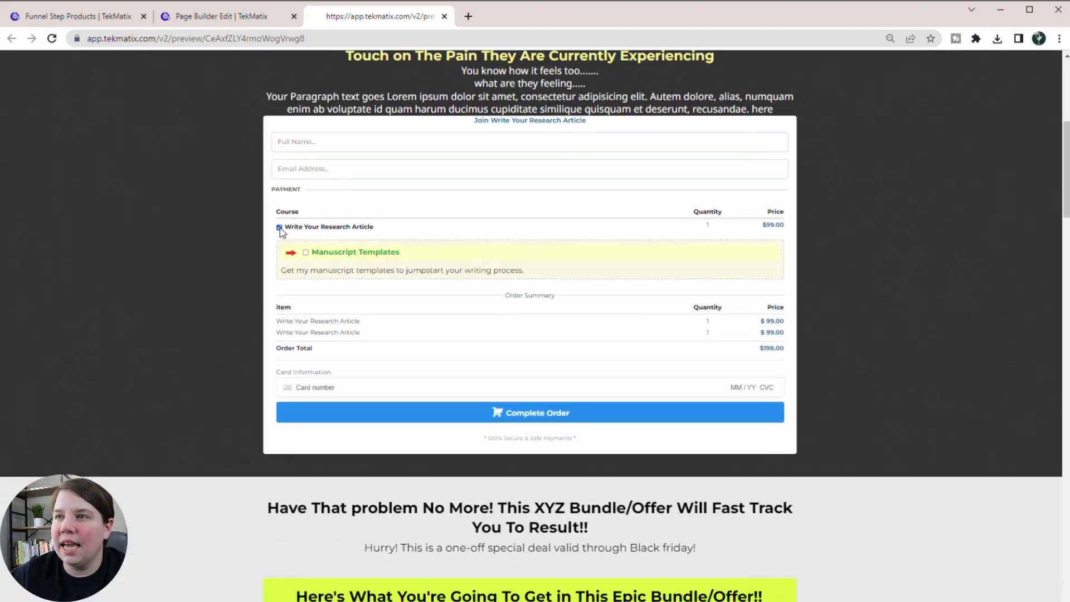
Disable cart mode on the one-step order form, save the page, and check its preview with the Manuscript Templates bump selected
click(237, 16)
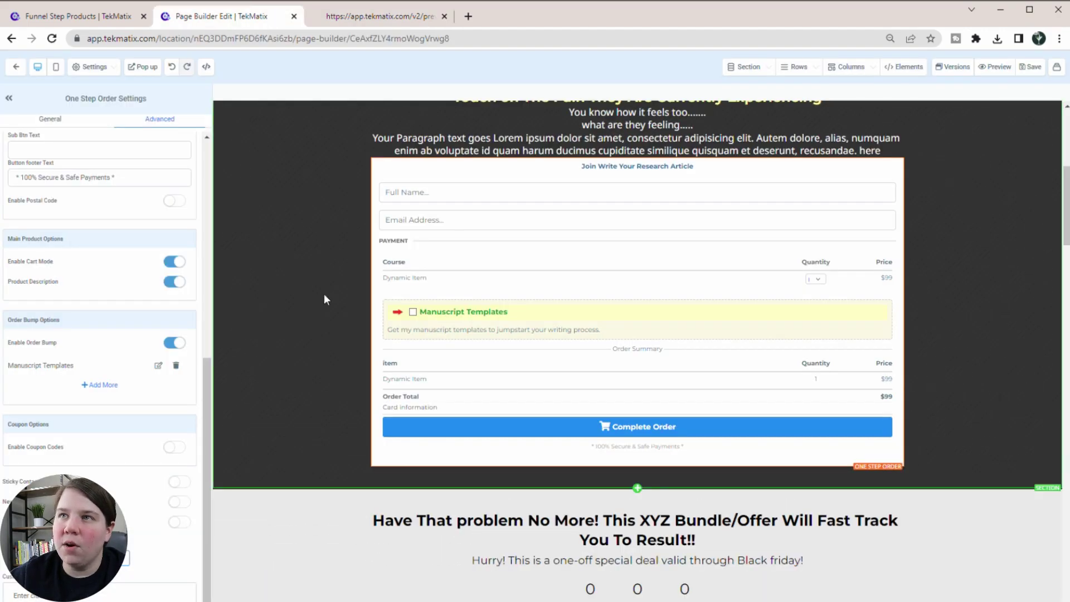
click(173, 262)
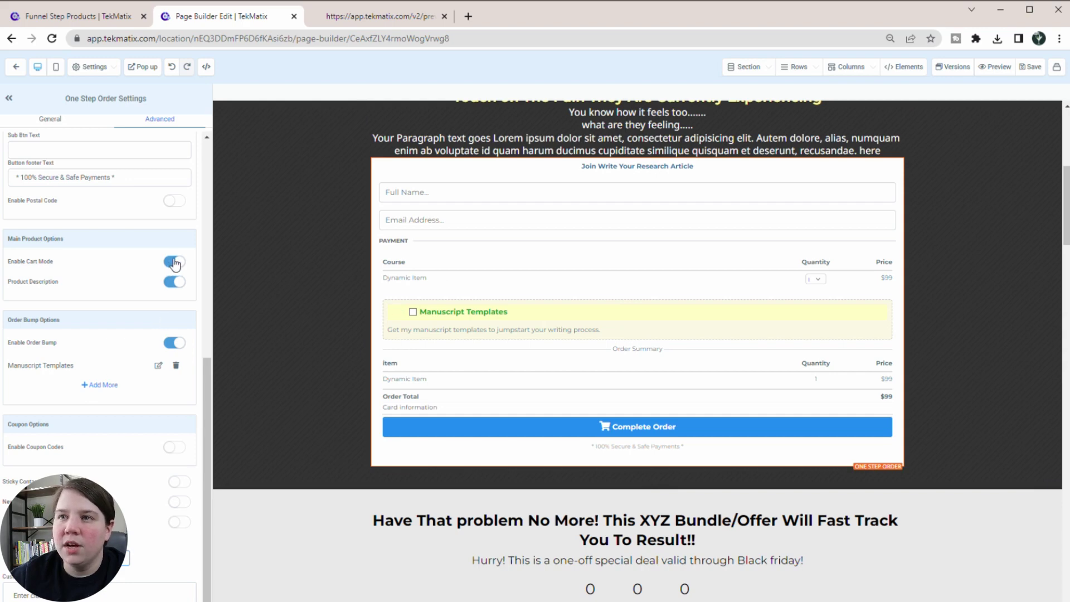
click(1031, 67)
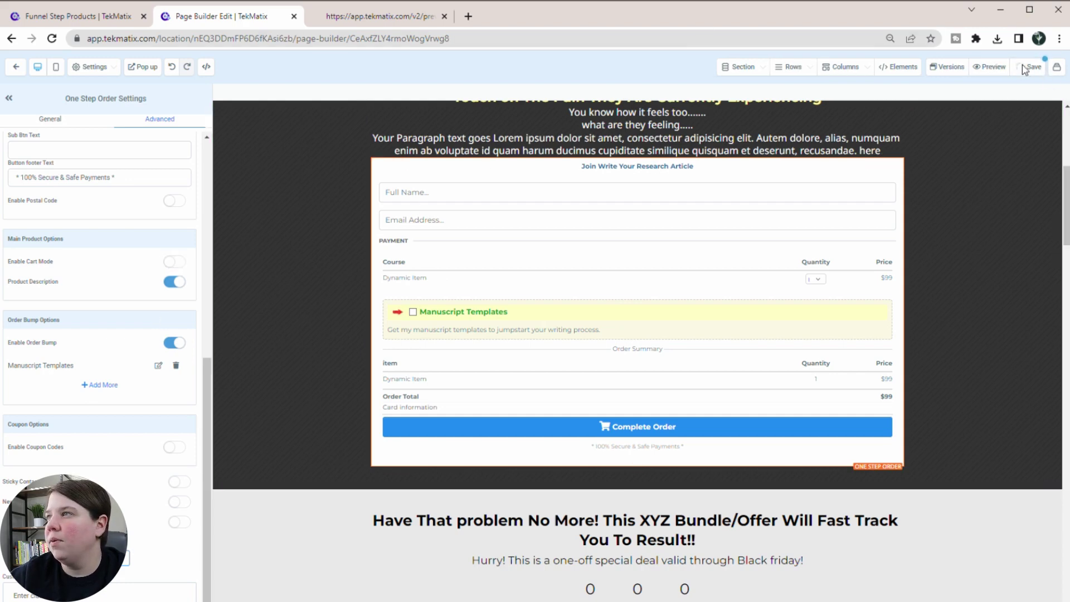
click(379, 16)
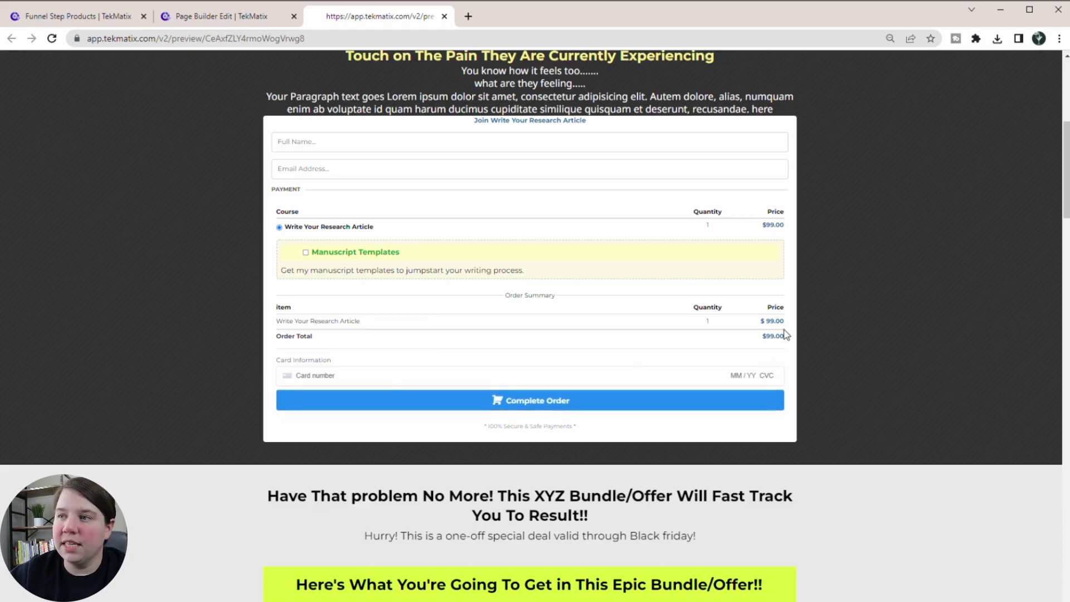
click(306, 252)
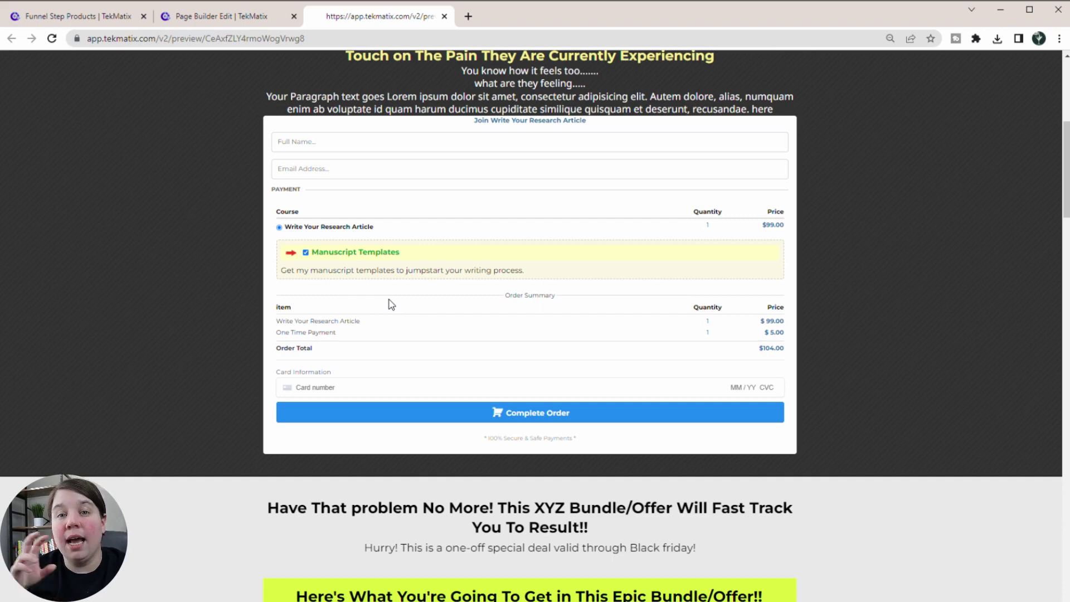
Add Research Accelerator with its Research Accelerator price as the main product of the OTO Page funnel step, and save it
click(99, 15)
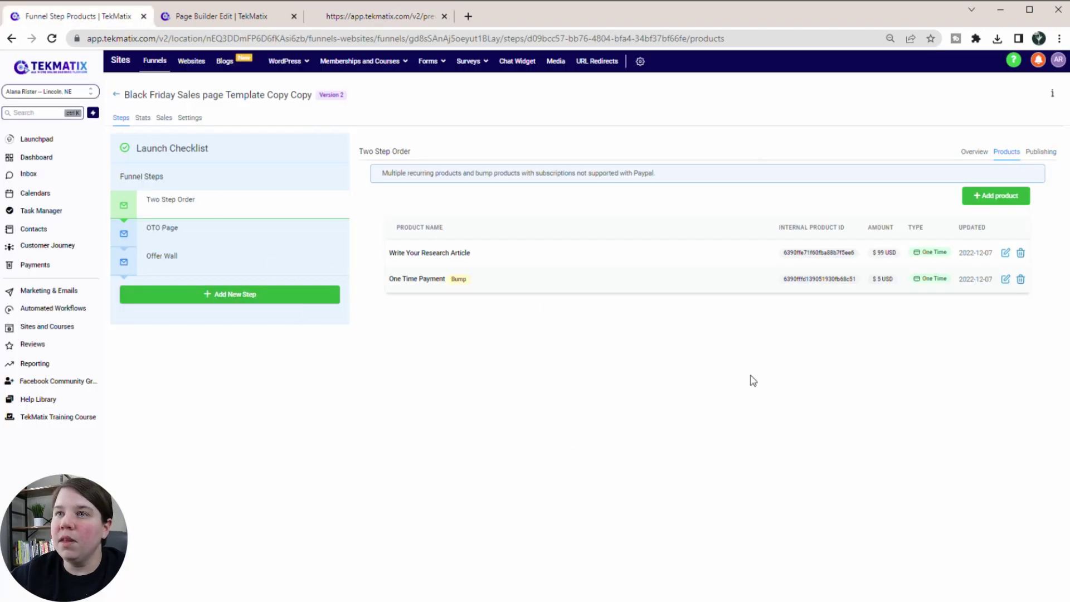
click(159, 235)
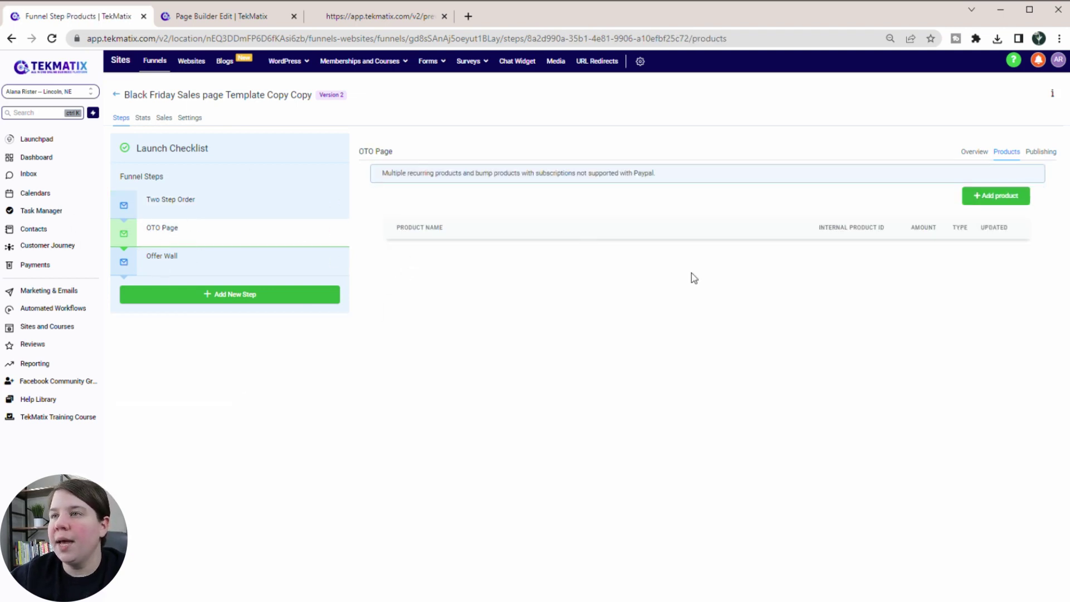
click(985, 149)
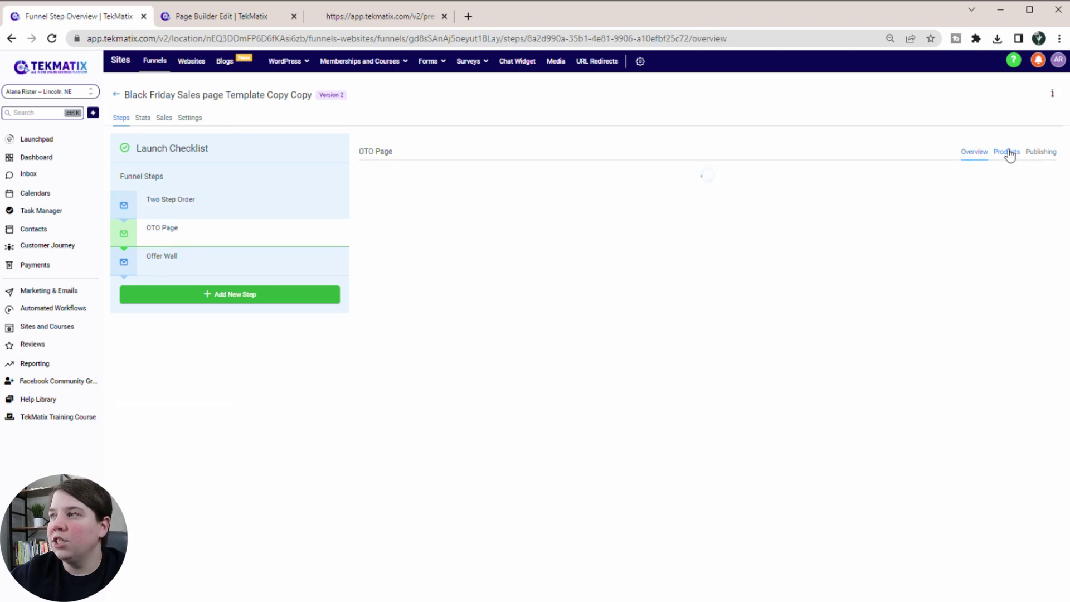
click(1008, 152)
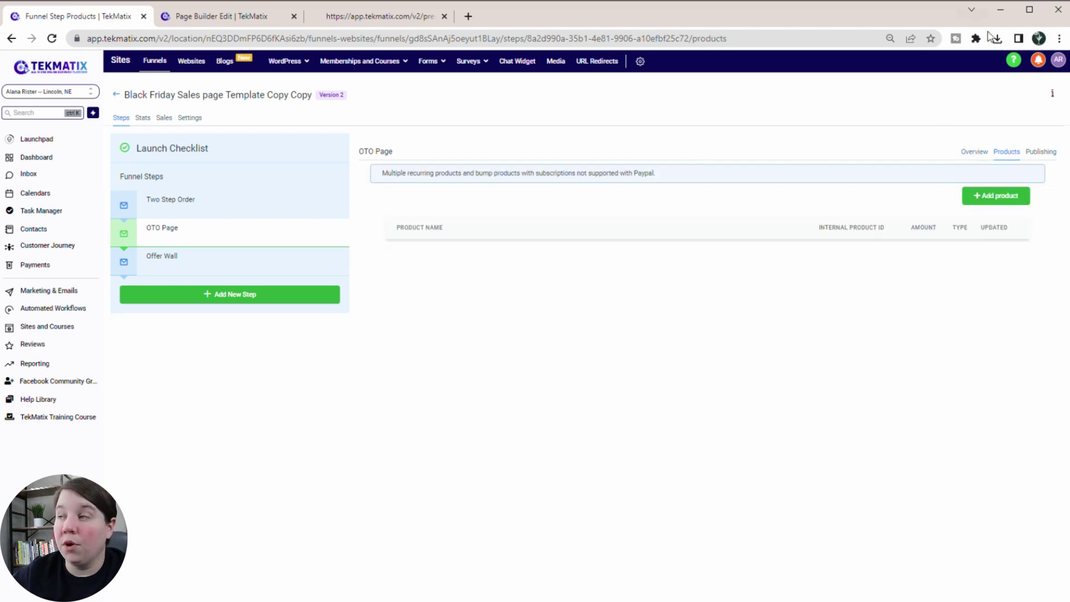
click(986, 196)
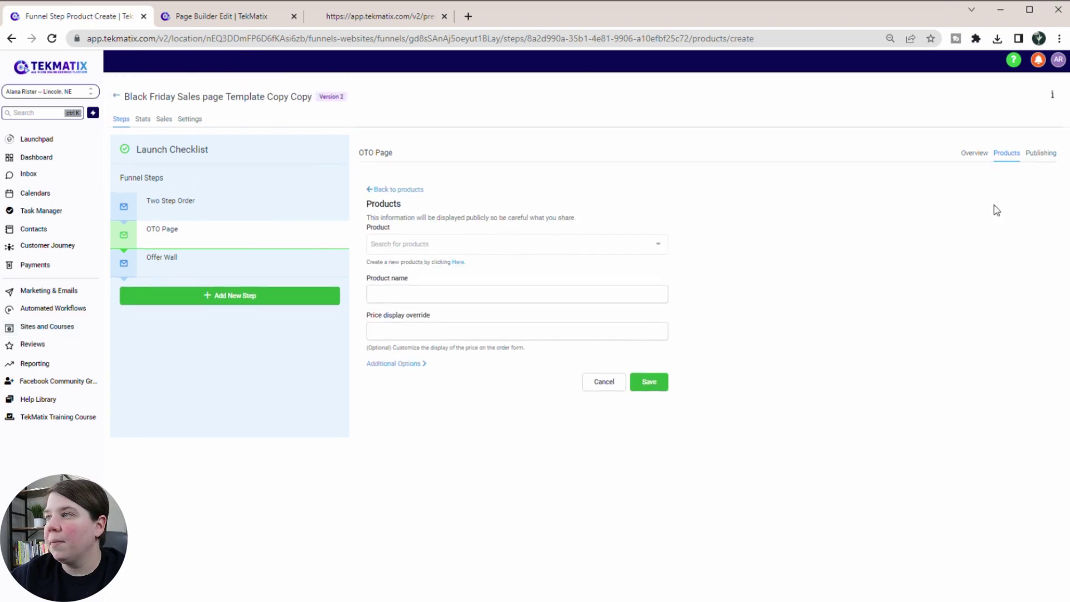
click(447, 250)
click(437, 281)
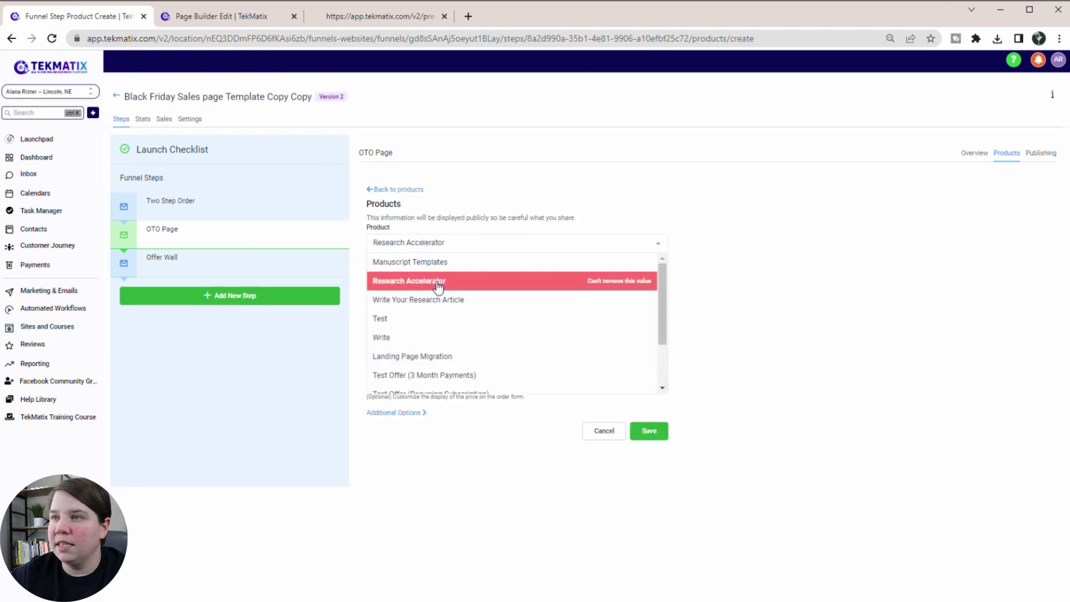
click(417, 294)
click(412, 312)
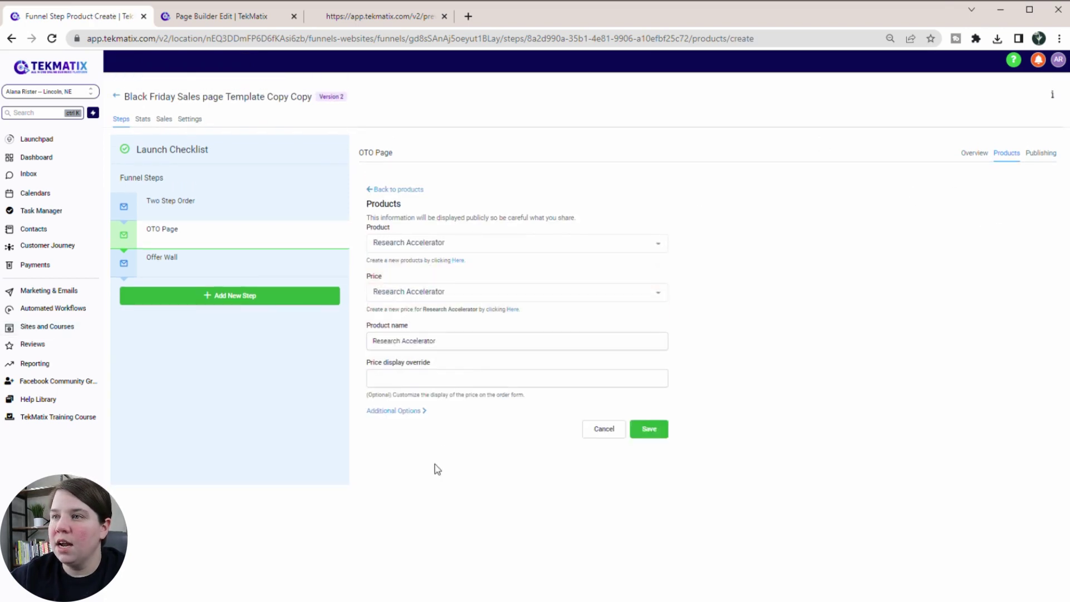
click(401, 411)
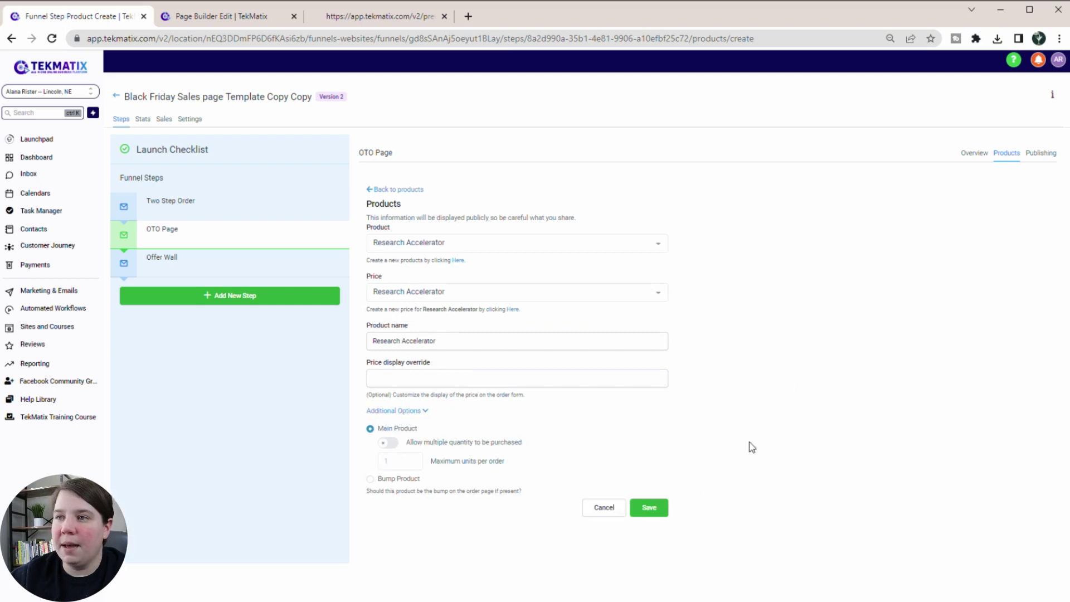
click(651, 508)
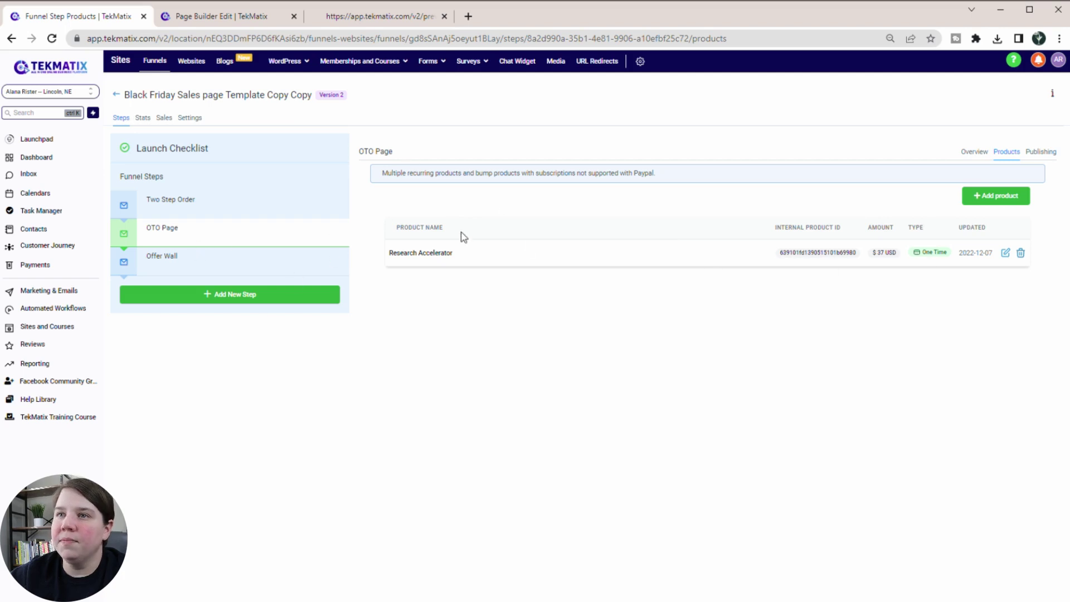
Open the OTO Page in the page editor and show the action settings of its Add To Order button
click(979, 154)
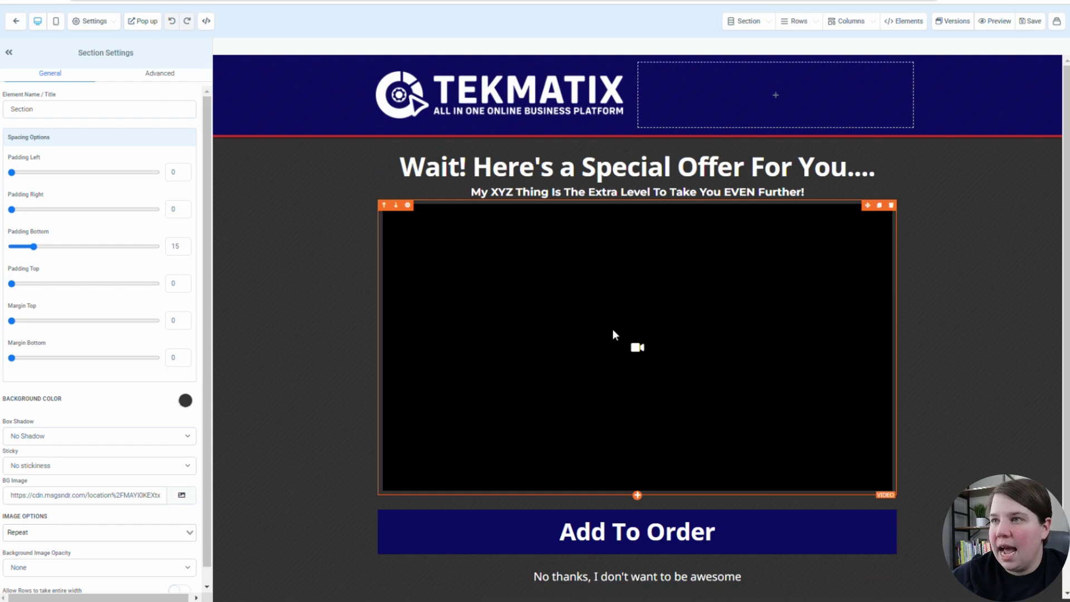
scroll(613, 329, down, 1)
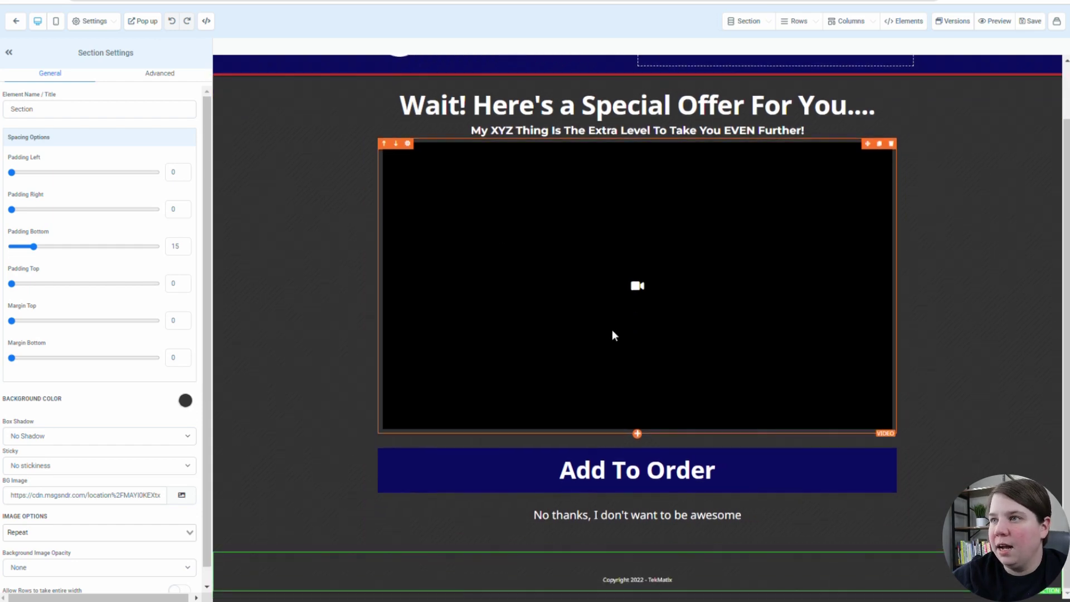
click(515, 478)
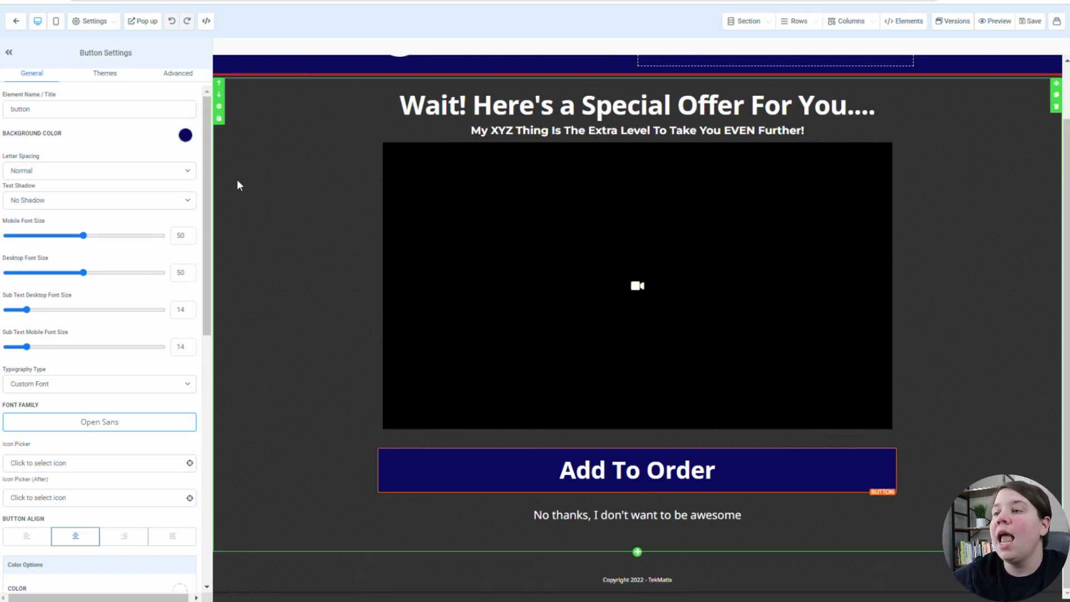
drag(212, 218, 214, 551)
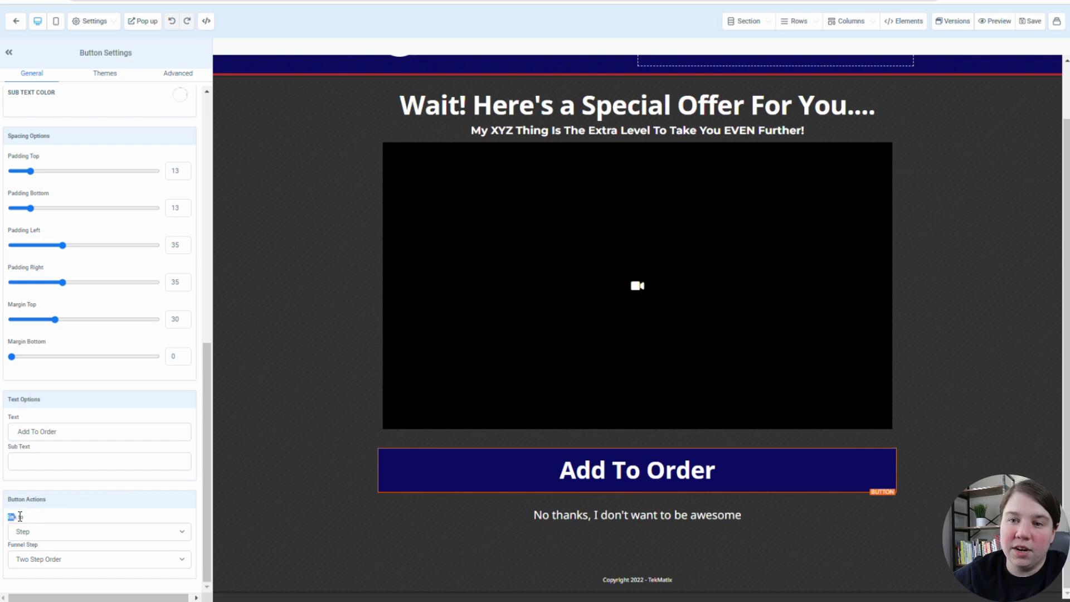
Link the Add To Order button to the Offer Wall funnel step
click(39, 536)
click(36, 538)
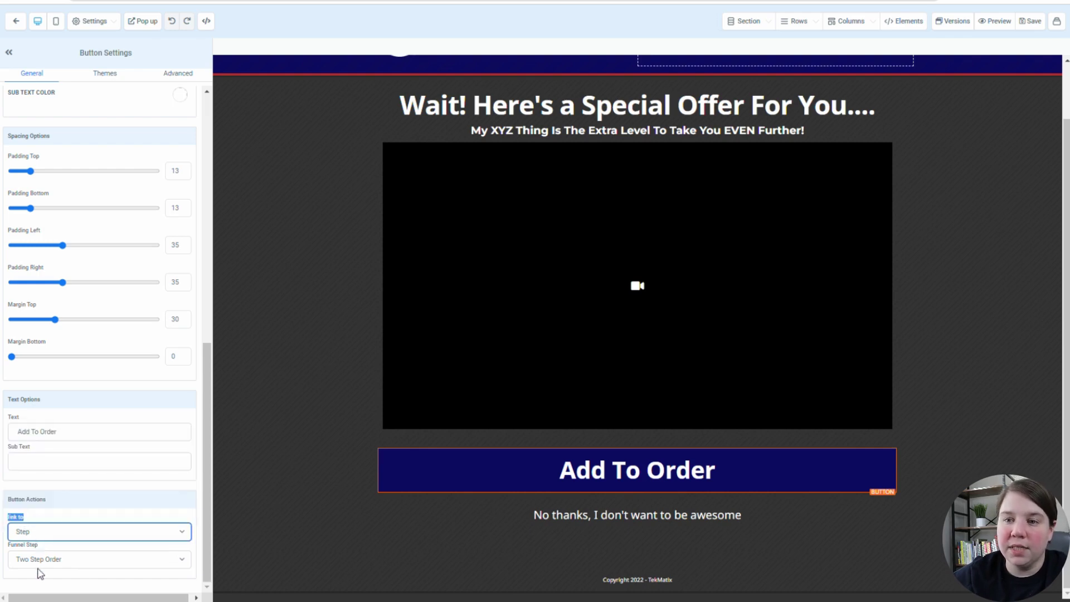
click(37, 560)
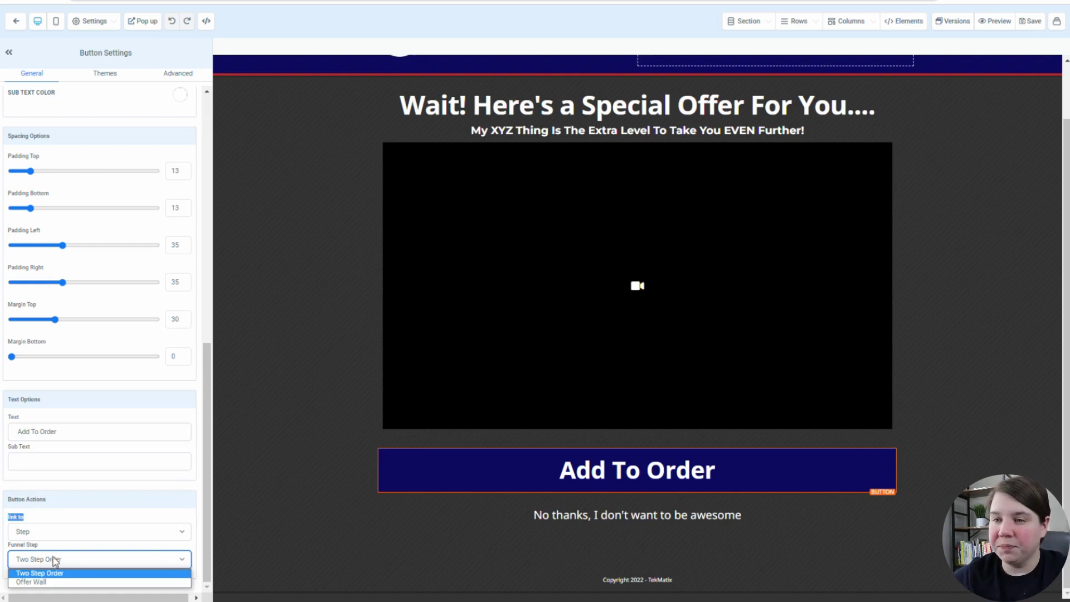
click(30, 582)
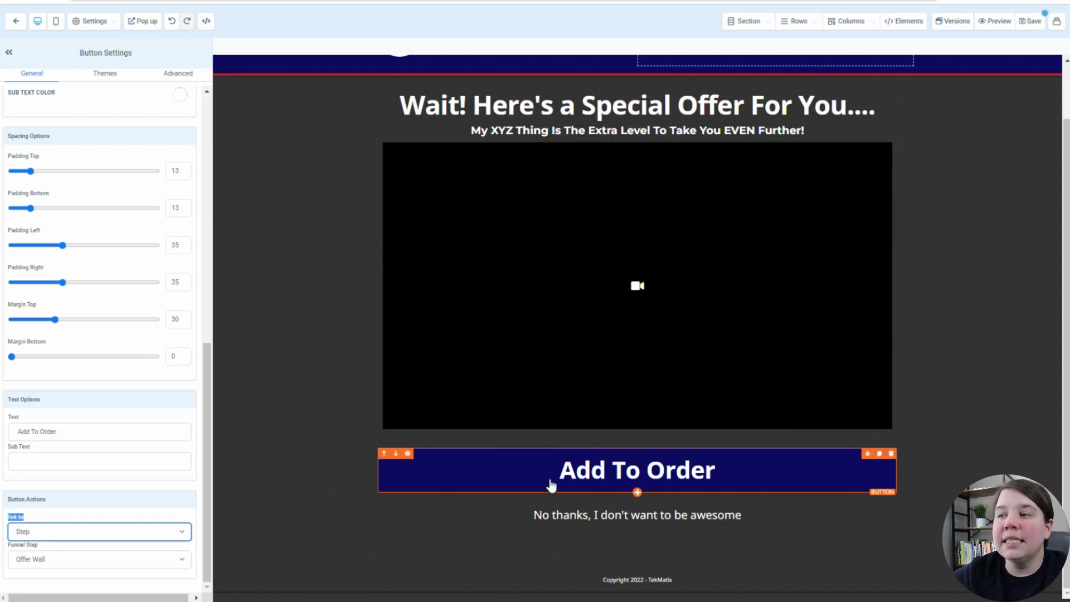
Change the Add To Order button's action to One click up/down sell product with Research Accelerator as the product
click(55, 533)
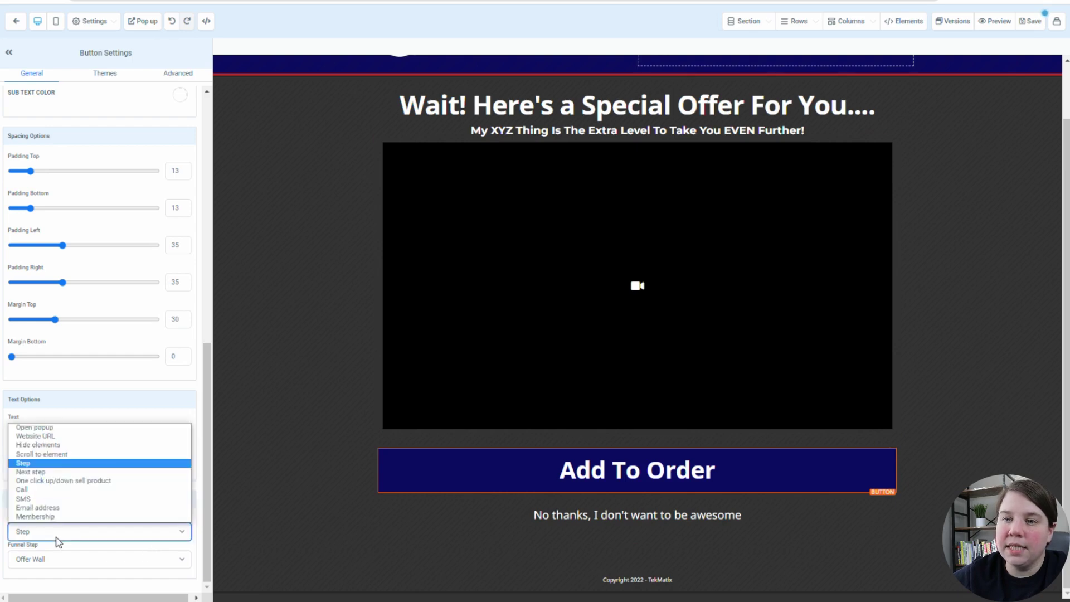
click(58, 481)
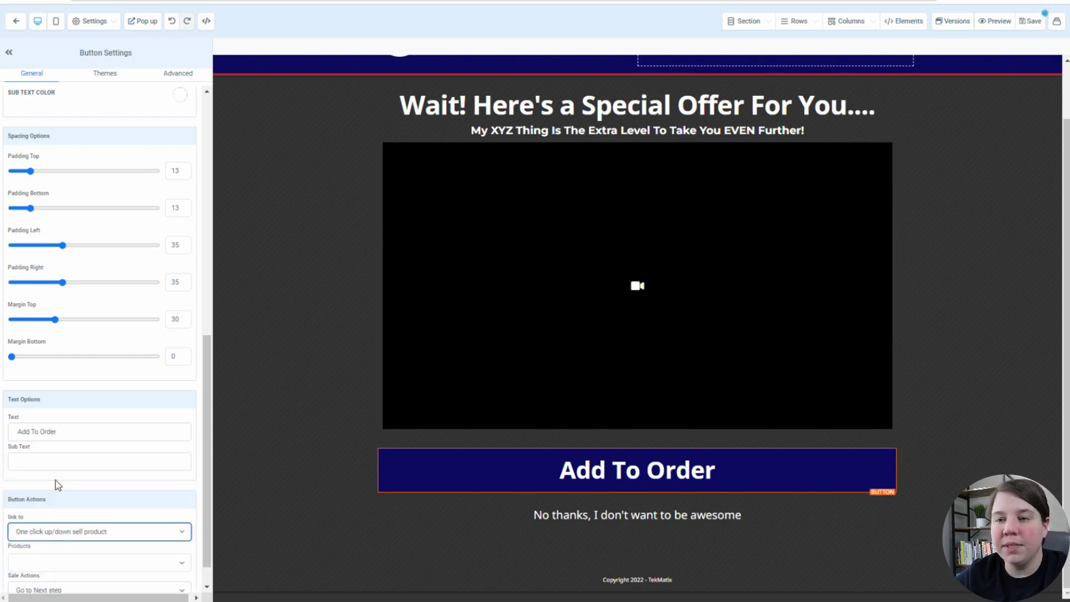
scroll(58, 484, down, 1)
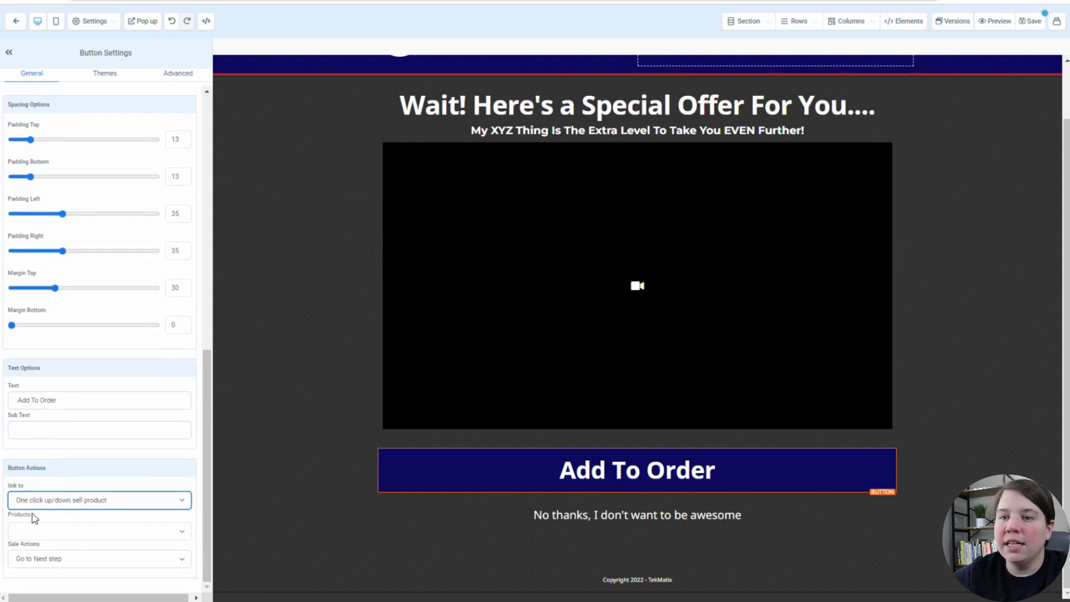
click(33, 532)
click(28, 553)
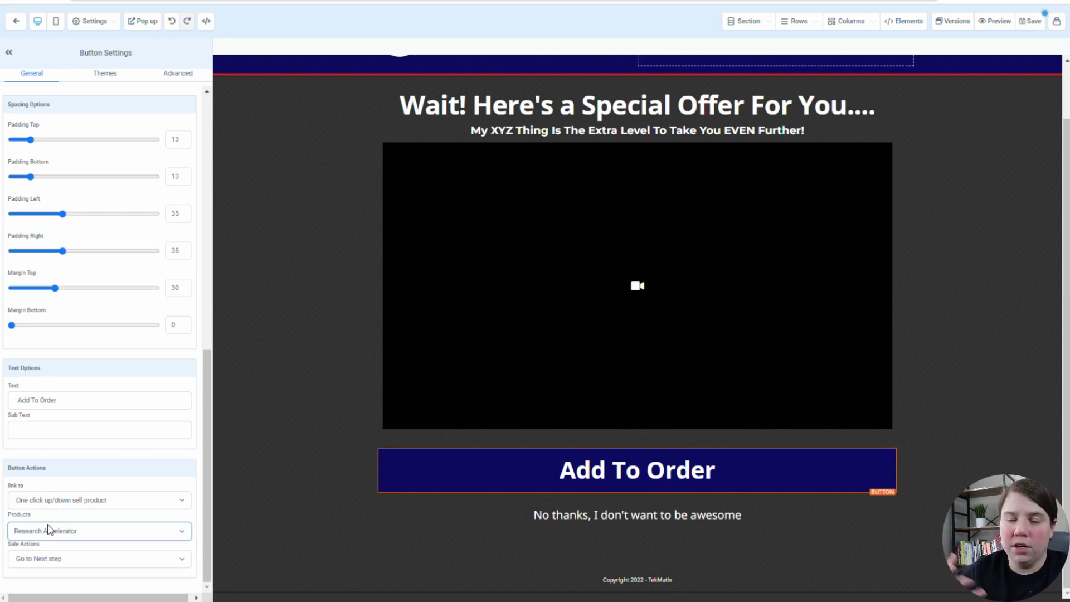
Set the upsell button's sale action to Select a step, with Offer Wall as the funnel step
click(54, 558)
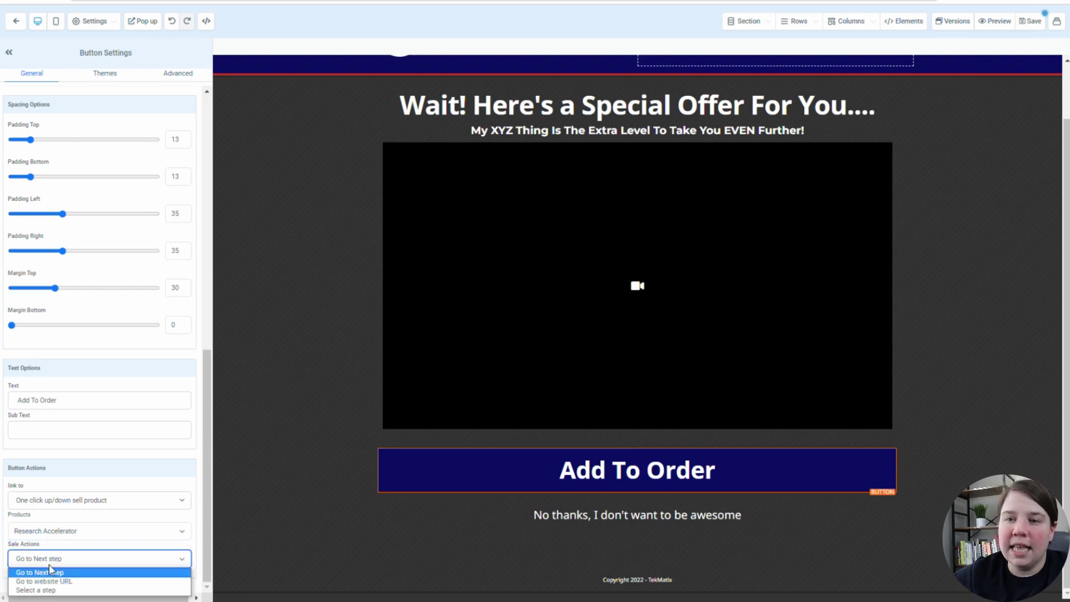
click(56, 575)
click(53, 562)
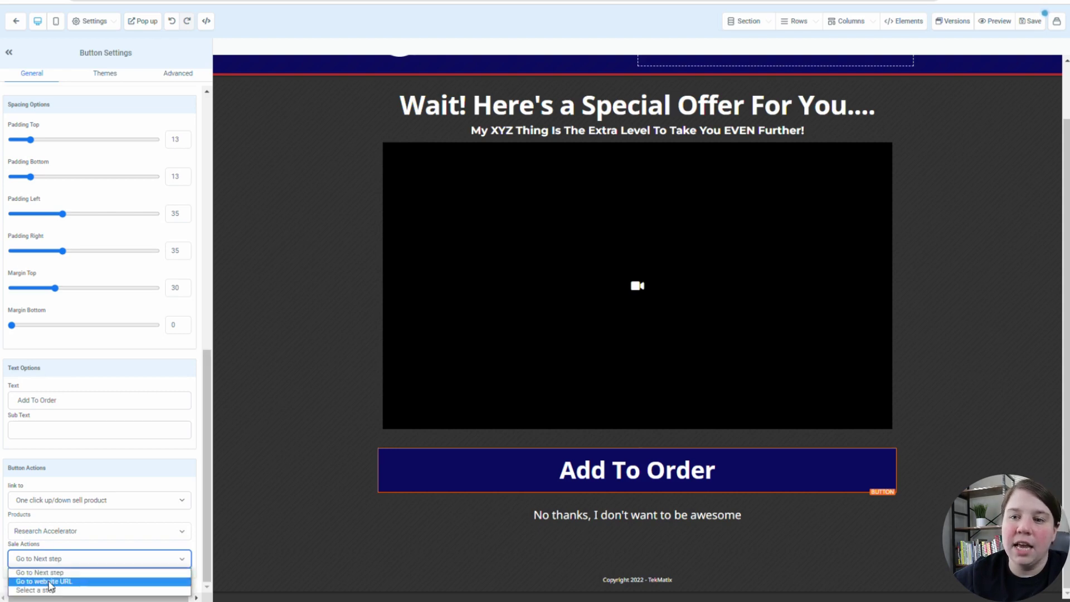
click(50, 589)
scroll(54, 571, down, 1)
click(58, 561)
click(35, 585)
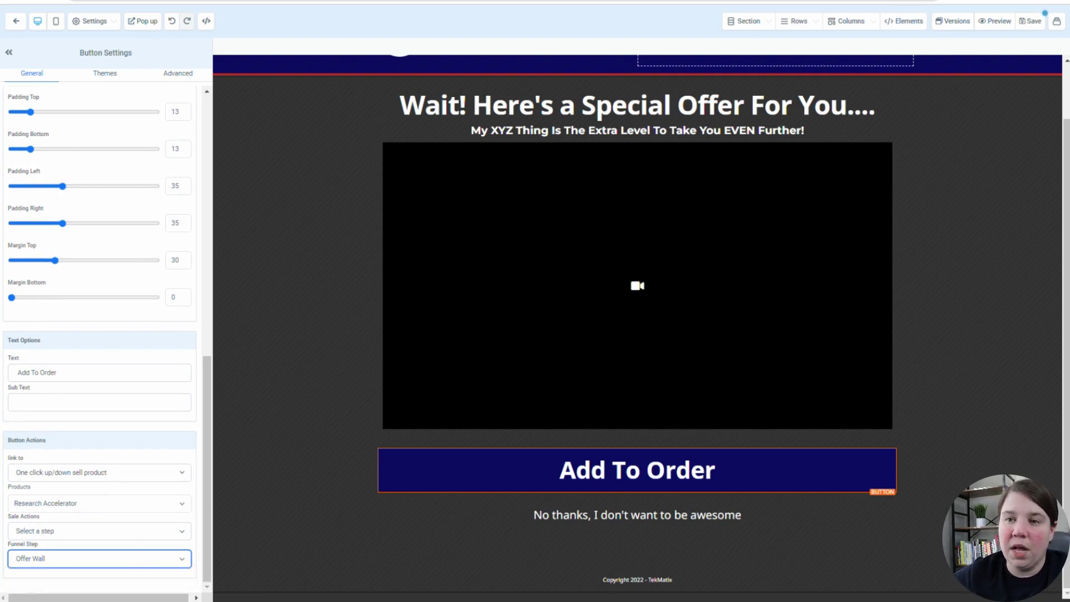
Open the settings of the "No thanks, I don't want to be awesome" paragraph below the Add To Order button
click(539, 517)
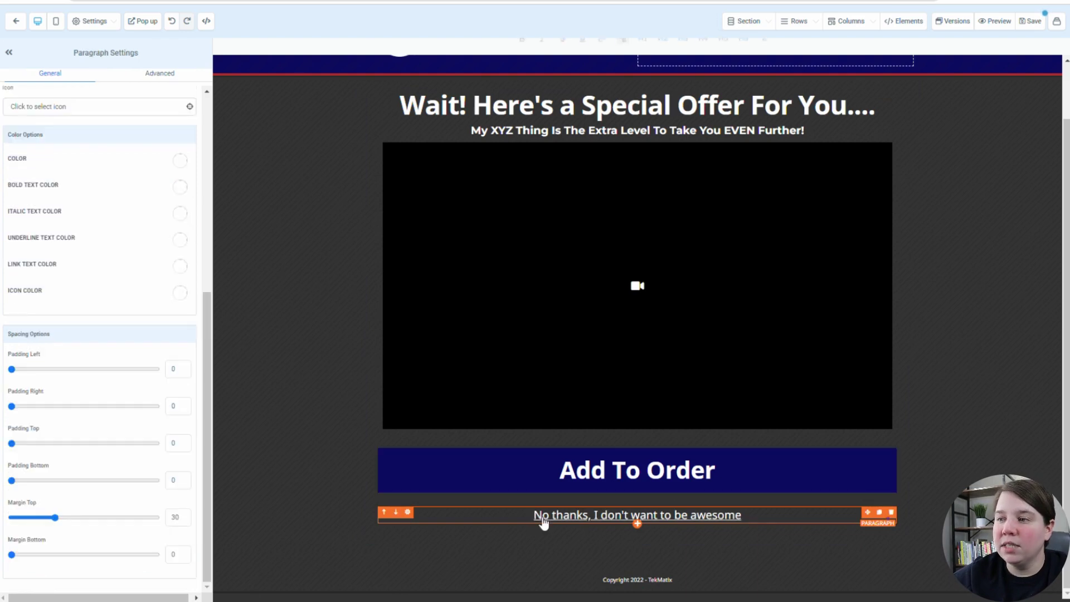